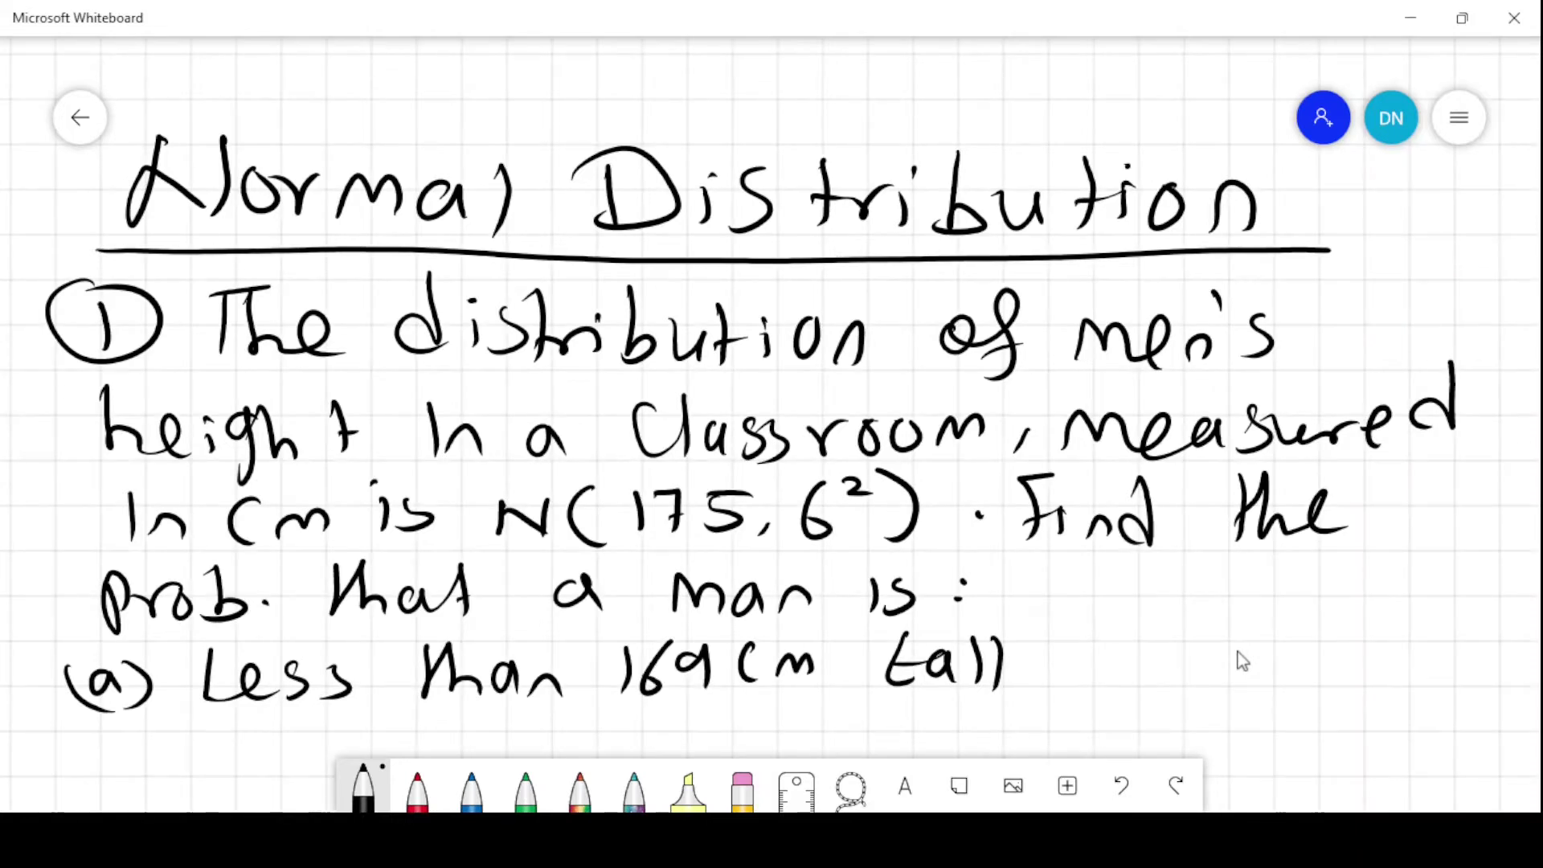
Step: Pan the canvas upward so the title scrolls off and blank space shows under part (a)
{"action": "left_click_drag", "start_coordinate": [1242, 661], "coordinate": [1264, 361]}
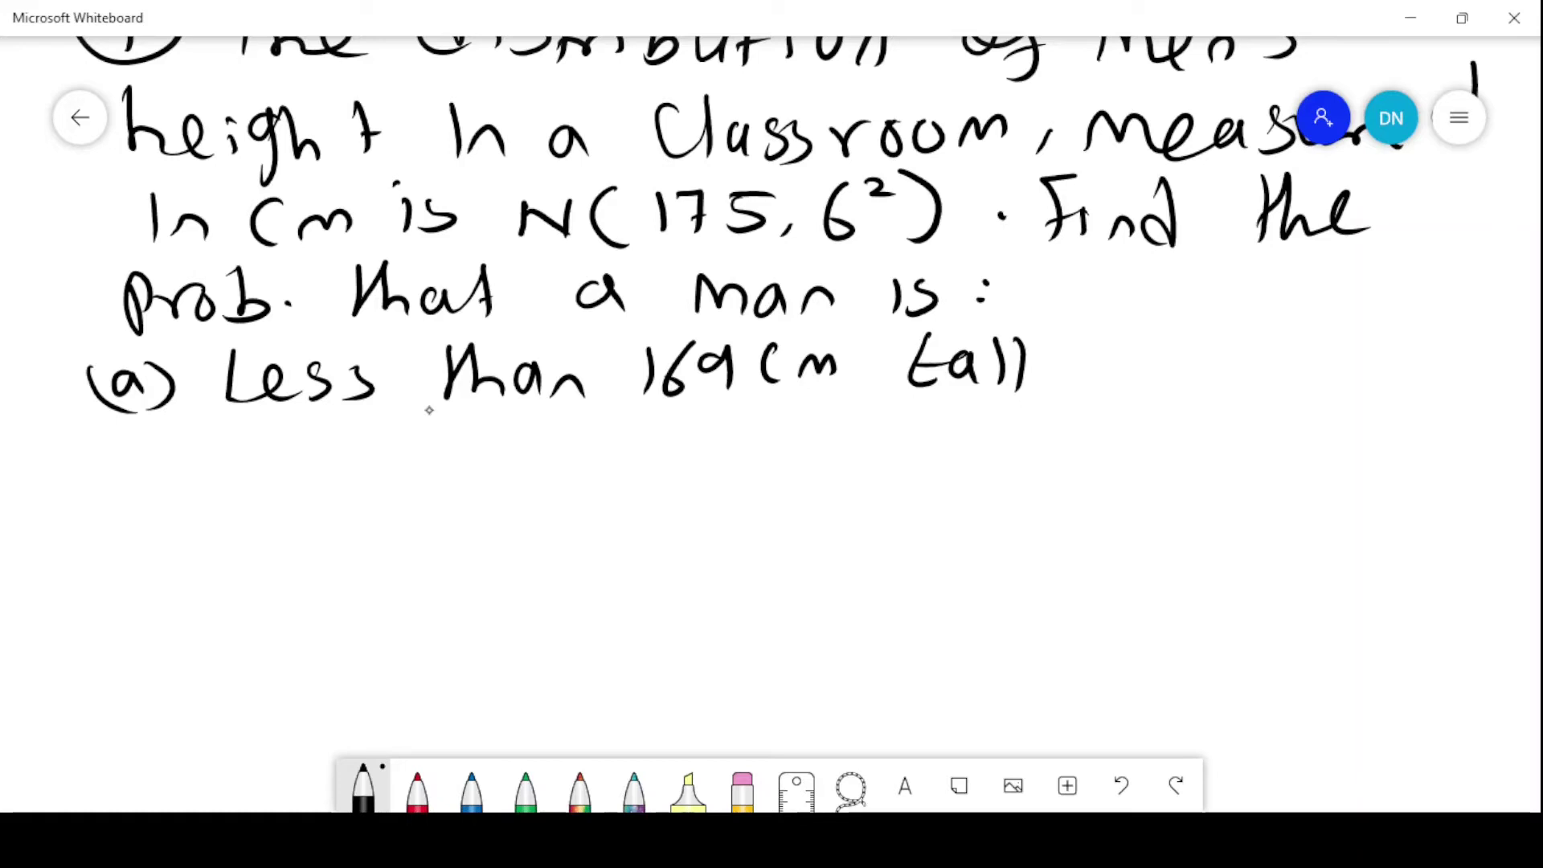
Step: Handwrite μ = 175, σ = 6 in black beneath part (a)
{"action": "mouse_move", "coordinate": [183, 470]}
{"action": "left_mouse_down"}
{"action": "mouse_move", "coordinate": [228, 505]}
{"action": "mouse_move", "coordinate": [145, 522]}
{"action": "left_mouse_up"}
{"action": "left_click_drag", "start_coordinate": [226, 482], "coordinate": [304, 474]}
{"action": "left_click_drag", "start_coordinate": [265, 496], "coordinate": [312, 495]}
{"action": "mouse_move", "coordinate": [337, 466]}
{"action": "left_mouse_down"}
{"action": "mouse_move", "coordinate": [333, 504]}
{"action": "mouse_move", "coordinate": [444, 498]}
{"action": "mouse_move", "coordinate": [495, 456]}
{"action": "left_mouse_up"}
{"action": "left_click_drag", "start_coordinate": [515, 494], "coordinate": [504, 512]}
{"action": "mouse_move", "coordinate": [639, 443]}
{"action": "left_mouse_down"}
{"action": "mouse_move", "coordinate": [601, 474]}
{"action": "mouse_move", "coordinate": [640, 492]}
{"action": "left_mouse_up"}
{"action": "mouse_move", "coordinate": [690, 464]}
{"action": "left_mouse_down"}
{"action": "mouse_move", "coordinate": [738, 459]}
{"action": "mouse_move", "coordinate": [735, 474]}
{"action": "left_mouse_up"}
{"action": "left_click_drag", "start_coordinate": [837, 424], "coordinate": [796, 471]}
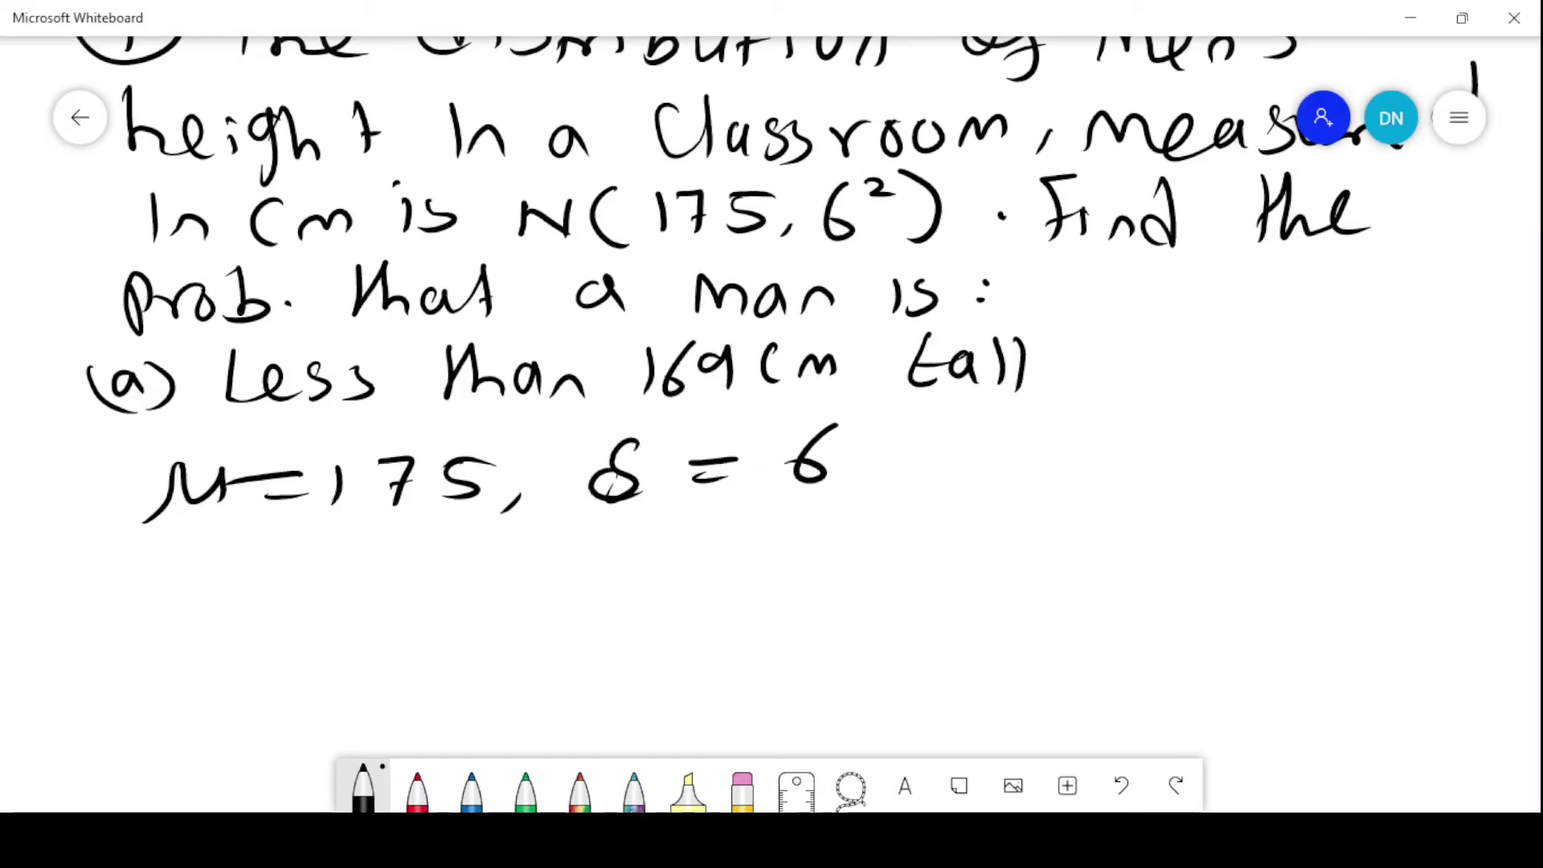
Step: Write P(x < 169) under the parameters
{"action": "left_click_drag", "start_coordinate": [104, 576], "coordinate": [101, 641]}
{"action": "mouse_move", "coordinate": [102, 573]}
{"action": "left_mouse_down"}
{"action": "mouse_move", "coordinate": [106, 604]}
{"action": "mouse_move", "coordinate": [181, 639]}
{"action": "left_mouse_up"}
{"action": "left_click_drag", "start_coordinate": [240, 587], "coordinate": [202, 622]}
{"action": "left_click_drag", "start_coordinate": [205, 594], "coordinate": [268, 622]}
{"action": "left_click_drag", "start_coordinate": [348, 573], "coordinate": [371, 620]}
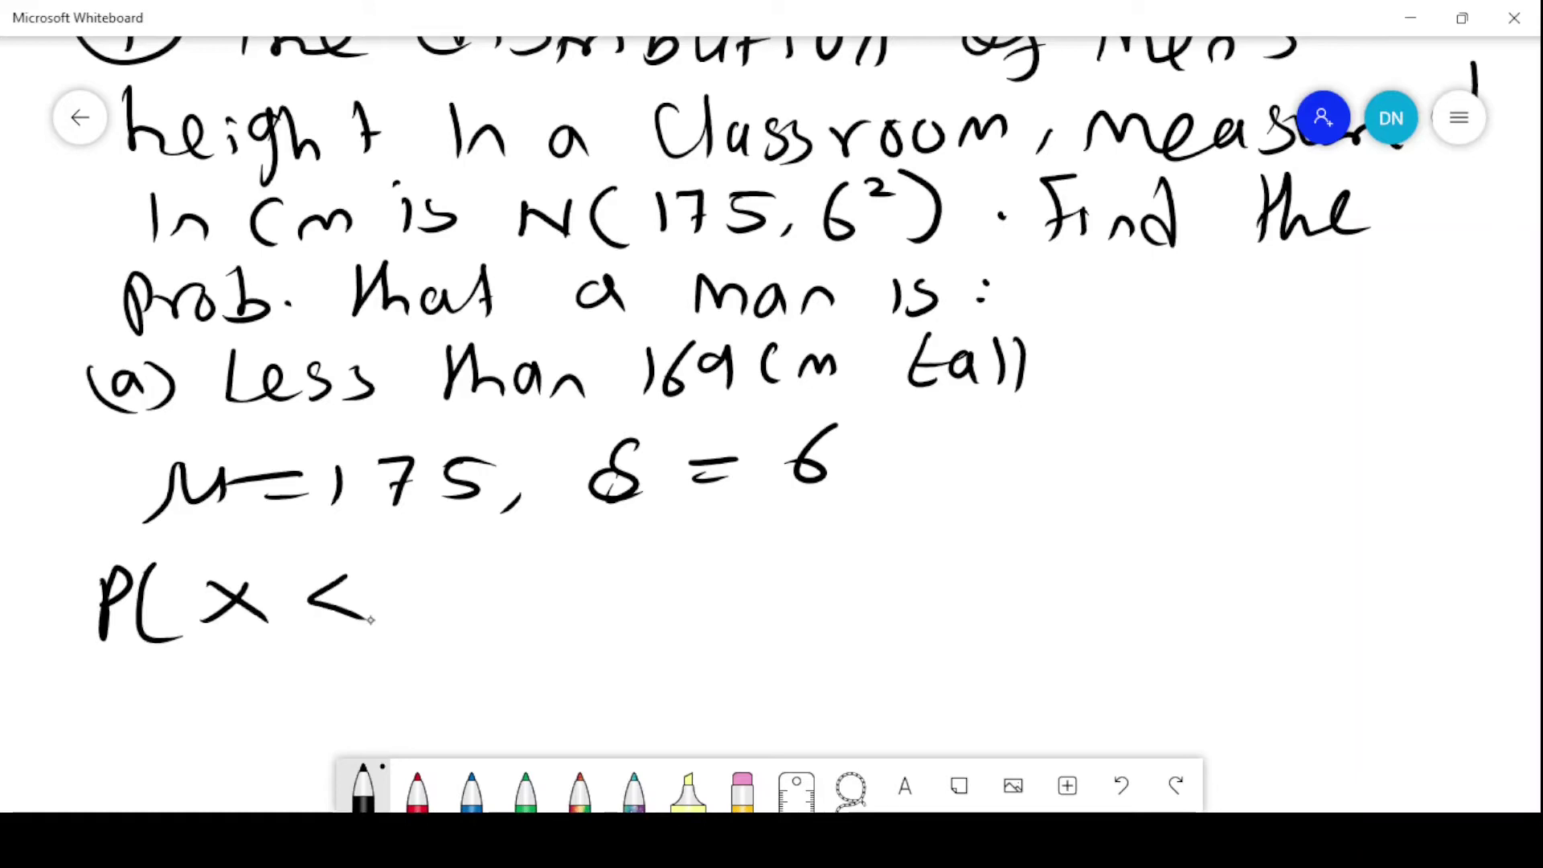
{"action": "left_click_drag", "start_coordinate": [461, 553], "coordinate": [438, 593]}
{"action": "mouse_move", "coordinate": [508, 567]}
{"action": "left_mouse_down"}
{"action": "mouse_move", "coordinate": [488, 573]}
{"action": "mouse_move", "coordinate": [519, 637]}
{"action": "left_mouse_up"}
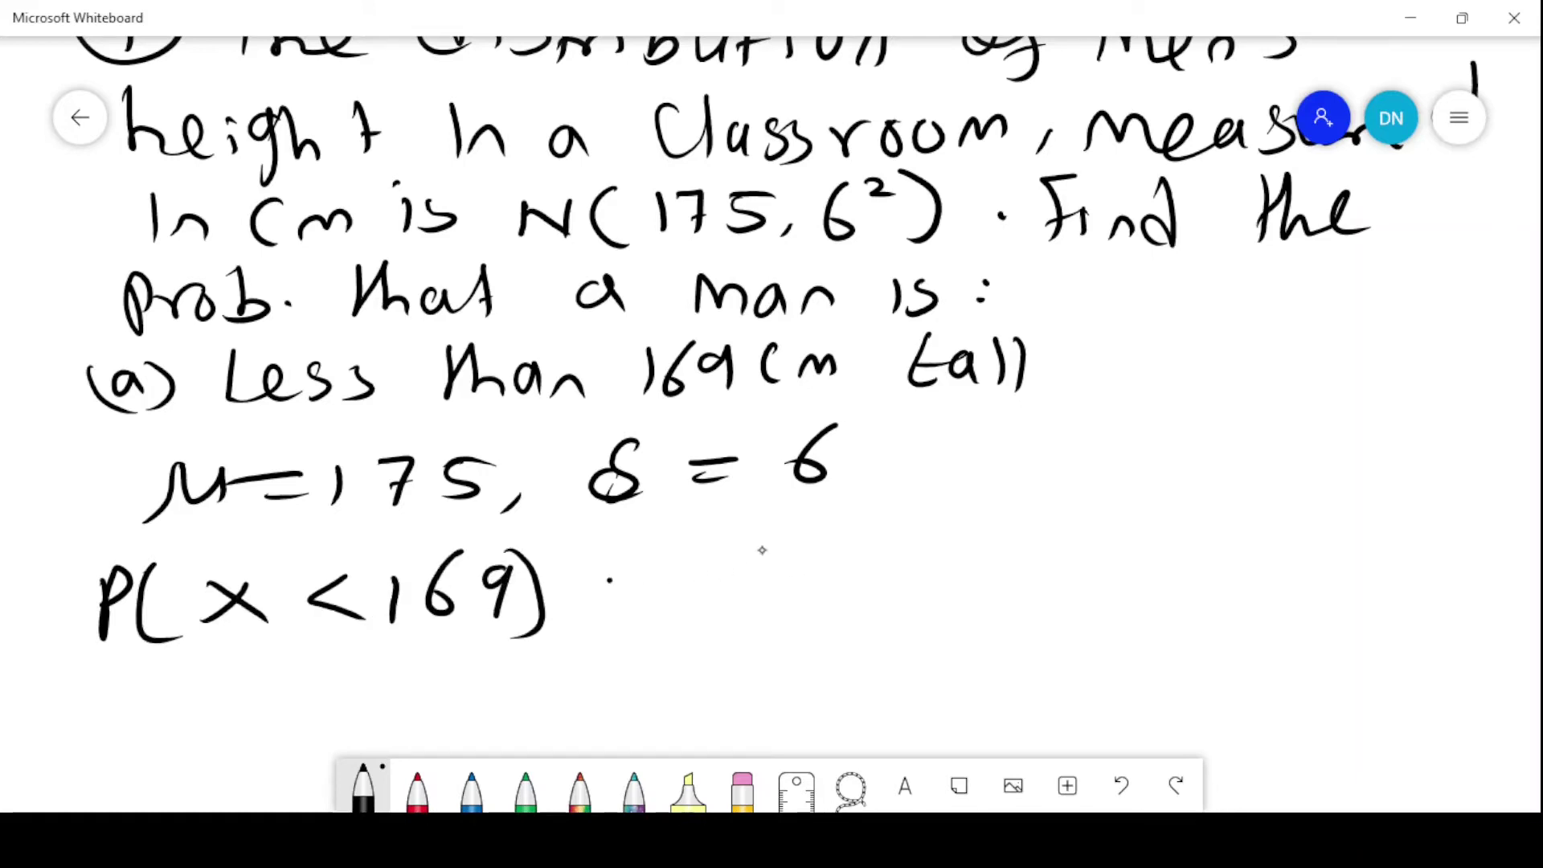
Step: Switch to blue ink and write the formula Z = (x − μ)/σ
{"action": "left_click", "coordinate": [472, 786]}
{"action": "mouse_move", "coordinate": [937, 489]}
{"action": "left_mouse_down"}
{"action": "mouse_move", "coordinate": [921, 540]}
{"action": "mouse_move", "coordinate": [1069, 506]}
{"action": "left_mouse_up"}
{"action": "left_click_drag", "start_coordinate": [1008, 534], "coordinate": [1068, 529]}
{"action": "left_click_drag", "start_coordinate": [1154, 500], "coordinate": [1102, 532]}
{"action": "mouse_move", "coordinate": [1103, 492]}
{"action": "left_mouse_down"}
{"action": "mouse_move", "coordinate": [1159, 533]}
{"action": "mouse_move", "coordinate": [1236, 517]}
{"action": "left_mouse_up"}
{"action": "mouse_move", "coordinate": [1258, 489]}
{"action": "left_mouse_down"}
{"action": "mouse_move", "coordinate": [1263, 523]}
{"action": "mouse_move", "coordinate": [1304, 491]}
{"action": "left_mouse_up"}
{"action": "left_click_drag", "start_coordinate": [1209, 545], "coordinate": [1258, 492]}
{"action": "left_click_drag", "start_coordinate": [1083, 555], "coordinate": [1326, 542]}
{"action": "left_click_drag", "start_coordinate": [1195, 576], "coordinate": [1159, 606]}
Step: Draw an arrow under Z labelled 'Standard Normal'
{"action": "mouse_move", "coordinate": [944, 587]}
{"action": "left_mouse_down"}
{"action": "mouse_move", "coordinate": [951, 632]}
{"action": "mouse_move", "coordinate": [981, 592]}
{"action": "left_mouse_up"}
{"action": "left_click_drag", "start_coordinate": [843, 655], "coordinate": [821, 696]}
{"action": "mouse_move", "coordinate": [861, 644]}
{"action": "left_mouse_down"}
{"action": "mouse_move", "coordinate": [857, 696]}
{"action": "mouse_move", "coordinate": [884, 669]}
{"action": "left_mouse_up"}
{"action": "mouse_move", "coordinate": [902, 677]}
{"action": "left_mouse_down"}
{"action": "mouse_move", "coordinate": [907, 700]}
{"action": "mouse_move", "coordinate": [933, 698]}
{"action": "left_mouse_up"}
{"action": "mouse_move", "coordinate": [979, 645]}
{"action": "left_mouse_down"}
{"action": "mouse_move", "coordinate": [977, 700]}
{"action": "mouse_move", "coordinate": [951, 698]}
{"action": "left_mouse_up"}
{"action": "mouse_move", "coordinate": [1007, 672]}
{"action": "left_mouse_down"}
{"action": "mouse_move", "coordinate": [1014, 699]}
{"action": "mouse_move", "coordinate": [1081, 655]}
{"action": "mouse_move", "coordinate": [1102, 690]}
{"action": "left_mouse_up"}
{"action": "left_click_drag", "start_coordinate": [1093, 672], "coordinate": [1074, 693]}
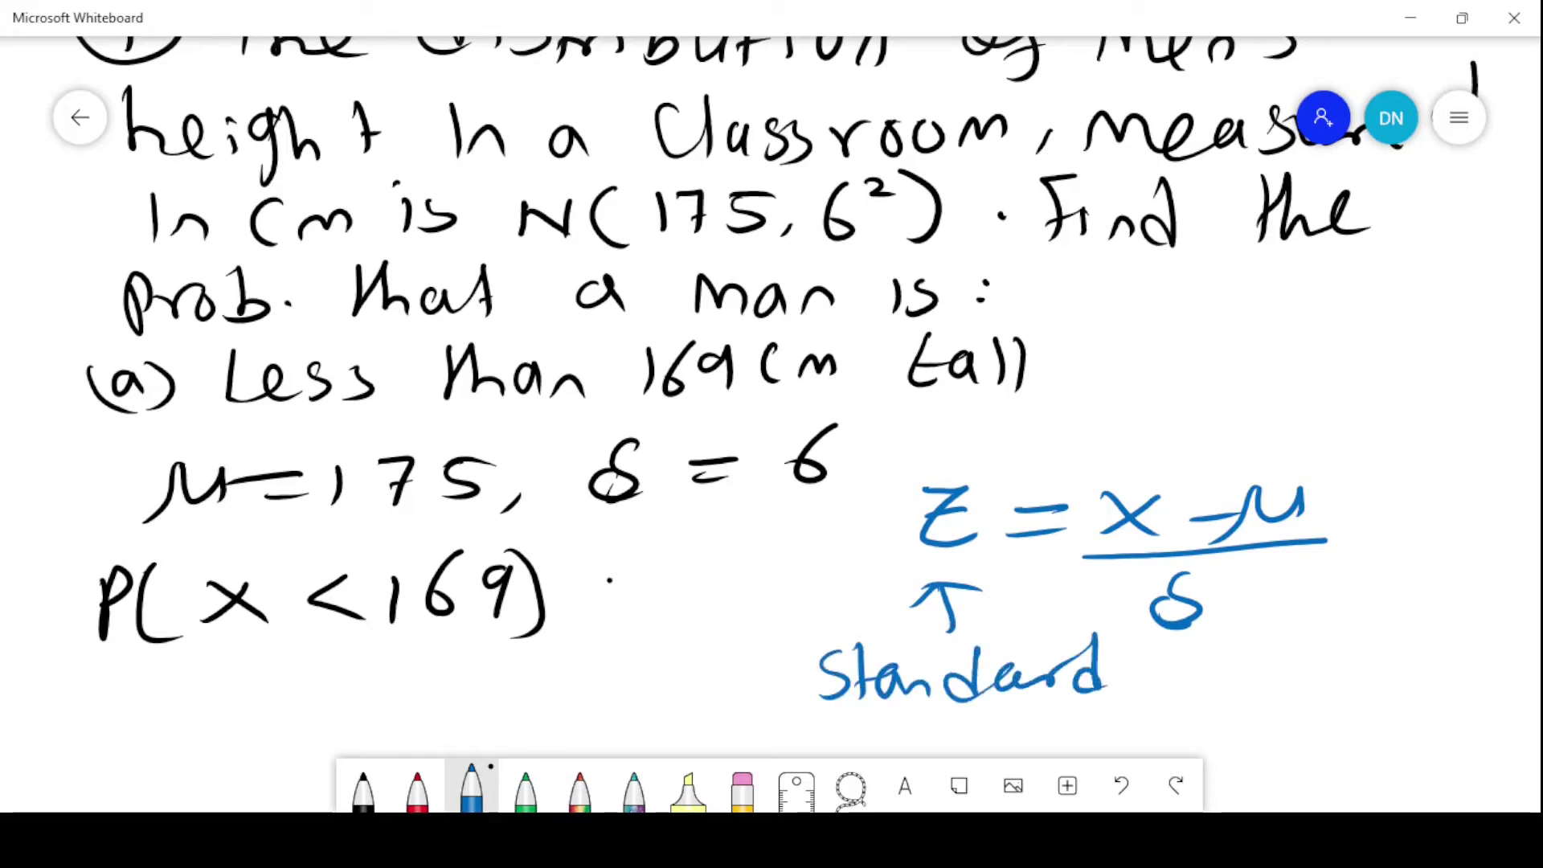
{"action": "left_click_drag", "start_coordinate": [1178, 658], "coordinate": [1175, 690]}
{"action": "left_click_drag", "start_coordinate": [1178, 661], "coordinate": [1216, 690]}
{"action": "mouse_move", "coordinate": [1231, 655]}
{"action": "left_mouse_down"}
{"action": "mouse_move", "coordinate": [1238, 685]}
{"action": "mouse_move", "coordinate": [1252, 662]}
{"action": "left_mouse_up"}
{"action": "mouse_move", "coordinate": [1272, 689]}
{"action": "left_mouse_down"}
{"action": "mouse_move", "coordinate": [1296, 661]}
{"action": "mouse_move", "coordinate": [1349, 682]}
{"action": "mouse_move", "coordinate": [1423, 675]}
{"action": "left_mouse_up"}
Step: Add the note '– use Statistical Table' below the label
{"action": "left_click_drag", "start_coordinate": [786, 743], "coordinate": [849, 741]}
{"action": "mouse_move", "coordinate": [871, 722]}
{"action": "left_mouse_down"}
{"action": "mouse_move", "coordinate": [896, 748]}
{"action": "mouse_move", "coordinate": [921, 720]}
{"action": "left_mouse_up"}
{"action": "mouse_move", "coordinate": [953, 717]}
{"action": "left_mouse_down"}
{"action": "mouse_move", "coordinate": [937, 749]}
{"action": "mouse_move", "coordinate": [1016, 744]}
{"action": "left_mouse_up"}
{"action": "left_click_drag", "start_coordinate": [1100, 709], "coordinate": [1071, 749]}
{"action": "mouse_move", "coordinate": [1112, 705]}
{"action": "left_mouse_down"}
{"action": "mouse_move", "coordinate": [1111, 749]}
{"action": "mouse_move", "coordinate": [1209, 749]}
{"action": "left_mouse_up"}
{"action": "left_click_drag", "start_coordinate": [1250, 691], "coordinate": [1252, 747]}
{"action": "mouse_move", "coordinate": [1244, 723]}
{"action": "left_mouse_down"}
{"action": "mouse_move", "coordinate": [1280, 717]}
{"action": "mouse_move", "coordinate": [1289, 747]}
{"action": "left_mouse_up"}
{"action": "mouse_move", "coordinate": [1323, 712]}
{"action": "left_mouse_down"}
{"action": "mouse_move", "coordinate": [1302, 747]}
{"action": "mouse_move", "coordinate": [1378, 736]}
{"action": "left_mouse_up"}
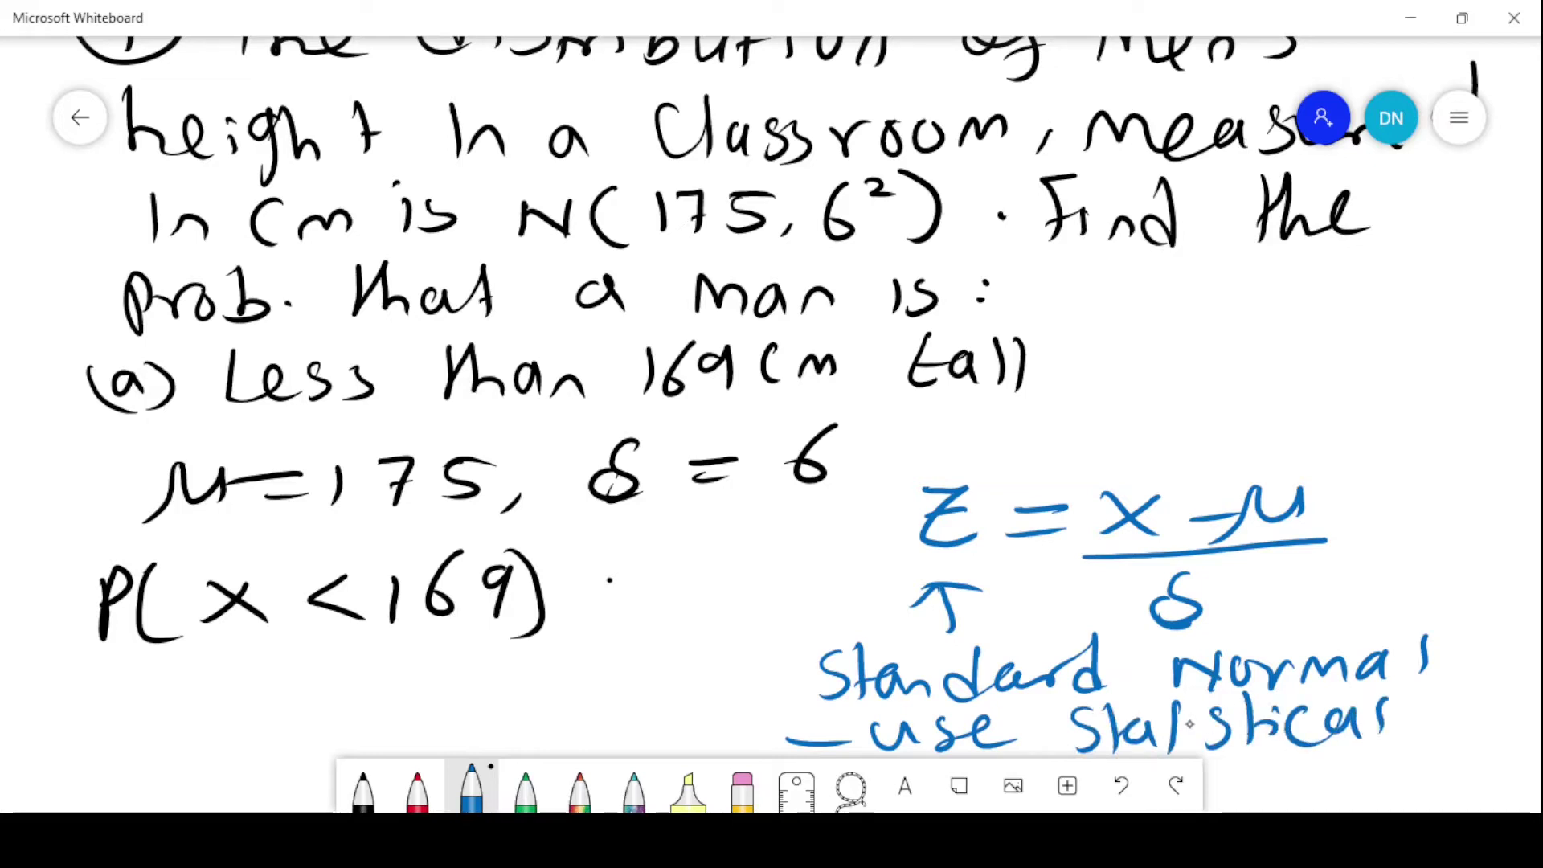
{"action": "left_click_drag", "start_coordinate": [1198, 722], "coordinate": [1200, 744]}
{"action": "mouse_move", "coordinate": [1429, 692]}
{"action": "left_mouse_down"}
{"action": "mouse_move", "coordinate": [1425, 732]}
{"action": "mouse_move", "coordinate": [1462, 710]}
{"action": "mouse_move", "coordinate": [1531, 728]}
{"action": "left_mouse_up"}
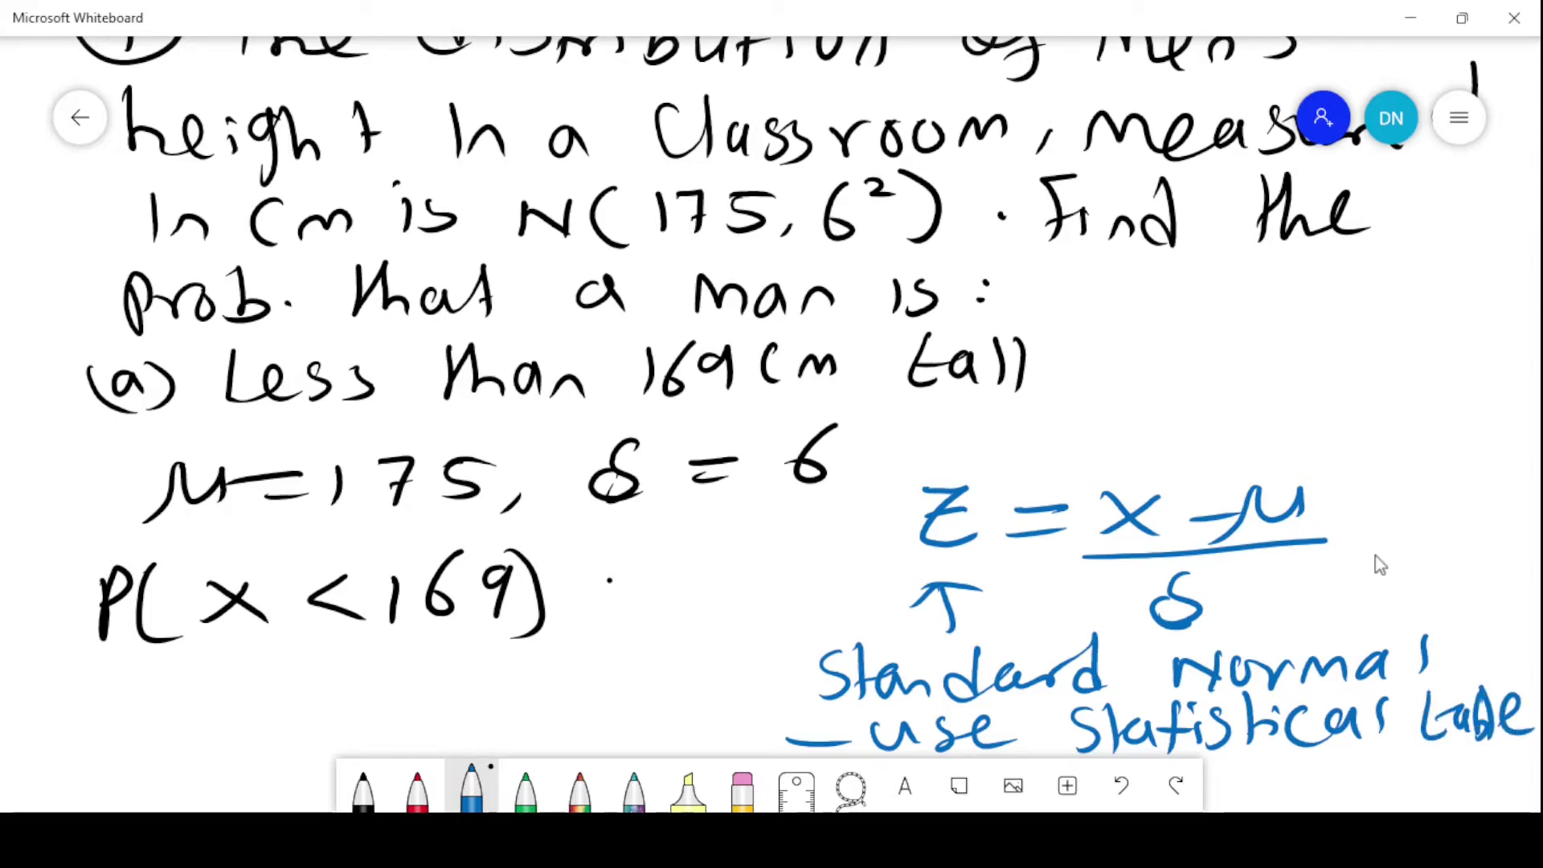
Step: Below the working, write P(Z < (169 − 175)/6) in blue
{"action": "scroll", "coordinate": [1378, 545], "scroll_direction": "down", "scroll_amount": 3}
{"action": "scroll", "coordinate": [1393, 375], "scroll_direction": "down", "scroll_amount": 3}
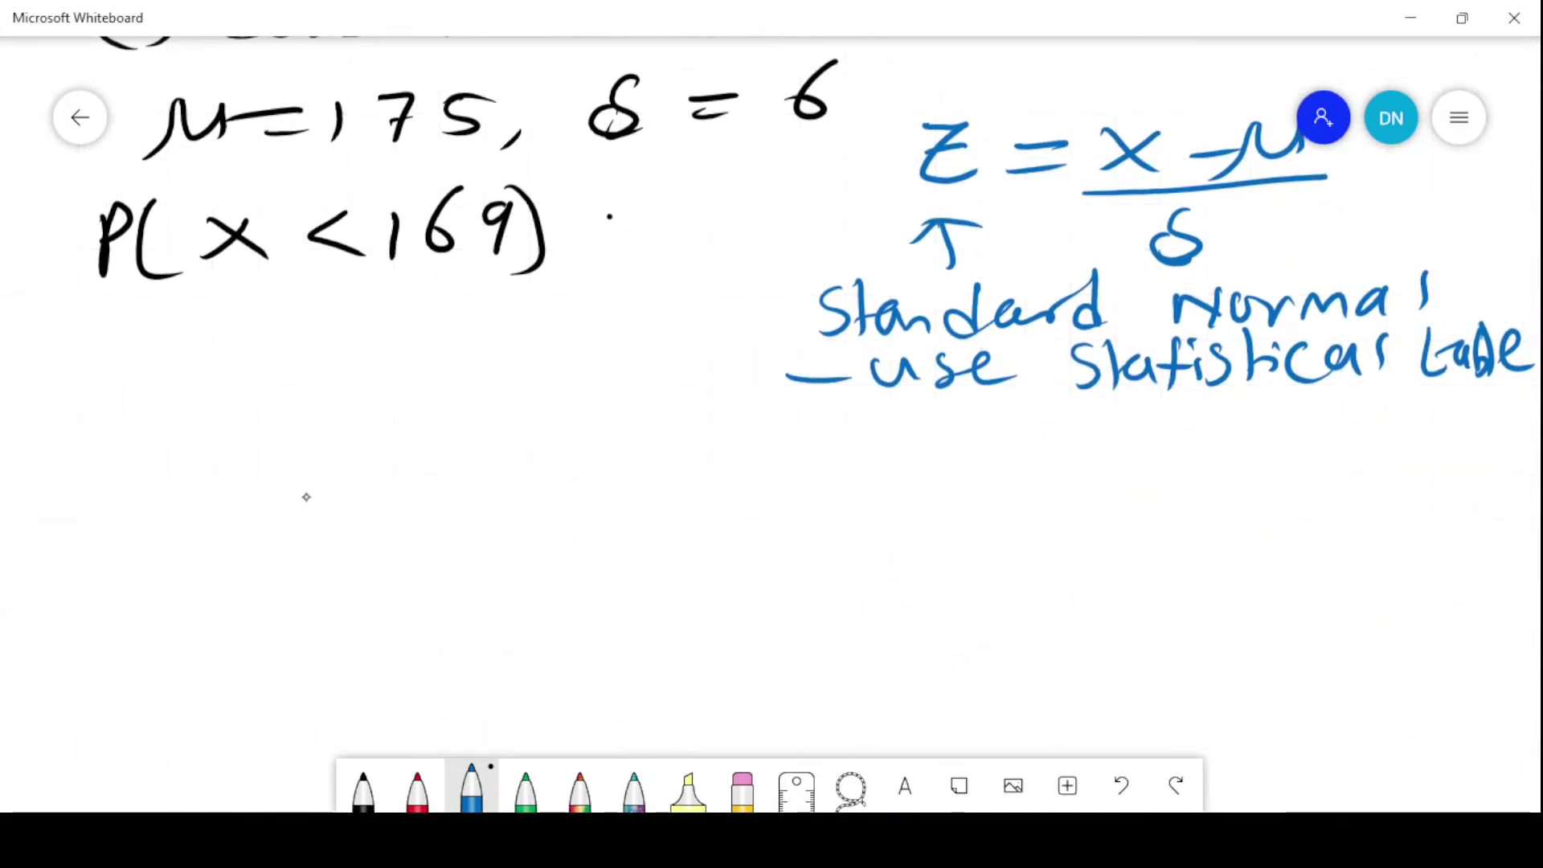
{"action": "mouse_move", "coordinate": [113, 458]}
{"action": "left_mouse_down"}
{"action": "mouse_move", "coordinate": [103, 512]}
{"action": "mouse_move", "coordinate": [116, 481]}
{"action": "left_mouse_up"}
{"action": "left_click_drag", "start_coordinate": [178, 440], "coordinate": [190, 529]}
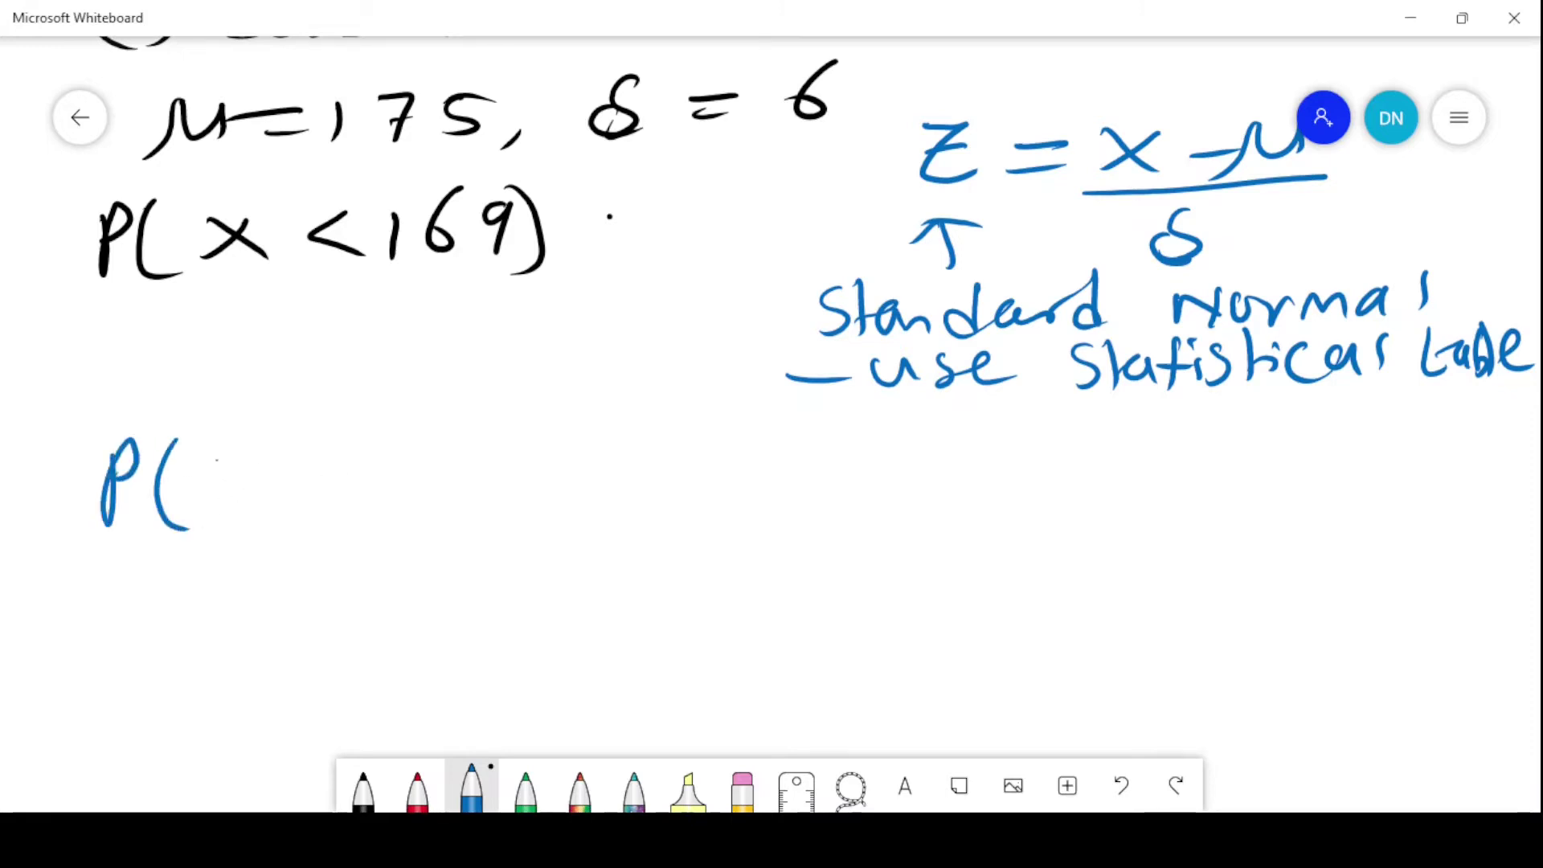
{"action": "mouse_move", "coordinate": [207, 458]}
{"action": "left_mouse_down"}
{"action": "mouse_move", "coordinate": [256, 456]}
{"action": "mouse_move", "coordinate": [251, 513]}
{"action": "left_mouse_up"}
{"action": "mouse_move", "coordinate": [343, 448]}
{"action": "left_mouse_down"}
{"action": "mouse_move", "coordinate": [291, 485]}
{"action": "mouse_move", "coordinate": [353, 498]}
{"action": "left_mouse_up"}
{"action": "left_click_drag", "start_coordinate": [405, 442], "coordinate": [396, 495]}
{"action": "mouse_move", "coordinate": [452, 427]}
{"action": "left_mouse_down"}
{"action": "mouse_move", "coordinate": [419, 473]}
{"action": "mouse_move", "coordinate": [475, 499]}
{"action": "mouse_move", "coordinate": [551, 463]}
{"action": "mouse_move", "coordinate": [579, 483]}
{"action": "left_mouse_up"}
{"action": "mouse_move", "coordinate": [601, 442]}
{"action": "left_mouse_down"}
{"action": "mouse_move", "coordinate": [621, 466]}
{"action": "mouse_move", "coordinate": [613, 485]}
{"action": "left_mouse_up"}
{"action": "left_click_drag", "start_coordinate": [651, 443], "coordinate": [643, 482]}
{"action": "left_click_drag", "start_coordinate": [671, 439], "coordinate": [707, 437]}
{"action": "left_click_drag", "start_coordinate": [395, 510], "coordinate": [708, 496]}
{"action": "left_click_drag", "start_coordinate": [567, 512], "coordinate": [545, 537]}
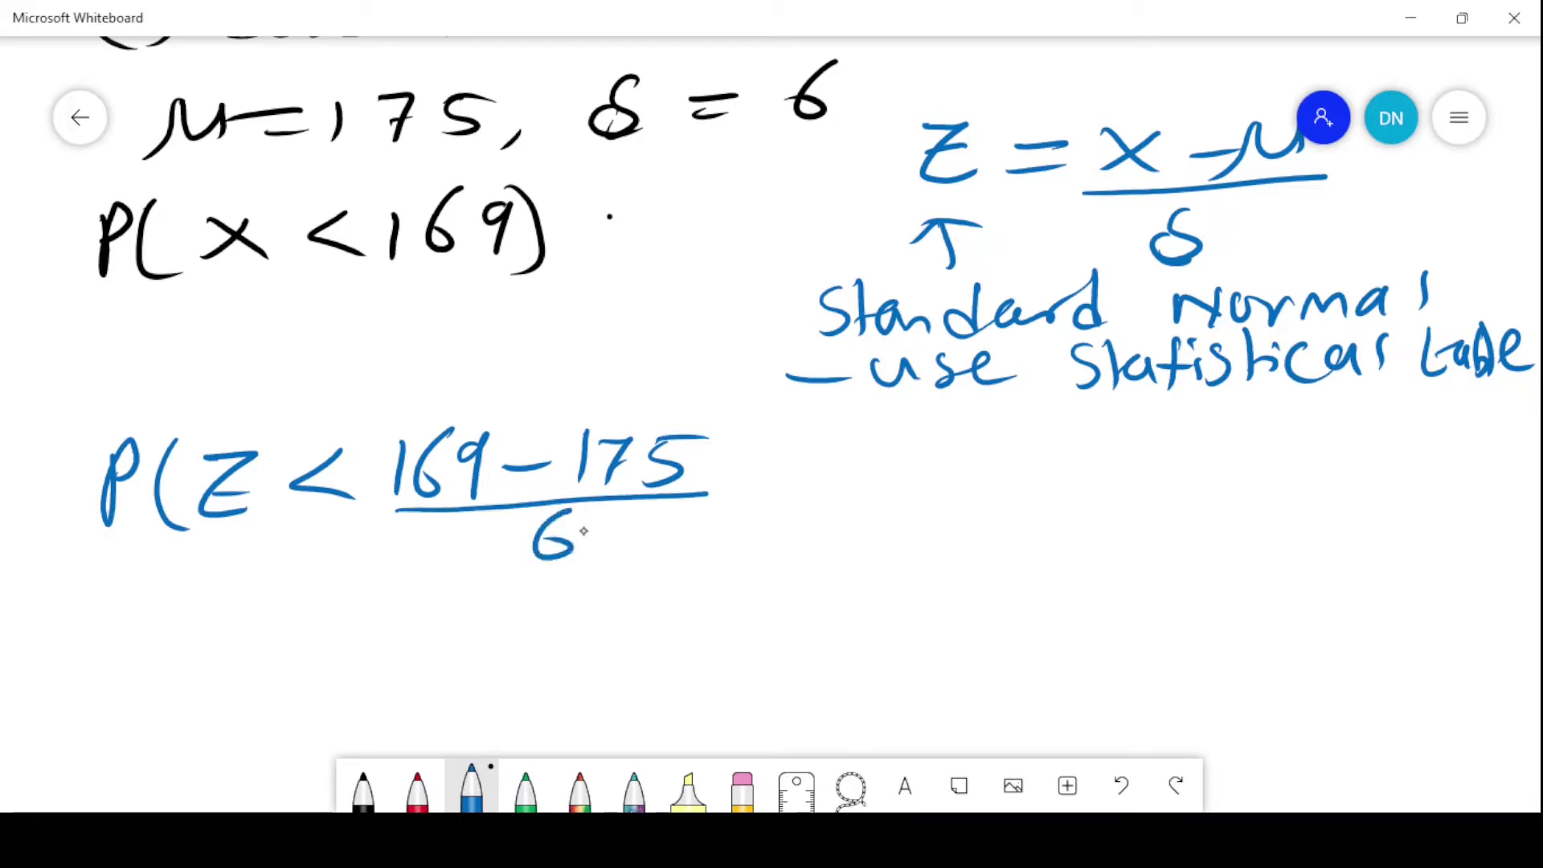
Step: Complete the line with = P(Z < −1)
{"action": "left_click_drag", "start_coordinate": [722, 412], "coordinate": [746, 565]}
{"action": "left_click_drag", "start_coordinate": [822, 485], "coordinate": [865, 477]}
{"action": "left_click_drag", "start_coordinate": [821, 508], "coordinate": [865, 499]}
{"action": "mouse_move", "coordinate": [908, 464]}
{"action": "left_mouse_down"}
{"action": "mouse_move", "coordinate": [902, 519]}
{"action": "mouse_move", "coordinate": [908, 487]}
{"action": "left_mouse_up"}
{"action": "left_click_drag", "start_coordinate": [963, 438], "coordinate": [969, 522]}
{"action": "left_click_drag", "start_coordinate": [994, 462], "coordinate": [1047, 509]}
{"action": "mouse_move", "coordinate": [1113, 454]}
{"action": "left_mouse_down"}
{"action": "mouse_move", "coordinate": [1069, 502]}
{"action": "mouse_move", "coordinate": [1112, 505]}
{"action": "left_mouse_up"}
{"action": "mouse_move", "coordinate": [1138, 485]}
{"action": "left_mouse_down"}
{"action": "mouse_move", "coordinate": [1183, 481]}
{"action": "mouse_move", "coordinate": [1206, 498]}
{"action": "left_mouse_up"}
{"action": "left_click_drag", "start_coordinate": [1246, 419], "coordinate": [1233, 500]}
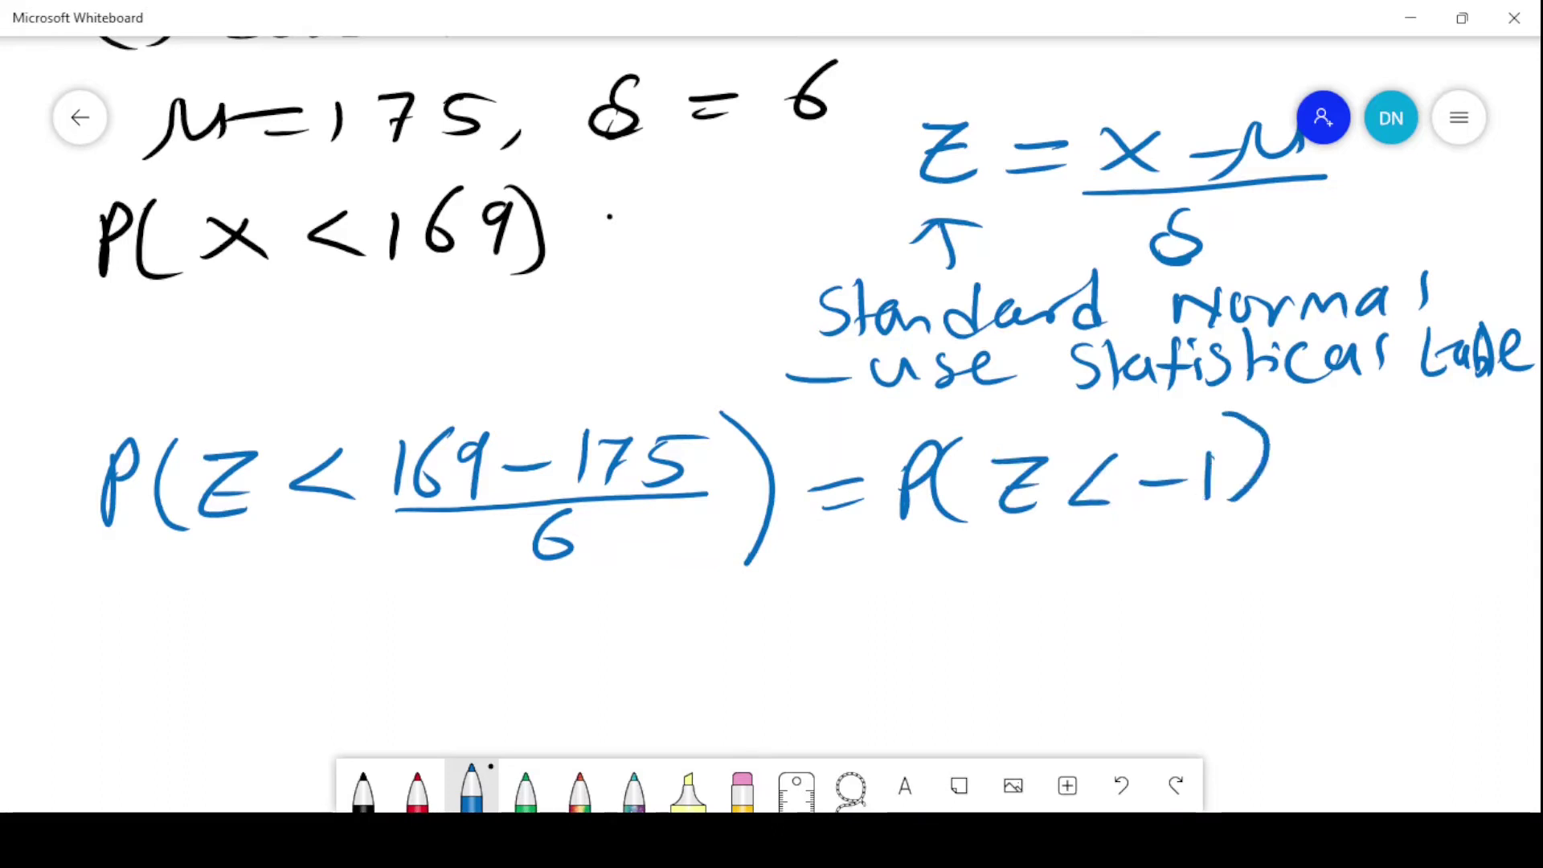
{"action": "scroll", "coordinate": [1147, 630], "scroll_direction": "down", "scroll_amount": 5}
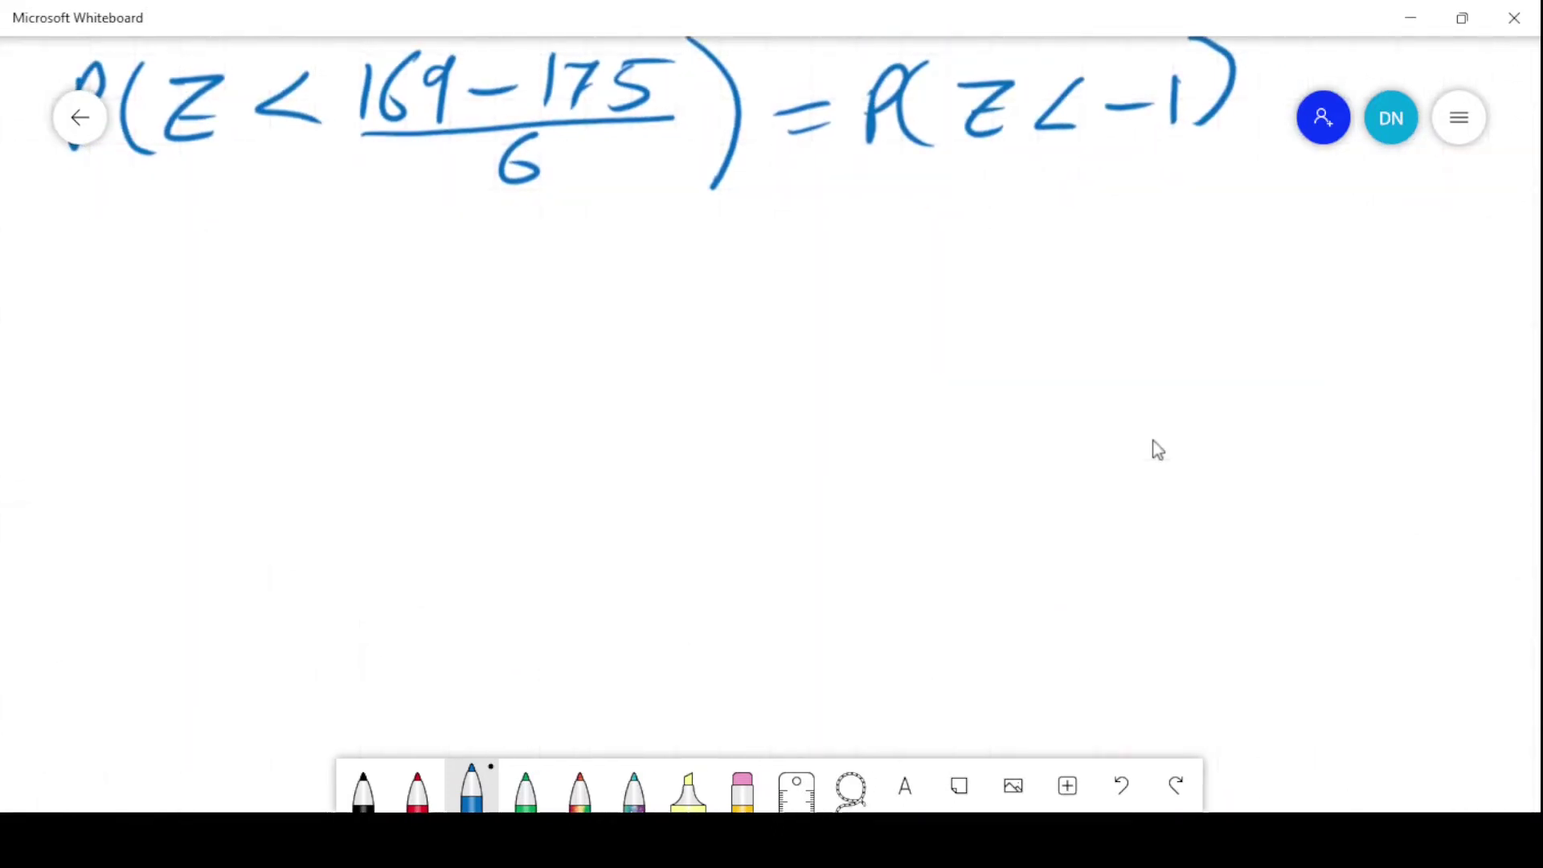
Step: Sketch an axis and bell curve marked 0 and −1, hatching the tail left of −1
{"action": "left_click_drag", "start_coordinate": [139, 415], "coordinate": [756, 381]}
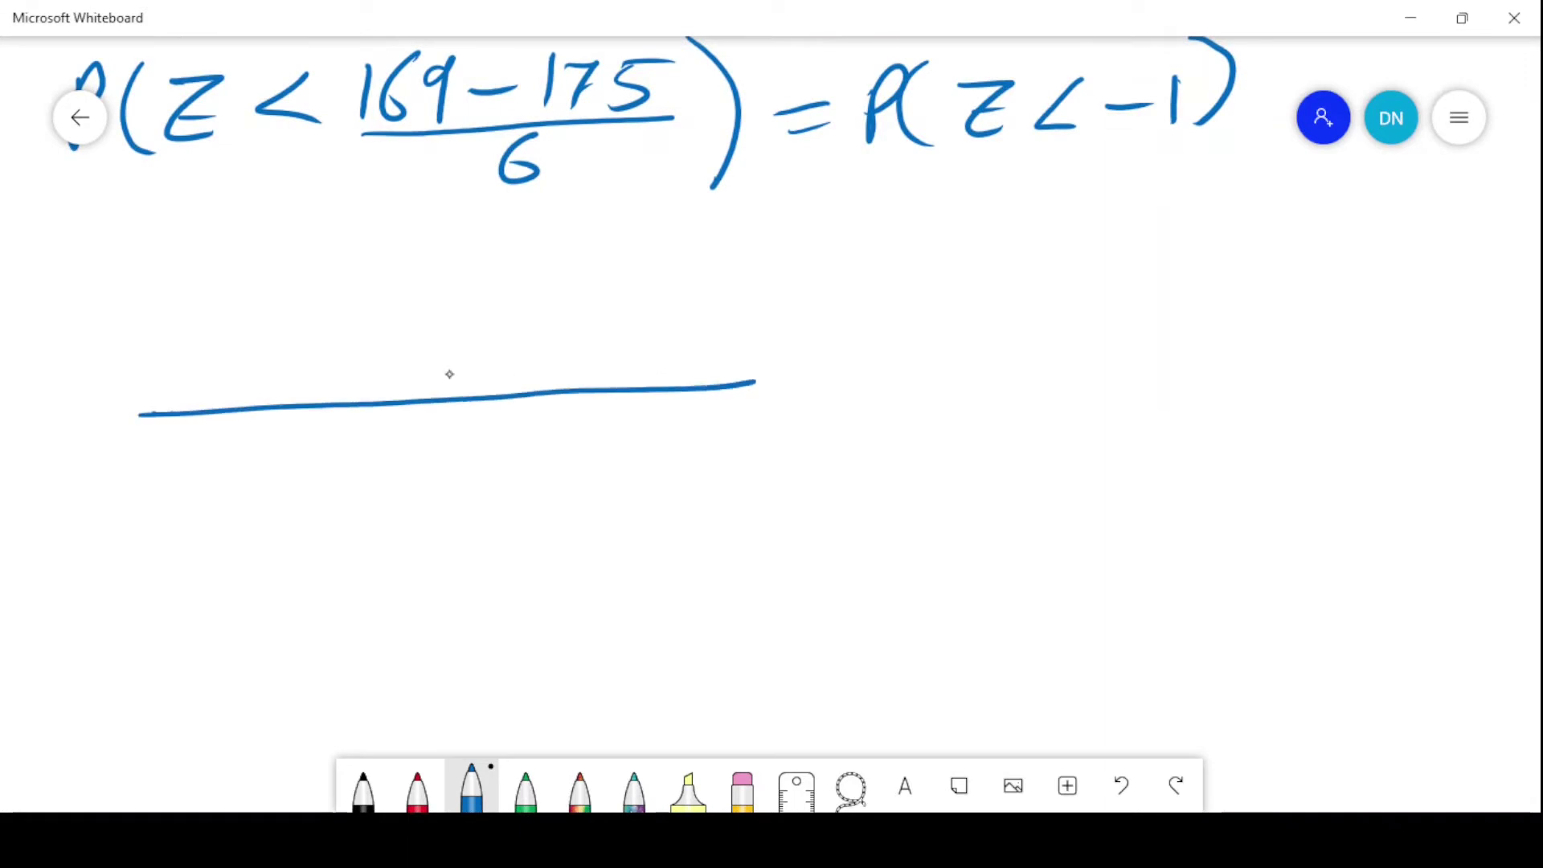
{"action": "mouse_move", "coordinate": [129, 376]}
{"action": "left_mouse_down"}
{"action": "mouse_move", "coordinate": [262, 359]}
{"action": "mouse_move", "coordinate": [402, 225]}
{"action": "mouse_move", "coordinate": [537, 240]}
{"action": "mouse_move", "coordinate": [775, 344]}
{"action": "left_mouse_up"}
{"action": "mouse_move", "coordinate": [464, 207]}
{"action": "left_mouse_down"}
{"action": "mouse_move", "coordinate": [486, 397]}
{"action": "mouse_move", "coordinate": [516, 439]}
{"action": "left_mouse_up"}
{"action": "left_click_drag", "start_coordinate": [392, 251], "coordinate": [396, 406]}
{"action": "left_click_drag", "start_coordinate": [372, 457], "coordinate": [444, 459]}
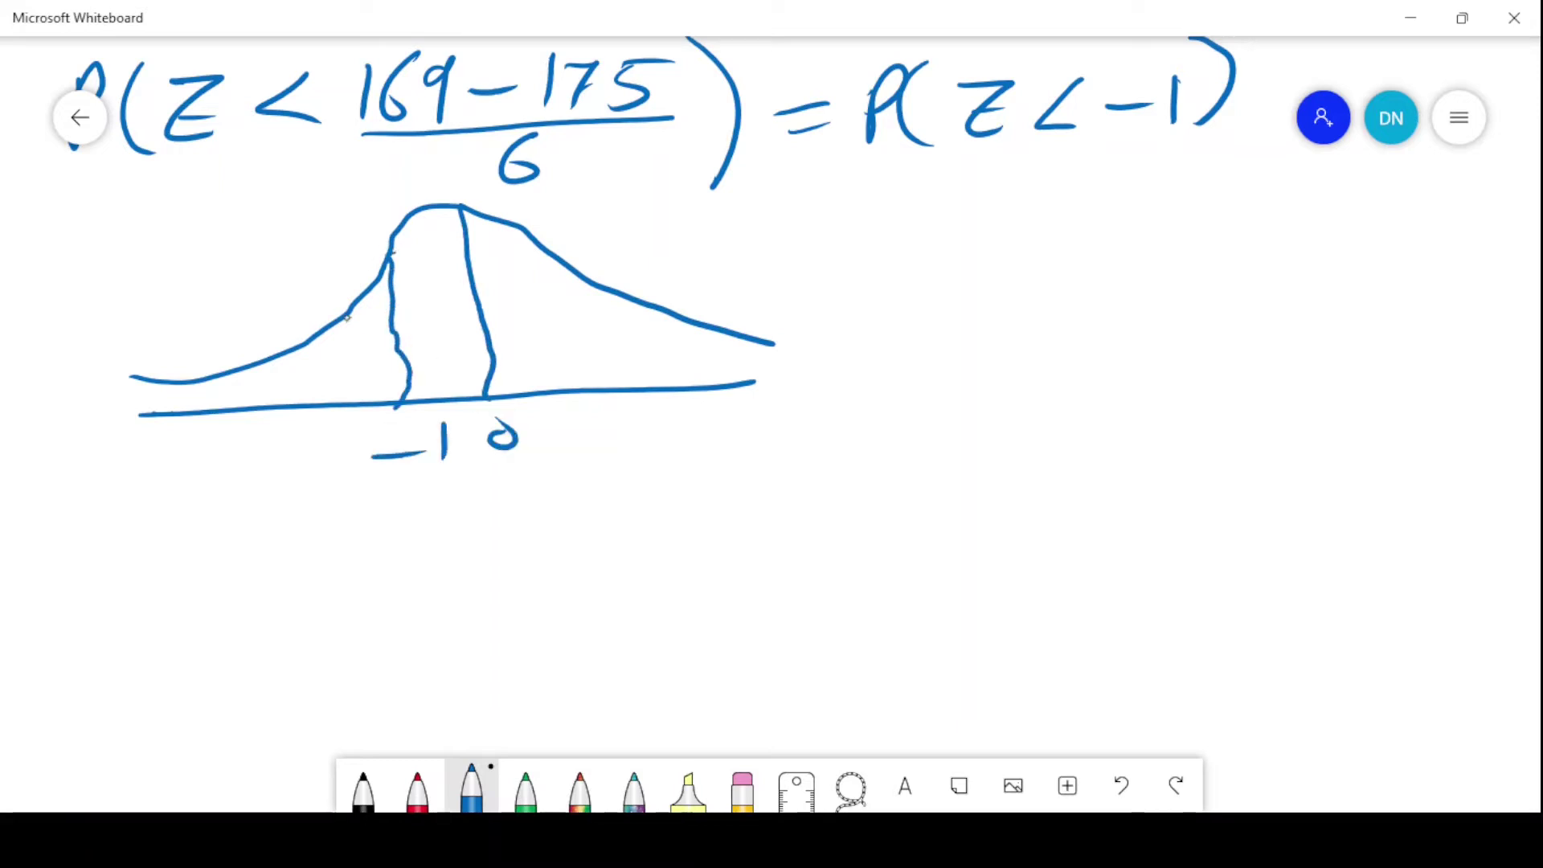
{"action": "left_click_drag", "start_coordinate": [376, 291], "coordinate": [336, 380]}
{"action": "mouse_move", "coordinate": [329, 321]}
{"action": "left_mouse_down"}
{"action": "mouse_move", "coordinate": [291, 397]}
{"action": "mouse_move", "coordinate": [248, 397]}
{"action": "left_mouse_up"}
{"action": "mouse_move", "coordinate": [238, 370]}
{"action": "left_mouse_down"}
{"action": "mouse_move", "coordinate": [226, 394]}
{"action": "mouse_move", "coordinate": [193, 402]}
{"action": "left_mouse_up"}
{"action": "left_click_drag", "start_coordinate": [179, 386], "coordinate": [173, 406]}
{"action": "left_click_drag", "start_coordinate": [384, 341], "coordinate": [366, 396]}
{"action": "left_click_drag", "start_coordinate": [393, 361], "coordinate": [396, 378]}
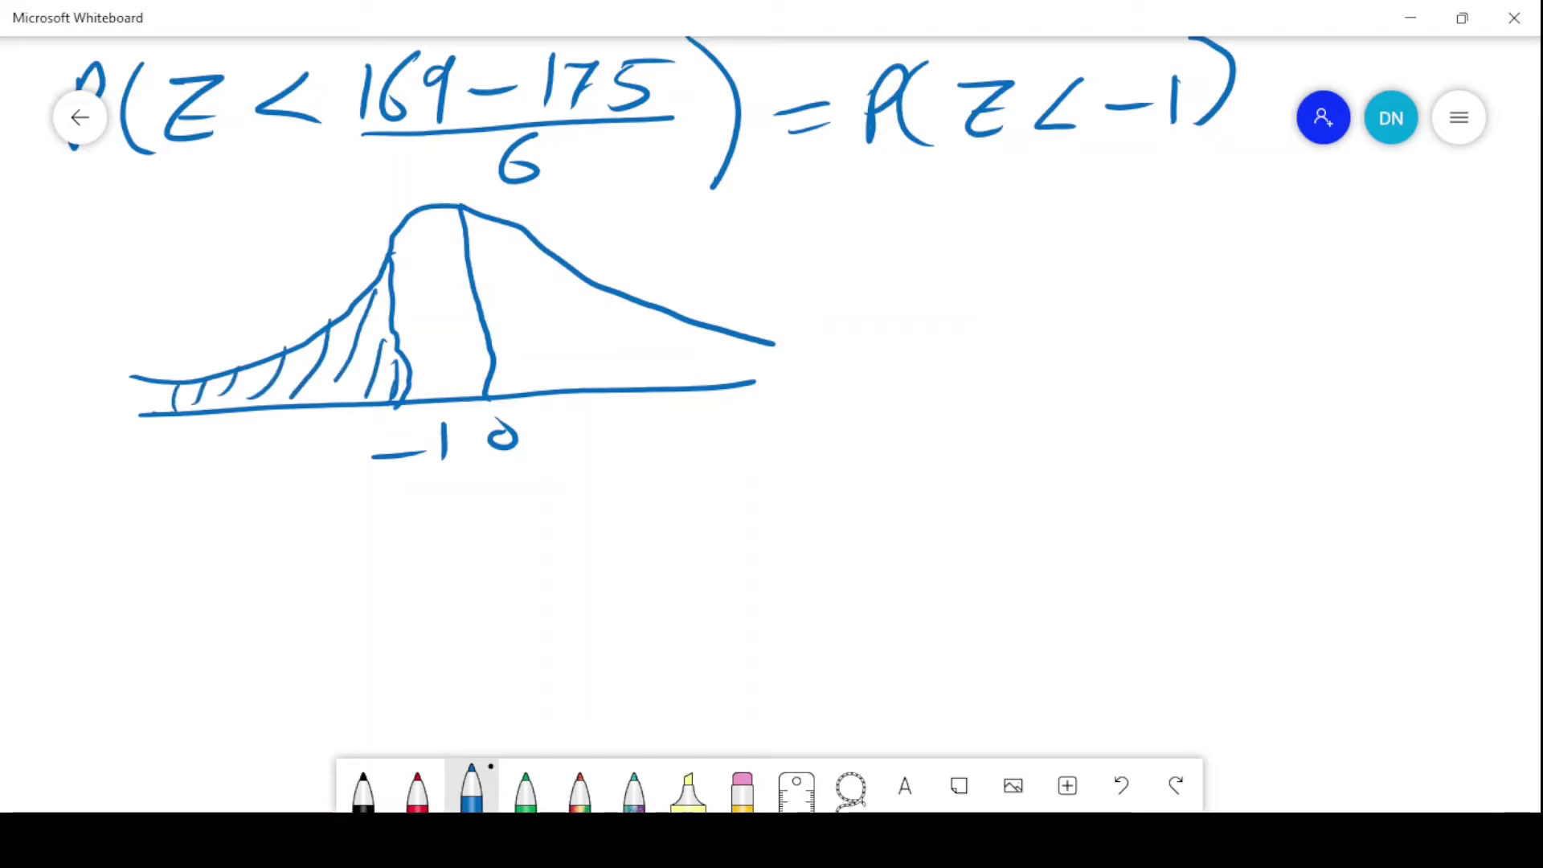
Step: Write = 0.1587 beside the curve and underline it twice
{"action": "left_click_drag", "start_coordinate": [819, 239], "coordinate": [882, 241]}
{"action": "left_click_drag", "start_coordinate": [832, 271], "coordinate": [884, 269]}
{"action": "left_click_drag", "start_coordinate": [947, 238], "coordinate": [992, 258]}
{"action": "left_click_drag", "start_coordinate": [1018, 228], "coordinate": [1016, 278]}
{"action": "left_click_drag", "start_coordinate": [1089, 229], "coordinate": [1047, 273]}
{"action": "mouse_move", "coordinate": [1150, 217]}
{"action": "left_mouse_down"}
{"action": "mouse_move", "coordinate": [1200, 275]}
{"action": "mouse_move", "coordinate": [1224, 238]}
{"action": "left_mouse_up"}
{"action": "left_click_drag", "start_coordinate": [906, 306], "coordinate": [1202, 274]}
{"action": "left_click_drag", "start_coordinate": [887, 332], "coordinate": [1176, 298]}
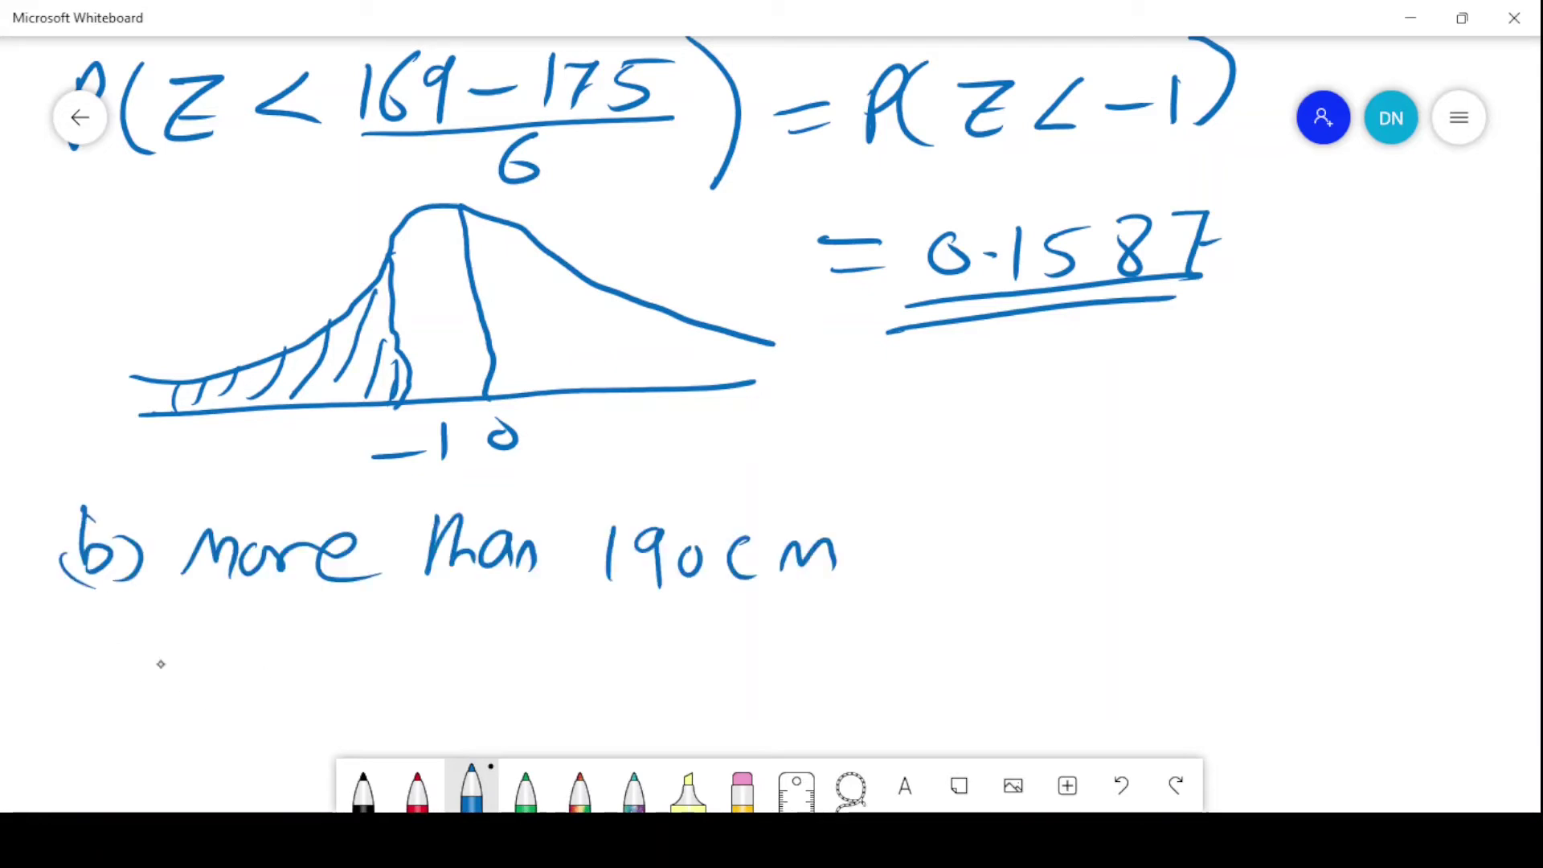
Step: Start part (b) by writing P(x > 190) = P( in blue
{"action": "mouse_move", "coordinate": [138, 641]}
{"action": "left_mouse_down"}
{"action": "mouse_move", "coordinate": [142, 698]}
{"action": "mouse_move", "coordinate": [151, 664]}
{"action": "left_mouse_up"}
{"action": "left_click_drag", "start_coordinate": [185, 618], "coordinate": [212, 703]}
{"action": "mouse_move", "coordinate": [275, 641]}
{"action": "left_mouse_down"}
{"action": "mouse_move", "coordinate": [214, 687]}
{"action": "mouse_move", "coordinate": [278, 685]}
{"action": "left_mouse_up"}
{"action": "left_click_drag", "start_coordinate": [304, 646], "coordinate": [315, 696]}
{"action": "mouse_move", "coordinate": [372, 645]}
{"action": "left_mouse_down"}
{"action": "mouse_move", "coordinate": [370, 696]}
{"action": "mouse_move", "coordinate": [411, 698]}
{"action": "mouse_move", "coordinate": [441, 658]}
{"action": "left_mouse_up"}
{"action": "mouse_move", "coordinate": [451, 625]}
{"action": "left_mouse_down"}
{"action": "mouse_move", "coordinate": [484, 705]}
{"action": "mouse_move", "coordinate": [581, 653]}
{"action": "left_mouse_up"}
{"action": "mouse_move", "coordinate": [537, 685]}
{"action": "left_mouse_down"}
{"action": "mouse_move", "coordinate": [671, 635]}
{"action": "mouse_move", "coordinate": [653, 664]}
{"action": "left_mouse_up"}
{"action": "mouse_move", "coordinate": [711, 632]}
{"action": "left_mouse_down"}
{"action": "mouse_move", "coordinate": [709, 705]}
{"action": "mouse_move", "coordinate": [803, 682]}
{"action": "left_mouse_up"}
Step: Complete the bracket as Z > (190 − 175)/6
{"action": "left_click_drag", "start_coordinate": [881, 639], "coordinate": [850, 682]}
{"action": "left_click_drag", "start_coordinate": [926, 620], "coordinate": [922, 668]}
{"action": "mouse_move", "coordinate": [983, 621]}
{"action": "left_mouse_down"}
{"action": "mouse_move", "coordinate": [977, 667]}
{"action": "mouse_move", "coordinate": [1015, 624]}
{"action": "left_mouse_up"}
{"action": "left_click_drag", "start_coordinate": [1049, 639], "coordinate": [1062, 641]}
{"action": "left_click_drag", "start_coordinate": [1124, 596], "coordinate": [1125, 650]}
{"action": "mouse_move", "coordinate": [1151, 610]}
{"action": "left_mouse_down"}
{"action": "mouse_move", "coordinate": [1183, 603]}
{"action": "mouse_move", "coordinate": [1164, 651]}
{"action": "left_mouse_up"}
{"action": "left_click_drag", "start_coordinate": [1217, 609], "coordinate": [1198, 649]}
{"action": "left_click_drag", "start_coordinate": [1210, 610], "coordinate": [1270, 601]}
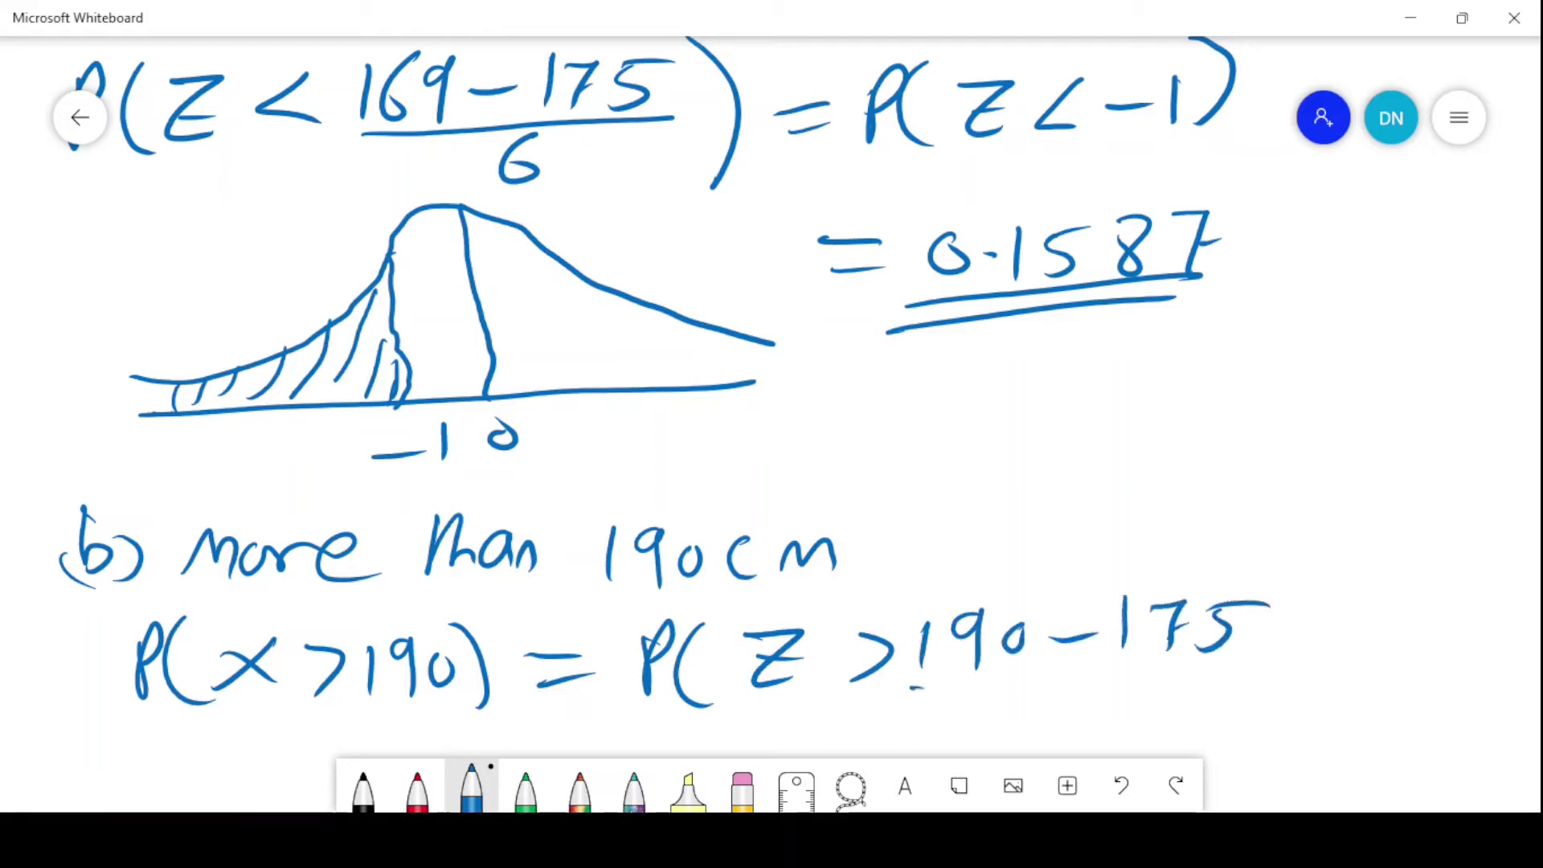
{"action": "left_click_drag", "start_coordinate": [914, 689], "coordinate": [1236, 666]}
{"action": "left_click_drag", "start_coordinate": [1081, 693], "coordinate": [1054, 715]}
{"action": "left_click_drag", "start_coordinate": [1235, 568], "coordinate": [1190, 738]}
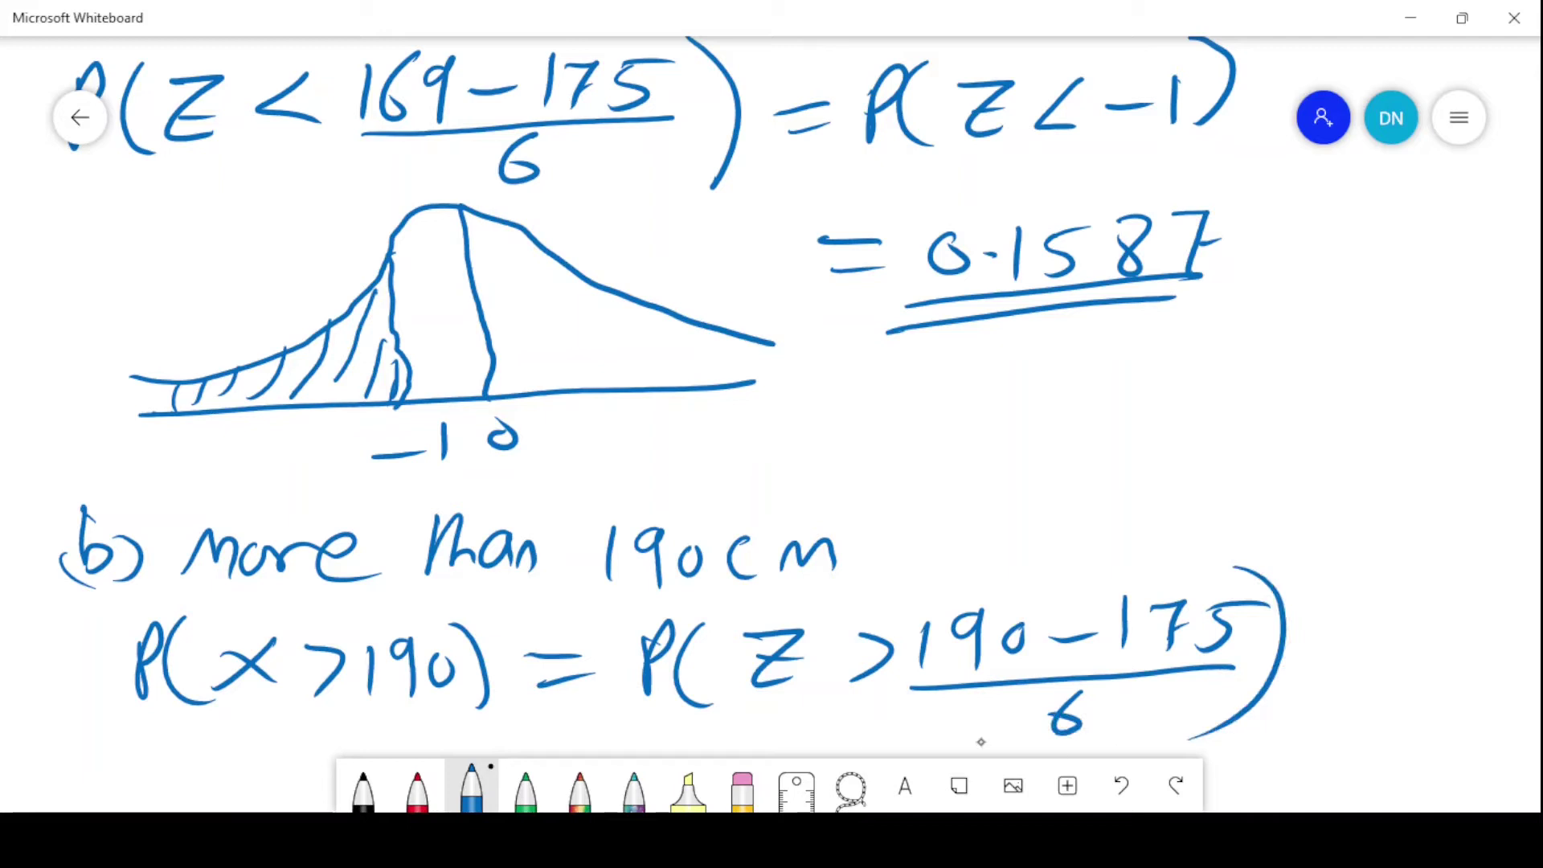
Step: Write the reminder Z = (x − μ)/σ at right, ring it in black, then return to blue
{"action": "mouse_move", "coordinate": [1019, 441]}
{"action": "left_mouse_down"}
{"action": "mouse_move", "coordinate": [1053, 436]}
{"action": "mouse_move", "coordinate": [1078, 486]}
{"action": "mouse_move", "coordinate": [1145, 470]}
{"action": "left_mouse_up"}
{"action": "mouse_move", "coordinate": [1214, 424]}
{"action": "left_mouse_down"}
{"action": "mouse_move", "coordinate": [1176, 470]}
{"action": "mouse_move", "coordinate": [1232, 463]}
{"action": "left_mouse_up"}
{"action": "mouse_move", "coordinate": [1250, 446]}
{"action": "left_mouse_down"}
{"action": "mouse_move", "coordinate": [1357, 408]}
{"action": "mouse_move", "coordinate": [1270, 466]}
{"action": "left_mouse_up"}
{"action": "left_click_drag", "start_coordinate": [1166, 487], "coordinate": [1389, 455]}
{"action": "left_click_drag", "start_coordinate": [1286, 484], "coordinate": [1270, 521]}
{"action": "left_click", "coordinate": [364, 787]}
{"action": "mouse_move", "coordinate": [1133, 356]}
{"action": "left_mouse_down"}
{"action": "mouse_move", "coordinate": [972, 469]}
{"action": "mouse_move", "coordinate": [1235, 535]}
{"action": "mouse_move", "coordinate": [1367, 337]}
{"action": "mouse_move", "coordinate": [1053, 360]}
{"action": "left_mouse_up"}
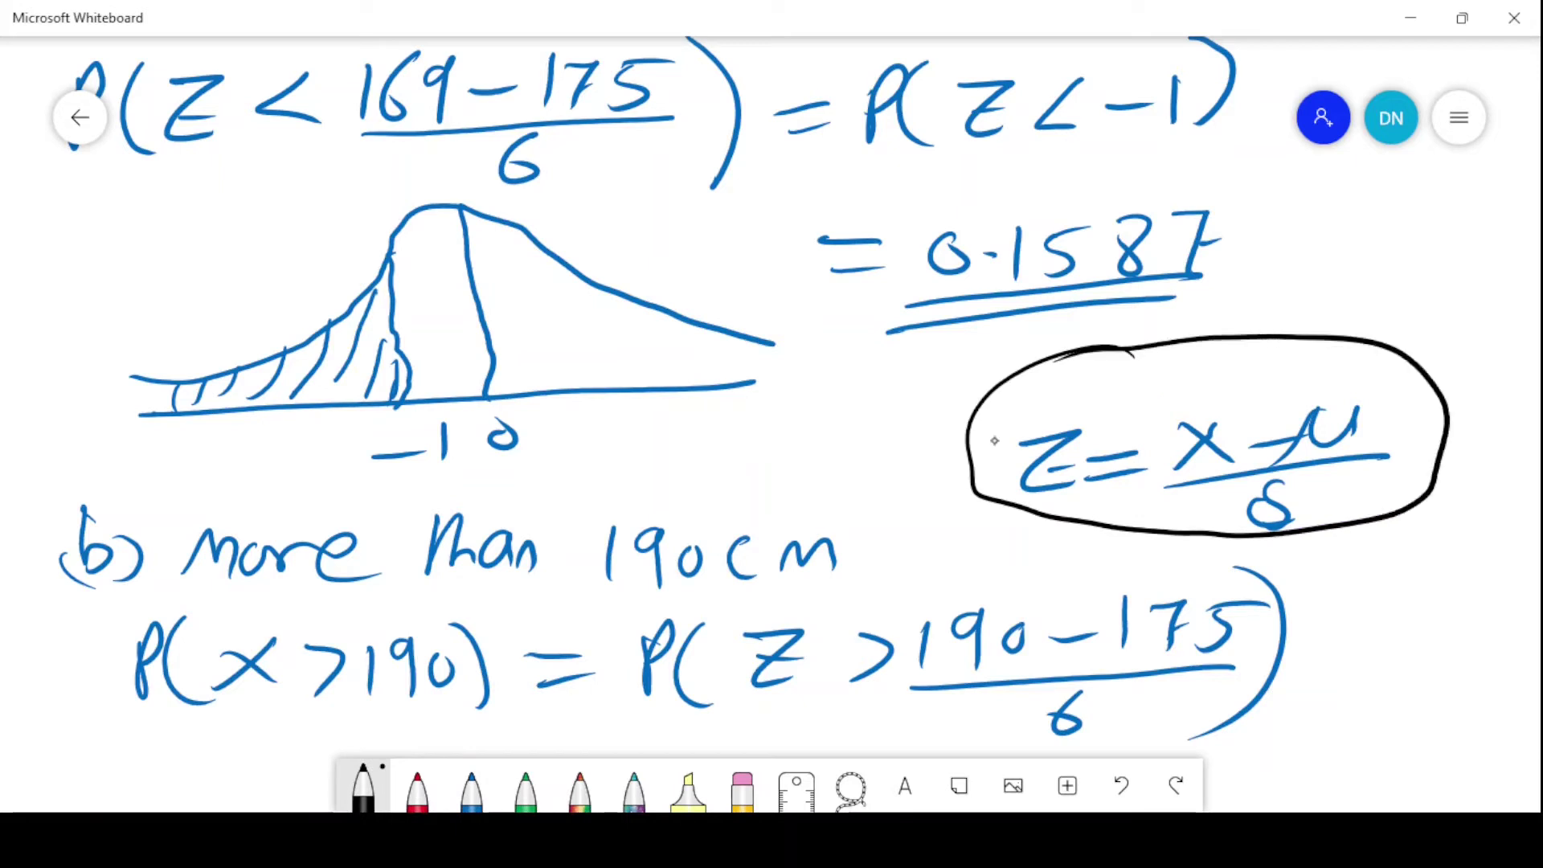
{"action": "left_click", "coordinate": [472, 788]}
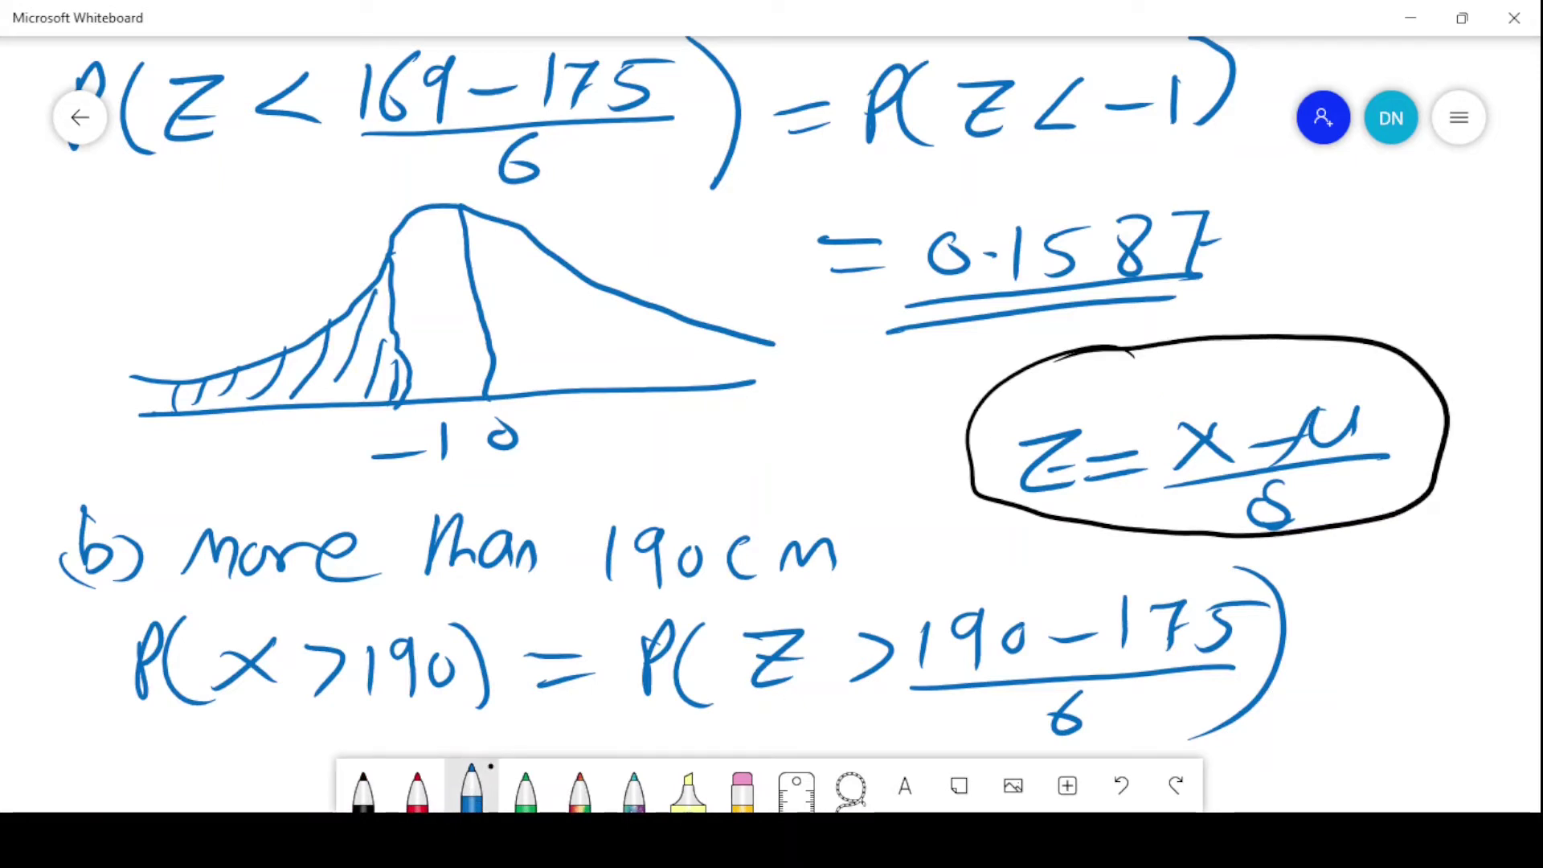
Step: Write = P(Z > 2.5) as the next line of part (b)
{"action": "scroll", "coordinate": [772, 402], "scroll_direction": "down", "scroll_amount": 5}
{"action": "left_click_drag", "start_coordinate": [159, 394], "coordinate": [213, 392]}
{"action": "left_click_drag", "start_coordinate": [159, 424], "coordinate": [217, 420]}
{"action": "left_click_drag", "start_coordinate": [285, 440], "coordinate": [281, 406]}
{"action": "left_click_drag", "start_coordinate": [368, 349], "coordinate": [370, 438]}
{"action": "left_click_drag", "start_coordinate": [409, 378], "coordinate": [450, 426]}
{"action": "left_click_drag", "start_coordinate": [492, 377], "coordinate": [493, 424]}
{"action": "left_click_drag", "start_coordinate": [581, 384], "coordinate": [582, 412]}
{"action": "left_click_drag", "start_coordinate": [692, 399], "coordinate": [666, 418]}
{"action": "left_click_drag", "start_coordinate": [682, 386], "coordinate": [700, 384]}
Step: Draw a bell curve marked 0 and 2.5 and hatch the tail beyond 2.5
{"action": "mouse_move", "coordinate": [700, 347]}
{"action": "left_mouse_down"}
{"action": "mouse_move", "coordinate": [749, 406]}
{"action": "mouse_move", "coordinate": [719, 442]}
{"action": "left_mouse_up"}
{"action": "left_click_drag", "start_coordinate": [800, 512], "coordinate": [1486, 486]}
{"action": "mouse_move", "coordinate": [843, 473]}
{"action": "left_mouse_down"}
{"action": "mouse_move", "coordinate": [984, 406]}
{"action": "mouse_move", "coordinate": [1045, 330]}
{"action": "mouse_move", "coordinate": [1174, 352]}
{"action": "mouse_move", "coordinate": [1428, 451]}
{"action": "mouse_move", "coordinate": [1487, 453]}
{"action": "left_mouse_up"}
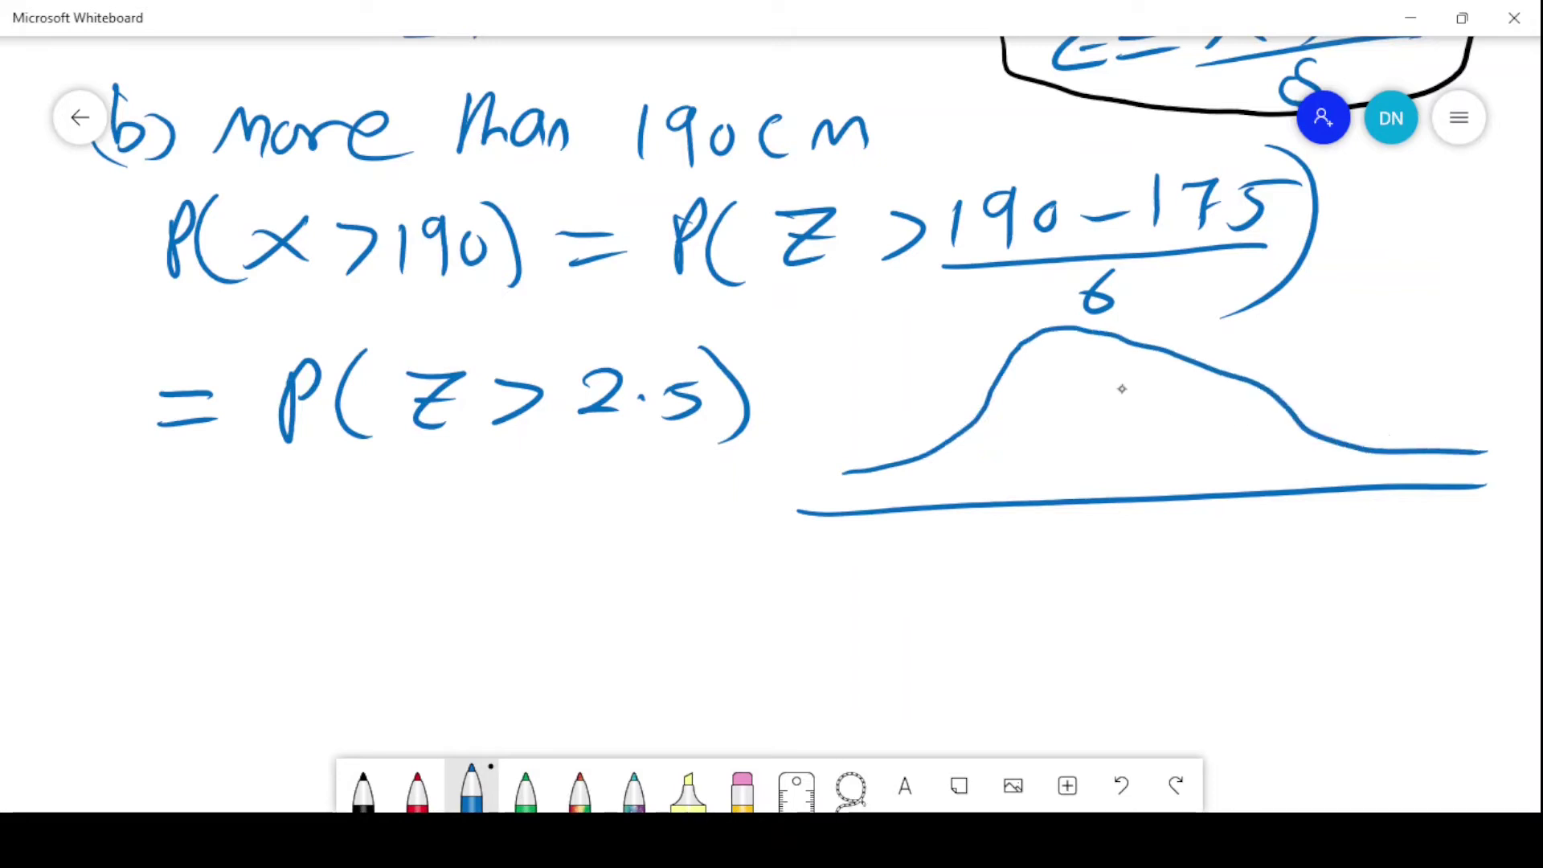
{"action": "left_click_drag", "start_coordinate": [1097, 334], "coordinate": [1111, 457]}
{"action": "left_click_drag", "start_coordinate": [1140, 527], "coordinate": [1124, 523]}
{"action": "mouse_move", "coordinate": [1264, 394]}
{"action": "left_mouse_down"}
{"action": "mouse_move", "coordinate": [1252, 562]}
{"action": "mouse_move", "coordinate": [1282, 565]}
{"action": "left_mouse_up"}
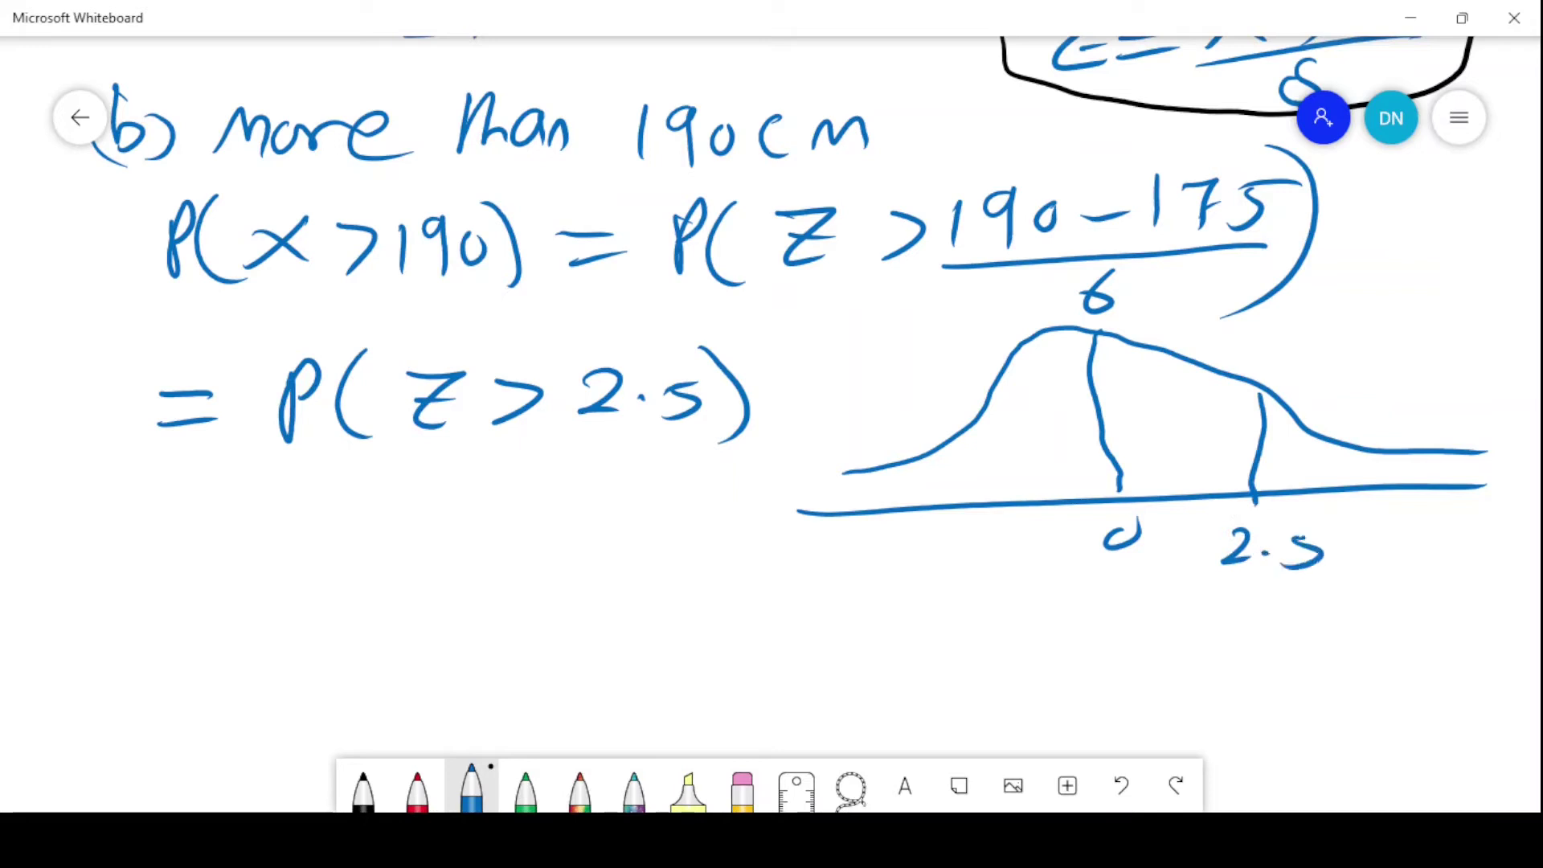
{"action": "left_click_drag", "start_coordinate": [1295, 419], "coordinate": [1248, 484]}
{"action": "left_click_drag", "start_coordinate": [1319, 443], "coordinate": [1297, 480]}
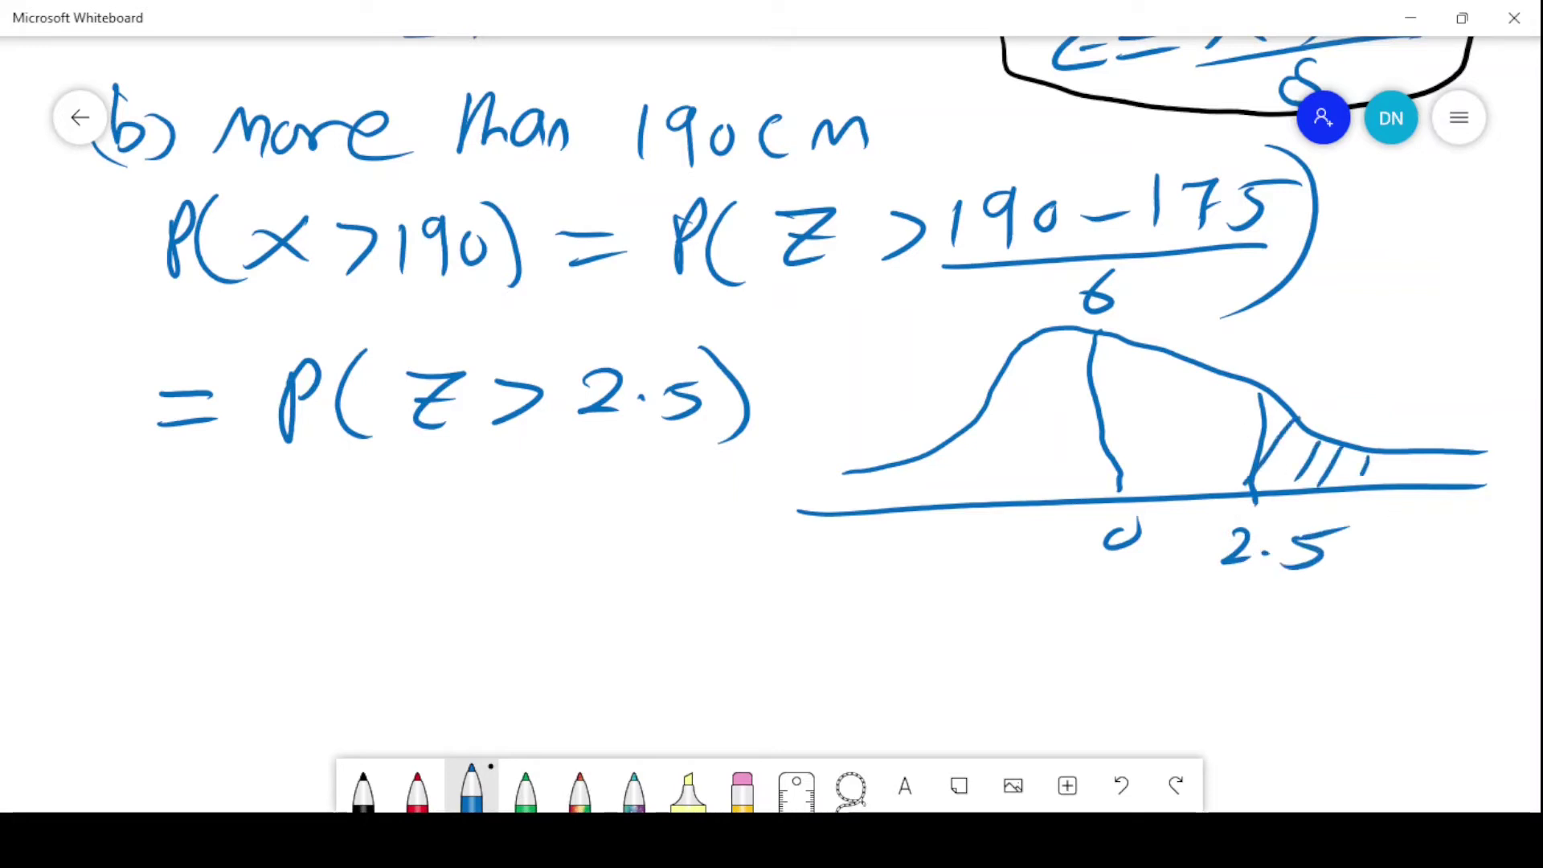
Step: Write the answer = 0.0062 and double underline it
{"action": "mouse_move", "coordinate": [223, 508]}
{"action": "left_mouse_down"}
{"action": "mouse_move", "coordinate": [265, 498]}
{"action": "mouse_move", "coordinate": [263, 523]}
{"action": "left_mouse_up"}
{"action": "mouse_move", "coordinate": [353, 500]}
{"action": "left_mouse_down"}
{"action": "mouse_move", "coordinate": [344, 511]}
{"action": "mouse_move", "coordinate": [439, 508]}
{"action": "left_mouse_up"}
{"action": "left_click", "coordinate": [385, 517]}
{"action": "left_click_drag", "start_coordinate": [486, 507], "coordinate": [482, 524]}
{"action": "mouse_move", "coordinate": [556, 481]}
{"action": "left_mouse_down"}
{"action": "mouse_move", "coordinate": [529, 527]}
{"action": "mouse_move", "coordinate": [551, 513]}
{"action": "left_mouse_up"}
{"action": "left_click_drag", "start_coordinate": [584, 492], "coordinate": [612, 500]}
{"action": "left_click_drag", "start_coordinate": [265, 566], "coordinate": [689, 549]}
{"action": "left_click_drag", "start_coordinate": [291, 588], "coordinate": [592, 574]}
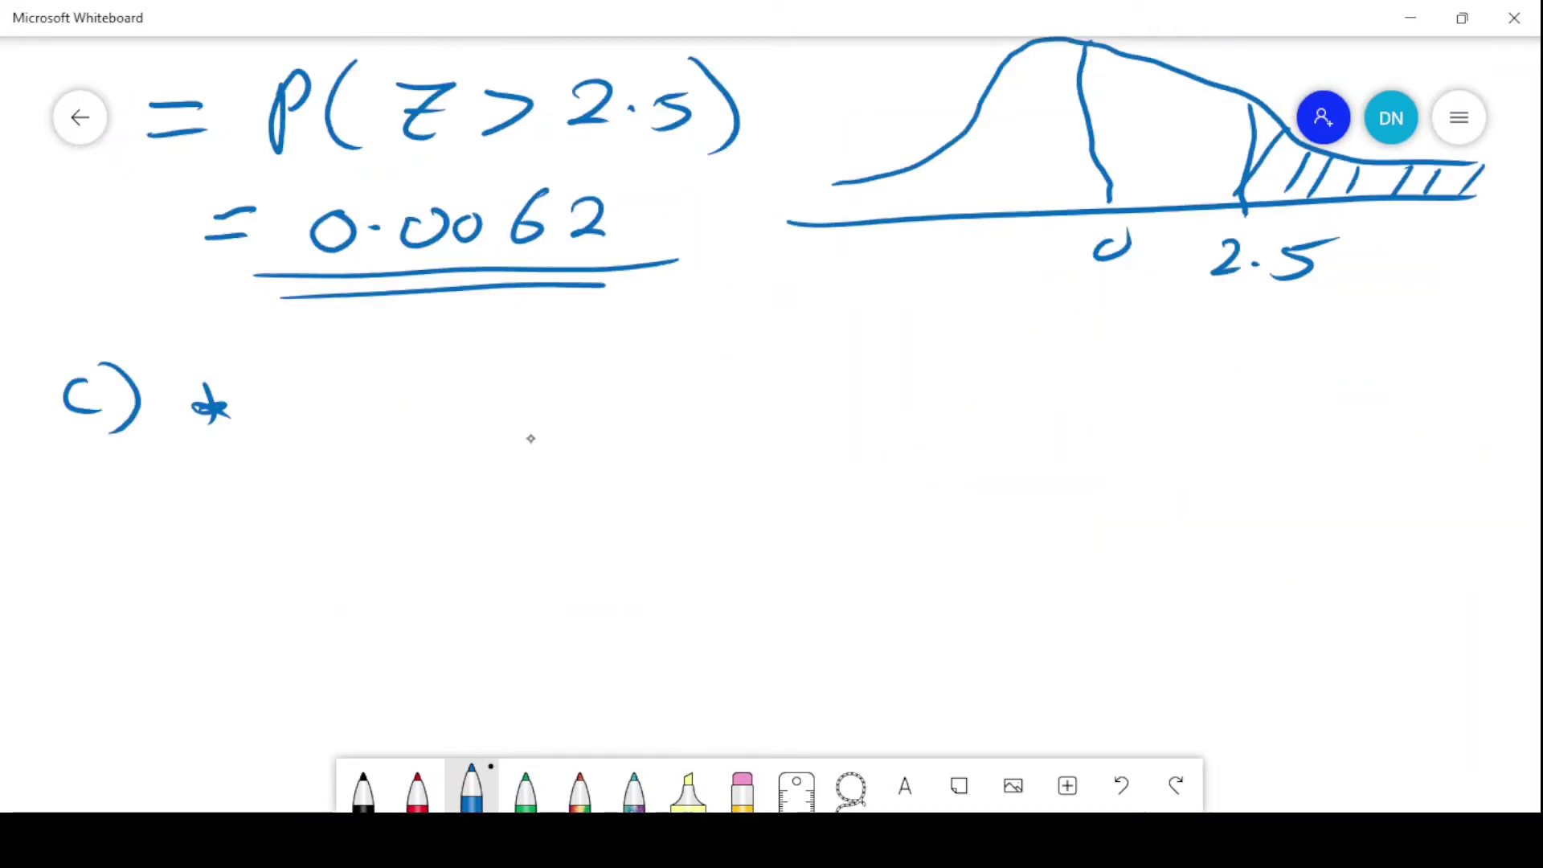
Step: Write 175 and draw arrows left and right beneath it, each labelled 6cm
{"action": "mouse_move", "coordinate": [598, 389]}
{"action": "left_mouse_down"}
{"action": "mouse_move", "coordinate": [601, 433]}
{"action": "mouse_move", "coordinate": [679, 434]}
{"action": "left_mouse_up"}
{"action": "left_click_drag", "start_coordinate": [680, 389], "coordinate": [707, 389]}
{"action": "left_click_drag", "start_coordinate": [636, 459], "coordinate": [641, 485]}
{"action": "mouse_move", "coordinate": [643, 466]}
{"action": "left_mouse_down"}
{"action": "mouse_move", "coordinate": [930, 455]}
{"action": "mouse_move", "coordinate": [894, 475]}
{"action": "left_mouse_up"}
{"action": "mouse_move", "coordinate": [778, 476]}
{"action": "left_mouse_down"}
{"action": "mouse_move", "coordinate": [770, 512]}
{"action": "mouse_move", "coordinate": [778, 496]}
{"action": "left_mouse_up"}
{"action": "left_click_drag", "start_coordinate": [788, 492], "coordinate": [829, 485]}
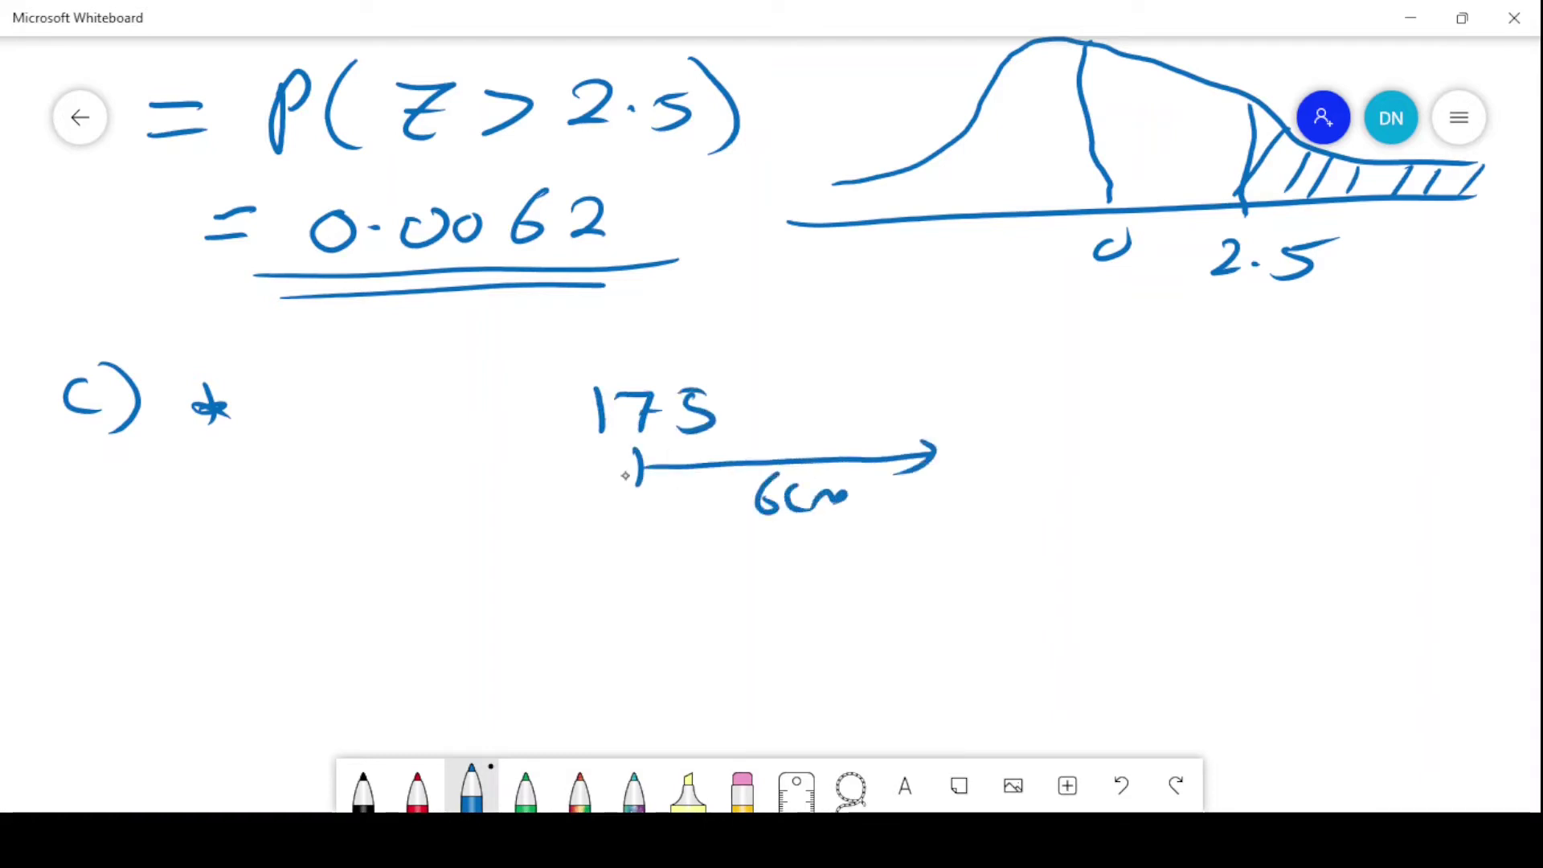
{"action": "left_click_drag", "start_coordinate": [635, 468], "coordinate": [379, 482]}
{"action": "left_click_drag", "start_coordinate": [396, 464], "coordinate": [416, 495]}
{"action": "mouse_move", "coordinate": [487, 486]}
{"action": "left_mouse_down"}
{"action": "mouse_move", "coordinate": [472, 524]}
{"action": "mouse_move", "coordinate": [515, 526]}
{"action": "left_mouse_up"}
{"action": "left_click_drag", "start_coordinate": [533, 521], "coordinate": [544, 505]}
Step: Label the arrow ends 169cm and 181cm
{"action": "left_click_drag", "start_coordinate": [348, 410], "coordinate": [344, 447]}
{"action": "mouse_move", "coordinate": [398, 390]}
{"action": "left_mouse_down"}
{"action": "mouse_move", "coordinate": [384, 438]}
{"action": "mouse_move", "coordinate": [413, 402]}
{"action": "left_mouse_up"}
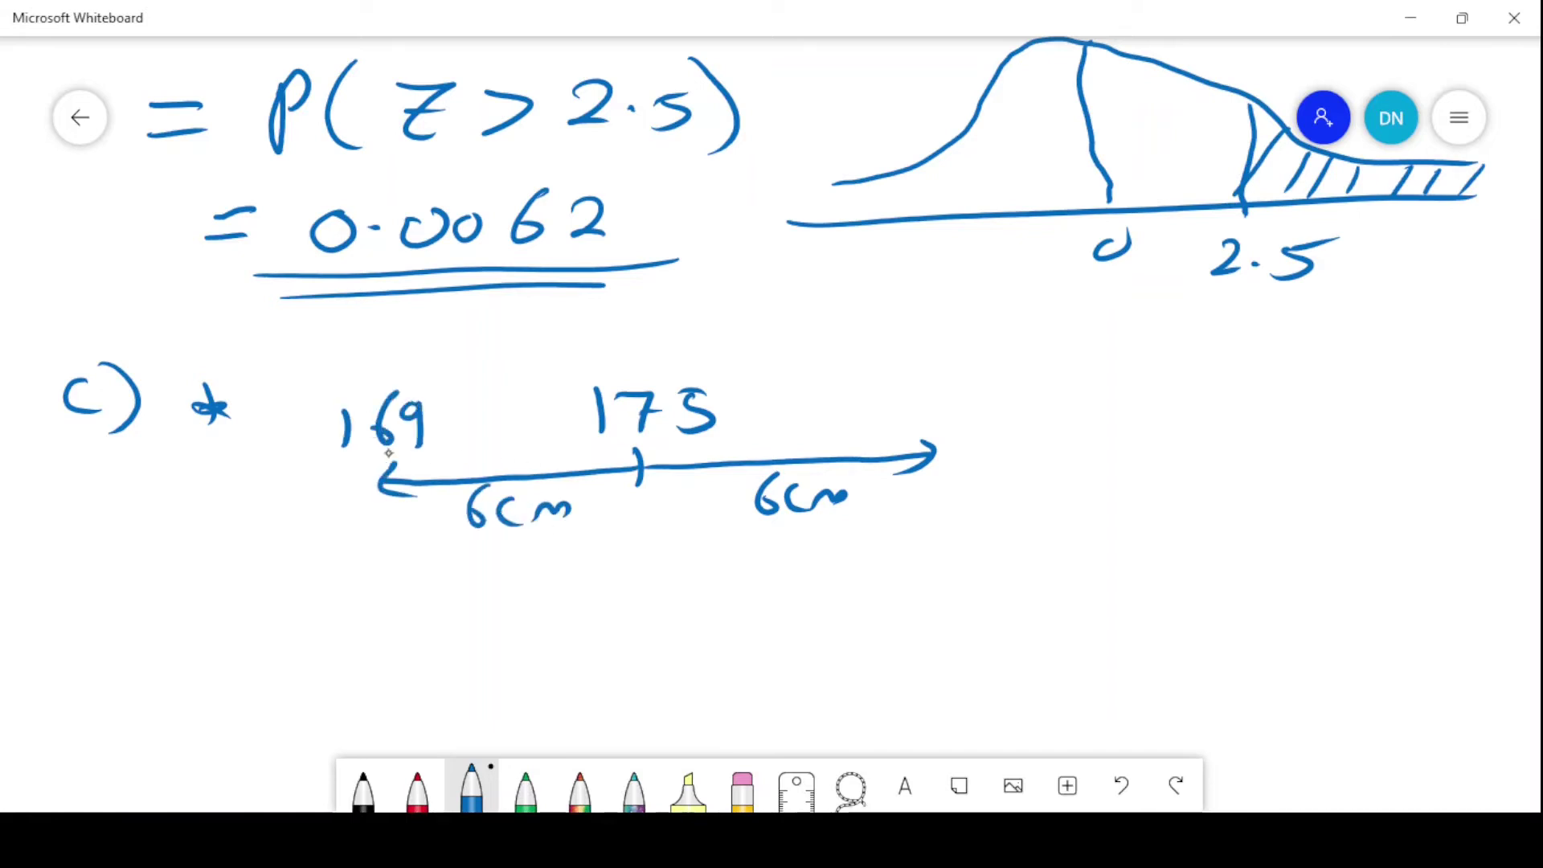
{"action": "left_click_drag", "start_coordinate": [934, 405], "coordinate": [933, 419]}
{"action": "mouse_move", "coordinate": [967, 385]}
{"action": "left_mouse_down"}
{"action": "mouse_move", "coordinate": [1022, 385]}
{"action": "mouse_move", "coordinate": [1020, 418]}
{"action": "left_mouse_up"}
{"action": "left_click_drag", "start_coordinate": [1035, 412], "coordinate": [1066, 407]}
{"action": "left_click_drag", "start_coordinate": [453, 407], "coordinate": [450, 434]}
{"action": "left_click_drag", "start_coordinate": [462, 433], "coordinate": [509, 424]}
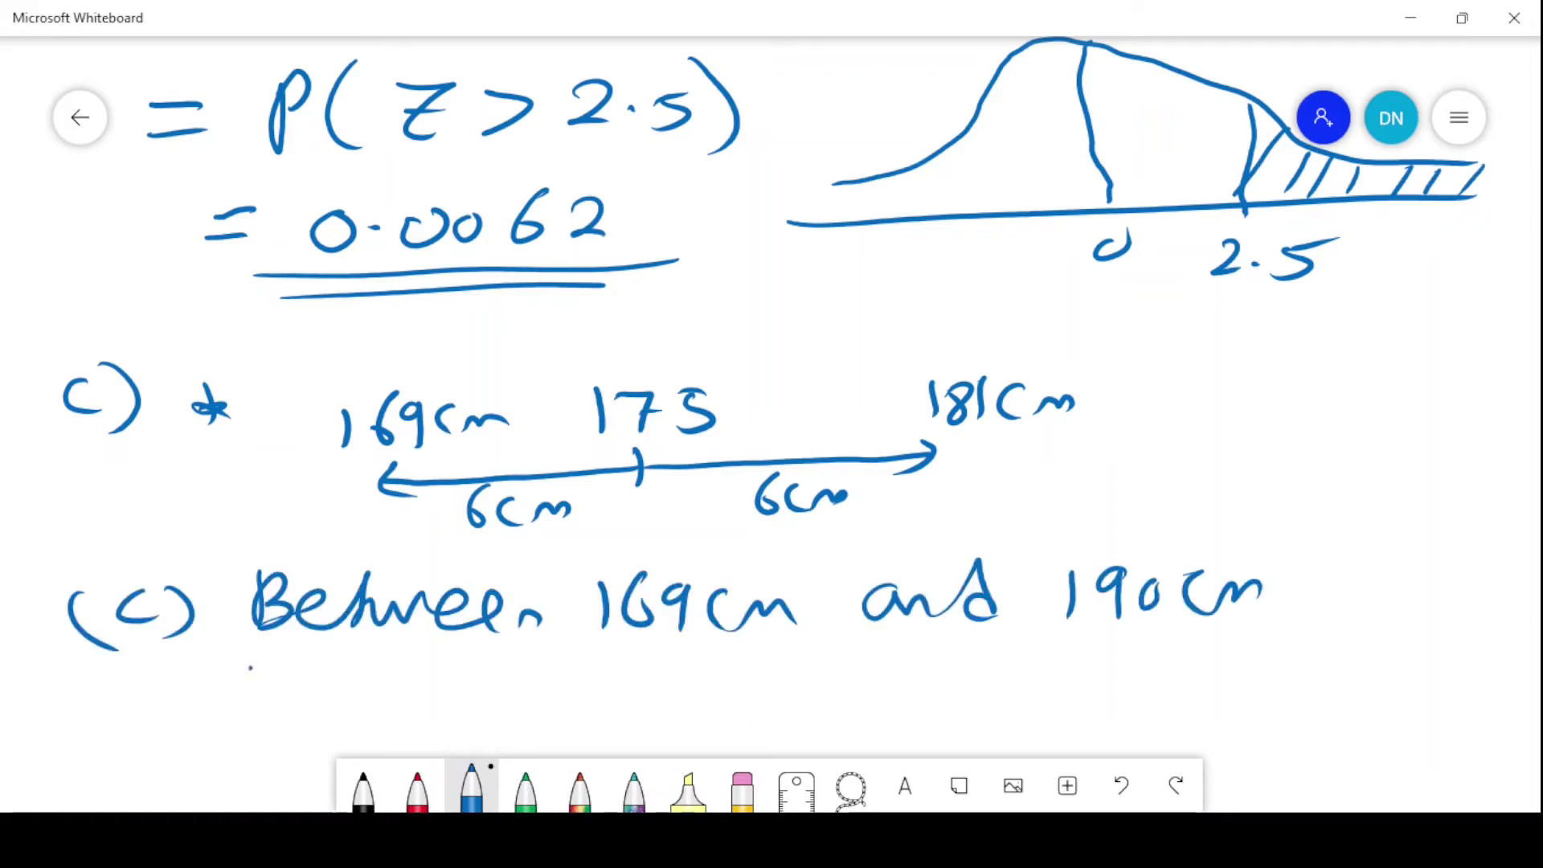
Step: Begin part (c) by writing P(169 < x < 190
{"action": "left_click_drag", "start_coordinate": [251, 668], "coordinate": [254, 725]}
{"action": "mouse_move", "coordinate": [252, 669]}
{"action": "left_mouse_down"}
{"action": "mouse_move", "coordinate": [253, 723]}
{"action": "mouse_move", "coordinate": [255, 697]}
{"action": "mouse_move", "coordinate": [378, 715]}
{"action": "left_mouse_up"}
{"action": "left_click_drag", "start_coordinate": [428, 663], "coordinate": [411, 698]}
{"action": "left_click_drag", "start_coordinate": [467, 673], "coordinate": [464, 728]}
{"action": "left_click_drag", "start_coordinate": [548, 672], "coordinate": [562, 714]}
{"action": "mouse_move", "coordinate": [639, 678]}
{"action": "left_mouse_down"}
{"action": "mouse_move", "coordinate": [582, 706]}
{"action": "mouse_move", "coordinate": [640, 715]}
{"action": "left_mouse_up"}
{"action": "mouse_move", "coordinate": [727, 679]}
{"action": "left_mouse_down"}
{"action": "mouse_move", "coordinate": [681, 711]}
{"action": "mouse_move", "coordinate": [733, 715]}
{"action": "left_mouse_up"}
{"action": "left_click_drag", "start_coordinate": [765, 677], "coordinate": [762, 717]}
{"action": "mouse_move", "coordinate": [816, 671]}
{"action": "left_mouse_down"}
{"action": "mouse_move", "coordinate": [805, 711]}
{"action": "mouse_move", "coordinate": [862, 680]}
{"action": "mouse_move", "coordinate": [882, 725]}
{"action": "left_mouse_up"}
Step: Write the lower standardised bound (169 − 175)/6 for part (c)
{"action": "scroll", "coordinate": [114, 348], "scroll_direction": "down", "scroll_amount": 5}
{"action": "mouse_move", "coordinate": [85, 359]}
{"action": "left_mouse_down"}
{"action": "mouse_move", "coordinate": [84, 419]}
{"action": "mouse_move", "coordinate": [87, 392]}
{"action": "left_mouse_up"}
{"action": "mouse_move", "coordinate": [147, 339]}
{"action": "left_mouse_down"}
{"action": "mouse_move", "coordinate": [129, 420]}
{"action": "mouse_move", "coordinate": [177, 430]}
{"action": "left_mouse_up"}
{"action": "left_click_drag", "start_coordinate": [214, 346], "coordinate": [202, 406]}
{"action": "left_click_drag", "start_coordinate": [259, 342], "coordinate": [232, 380]}
{"action": "mouse_move", "coordinate": [281, 364]}
{"action": "left_mouse_down"}
{"action": "mouse_move", "coordinate": [264, 374]}
{"action": "mouse_move", "coordinate": [280, 404]}
{"action": "left_mouse_up"}
{"action": "mouse_move", "coordinate": [306, 378]}
{"action": "left_mouse_down"}
{"action": "mouse_move", "coordinate": [374, 377]}
{"action": "mouse_move", "coordinate": [392, 363]}
{"action": "mouse_move", "coordinate": [390, 394]}
{"action": "left_mouse_up"}
{"action": "mouse_move", "coordinate": [400, 349]}
{"action": "left_mouse_down"}
{"action": "mouse_move", "coordinate": [412, 394]}
{"action": "mouse_move", "coordinate": [445, 392]}
{"action": "mouse_move", "coordinate": [505, 351]}
{"action": "left_mouse_up"}
{"action": "left_click_drag", "start_coordinate": [195, 413], "coordinate": [497, 406]}
{"action": "left_click_drag", "start_coordinate": [368, 414], "coordinate": [348, 440]}
Step: Add < Z < (190 − 175)/6 and close the bracket
{"action": "left_click_drag", "start_coordinate": [603, 366], "coordinate": [614, 415]}
{"action": "left_click_drag", "start_coordinate": [642, 375], "coordinate": [694, 412]}
{"action": "left_click_drag", "start_coordinate": [789, 363], "coordinate": [791, 409]}
{"action": "left_click_drag", "start_coordinate": [875, 349], "coordinate": [869, 402]}
{"action": "mouse_move", "coordinate": [916, 354]}
{"action": "left_mouse_down"}
{"action": "mouse_move", "coordinate": [894, 368]}
{"action": "mouse_move", "coordinate": [912, 406]}
{"action": "left_mouse_up"}
{"action": "mouse_move", "coordinate": [957, 368]}
{"action": "left_mouse_down"}
{"action": "mouse_move", "coordinate": [938, 386]}
{"action": "mouse_move", "coordinate": [960, 372]}
{"action": "left_mouse_up"}
{"action": "mouse_move", "coordinate": [1001, 379]}
{"action": "left_mouse_down"}
{"action": "mouse_move", "coordinate": [1048, 376]}
{"action": "mouse_move", "coordinate": [1053, 394]}
{"action": "left_mouse_up"}
{"action": "mouse_move", "coordinate": [1080, 354]}
{"action": "left_mouse_down"}
{"action": "mouse_move", "coordinate": [1112, 351]}
{"action": "mouse_move", "coordinate": [1087, 396]}
{"action": "left_mouse_up"}
{"action": "mouse_move", "coordinate": [1129, 351]}
{"action": "left_mouse_down"}
{"action": "mouse_move", "coordinate": [1090, 394]}
{"action": "mouse_move", "coordinate": [1151, 376]}
{"action": "mouse_move", "coordinate": [1116, 394]}
{"action": "left_mouse_up"}
{"action": "left_click_drag", "start_coordinate": [1126, 353], "coordinate": [1175, 351]}
{"action": "left_click_drag", "start_coordinate": [882, 415], "coordinate": [1165, 405]}
{"action": "left_click_drag", "start_coordinate": [1060, 426], "coordinate": [1031, 454]}
{"action": "left_click_drag", "start_coordinate": [1169, 310], "coordinate": [1189, 435]}
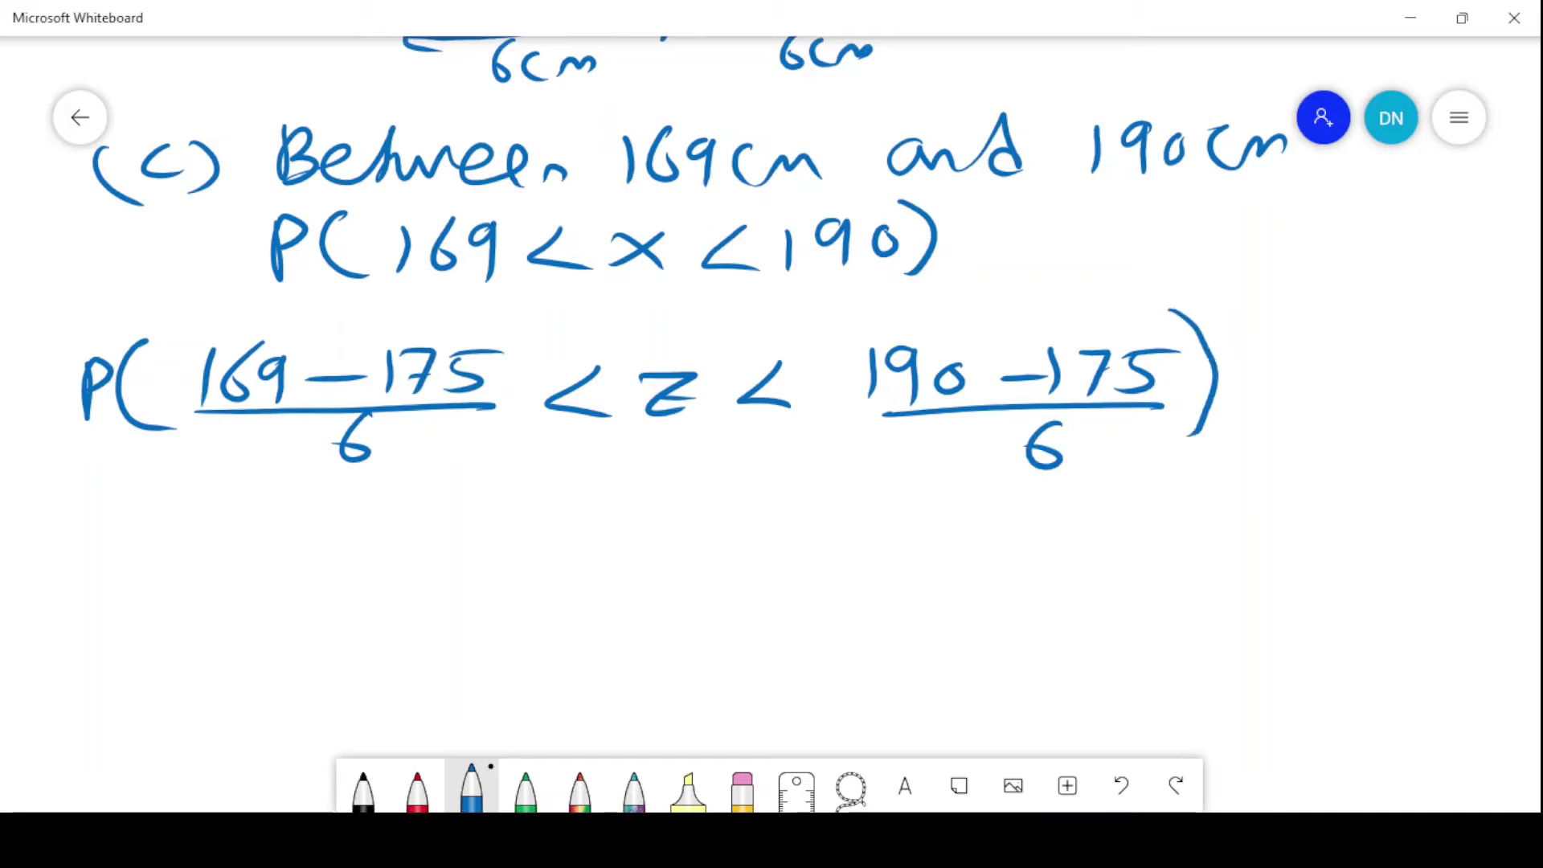
Step: Simplify on the next line to = P(−1 < Z < 2.5)
{"action": "left_click_drag", "start_coordinate": [99, 530], "coordinate": [133, 533]}
{"action": "left_click_drag", "start_coordinate": [101, 560], "coordinate": [193, 579]}
{"action": "left_click_drag", "start_coordinate": [209, 523], "coordinate": [210, 551]}
{"action": "mouse_move", "coordinate": [283, 494]}
{"action": "left_mouse_down"}
{"action": "mouse_move", "coordinate": [290, 586]}
{"action": "mouse_move", "coordinate": [369, 547]}
{"action": "left_mouse_up"}
{"action": "left_click_drag", "start_coordinate": [390, 522], "coordinate": [394, 569]}
{"action": "mouse_move", "coordinate": [485, 514]}
{"action": "left_mouse_down"}
{"action": "mouse_move", "coordinate": [485, 561]}
{"action": "mouse_move", "coordinate": [577, 552]}
{"action": "left_mouse_up"}
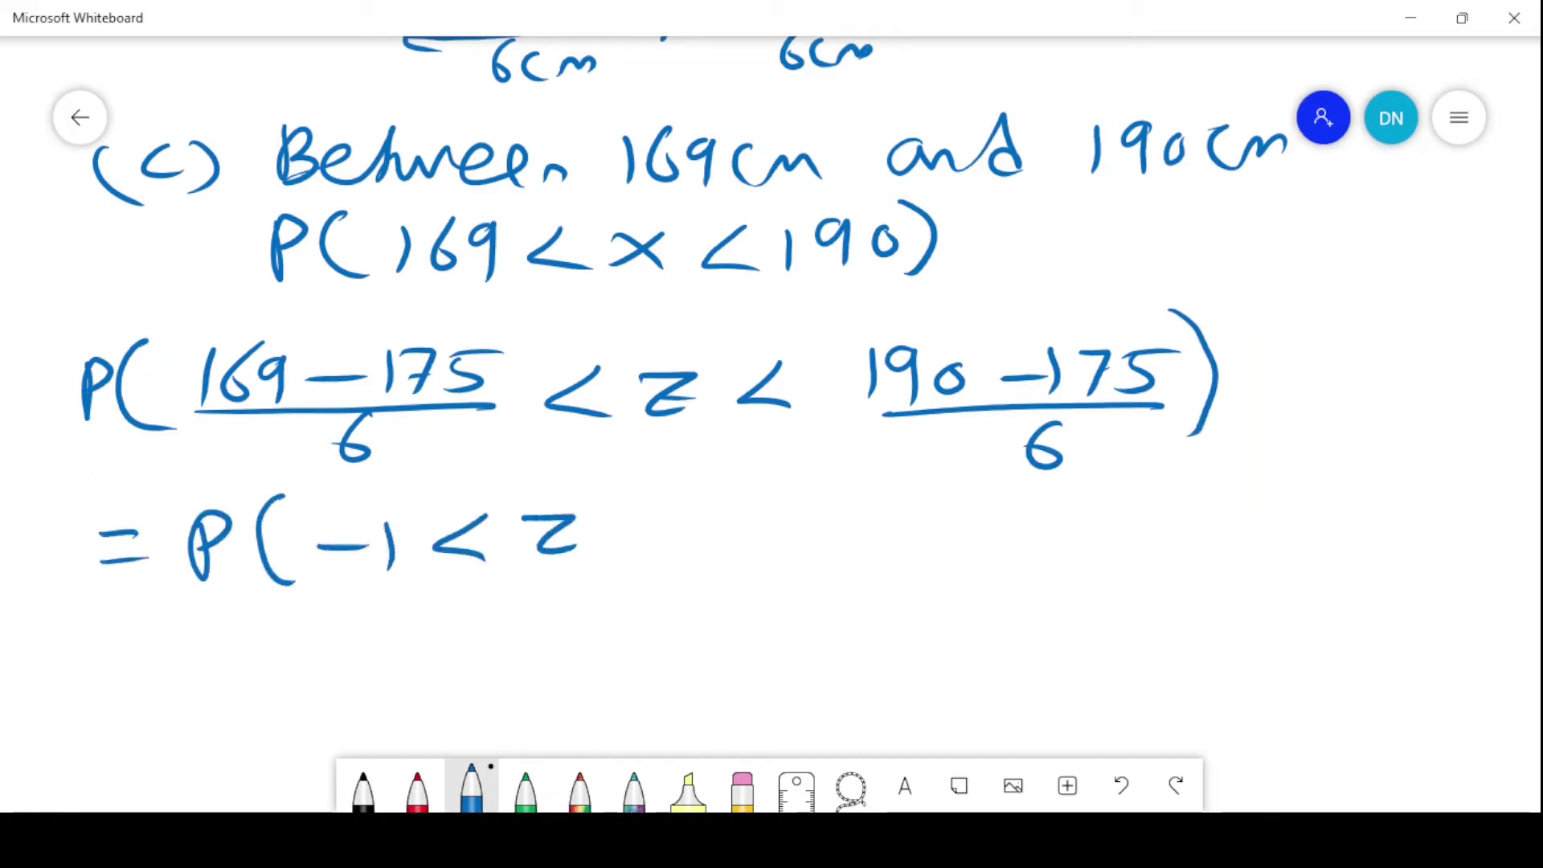
{"action": "mouse_move", "coordinate": [696, 519]}
{"action": "left_mouse_down"}
{"action": "mouse_move", "coordinate": [696, 550]}
{"action": "mouse_move", "coordinate": [761, 515]}
{"action": "mouse_move", "coordinate": [774, 535]}
{"action": "mouse_move", "coordinate": [801, 524]}
{"action": "mouse_move", "coordinate": [792, 543]}
{"action": "mouse_move", "coordinate": [834, 516]}
{"action": "left_mouse_up"}
{"action": "left_click", "coordinate": [777, 537]}
{"action": "left_click_drag", "start_coordinate": [838, 485], "coordinate": [833, 565]}
Step: Draw a bell curve with the axis marked 0, 2.5 and −1
{"action": "left_click_drag", "start_coordinate": [894, 678], "coordinate": [1473, 657]}
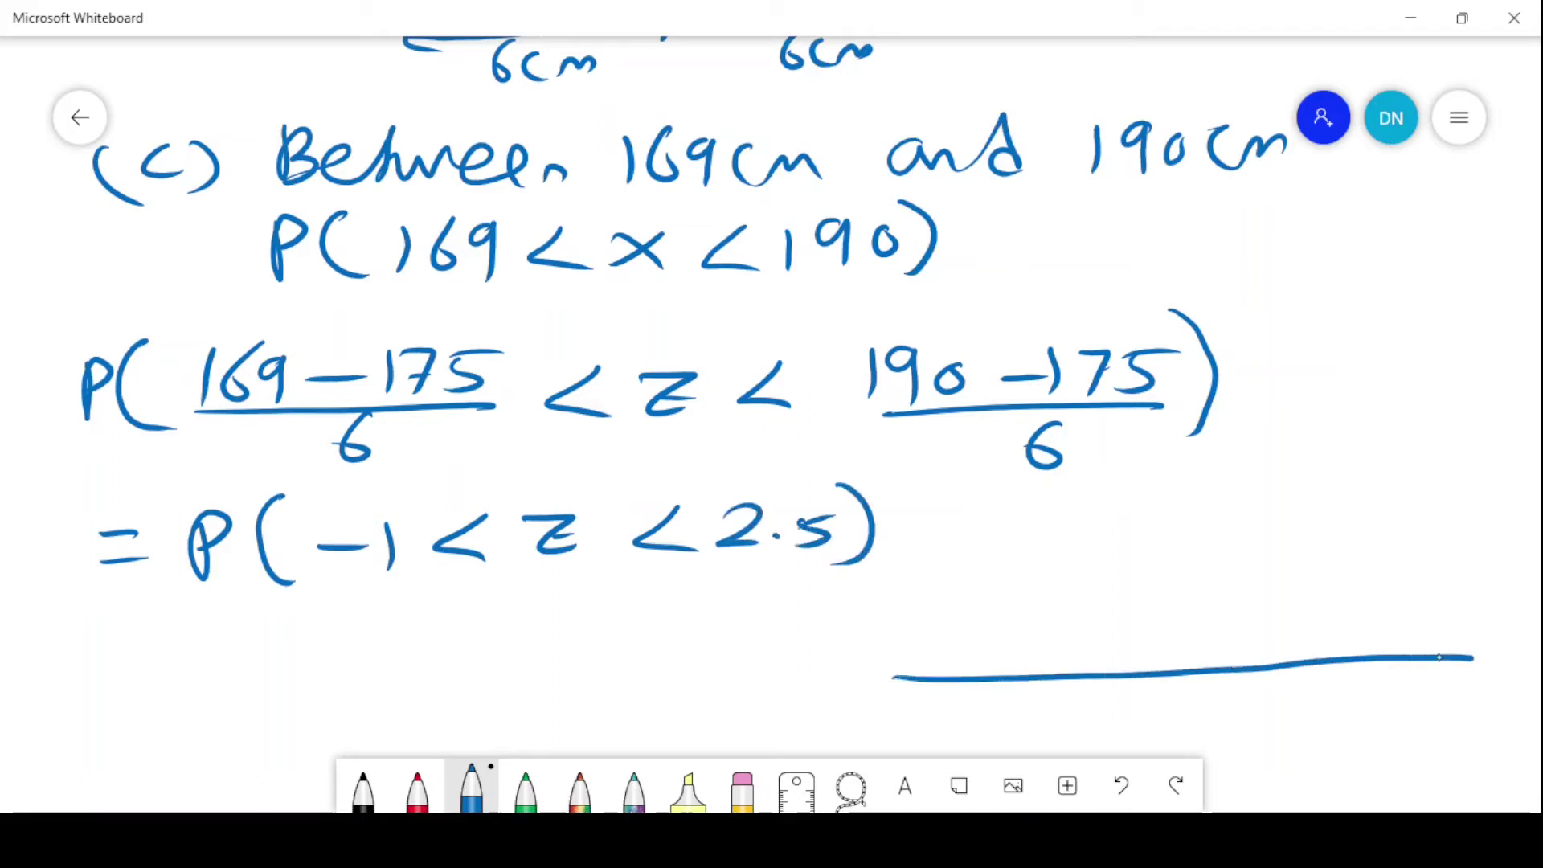
{"action": "mouse_move", "coordinate": [935, 637]}
{"action": "left_mouse_down"}
{"action": "mouse_move", "coordinate": [1058, 597]}
{"action": "mouse_move", "coordinate": [1135, 502]}
{"action": "mouse_move", "coordinate": [1255, 499]}
{"action": "mouse_move", "coordinate": [1479, 597]}
{"action": "left_mouse_up"}
{"action": "left_click_drag", "start_coordinate": [1199, 490], "coordinate": [1222, 661]}
{"action": "left_click_drag", "start_coordinate": [1255, 691], "coordinate": [1238, 690]}
{"action": "left_click_drag", "start_coordinate": [1380, 568], "coordinate": [1386, 654]}
{"action": "mouse_move", "coordinate": [1360, 680]}
{"action": "left_mouse_down"}
{"action": "mouse_move", "coordinate": [1373, 671]}
{"action": "mouse_move", "coordinate": [1386, 709]}
{"action": "mouse_move", "coordinate": [1405, 712]}
{"action": "left_mouse_up"}
{"action": "left_click", "coordinate": [1384, 701]}
{"action": "left_click_drag", "start_coordinate": [1414, 677], "coordinate": [1441, 674]}
{"action": "left_click_drag", "start_coordinate": [1075, 584], "coordinate": [1083, 677]}
{"action": "left_click_drag", "start_coordinate": [1050, 709], "coordinate": [1090, 704]}
{"action": "left_click_drag", "start_coordinate": [1113, 690], "coordinate": [1110, 715]}
Step: Hatch the area under the curve between −1 and 2.5
{"action": "mouse_move", "coordinate": [1070, 593]}
{"action": "left_mouse_down"}
{"action": "mouse_move", "coordinate": [1255, 498]}
{"action": "mouse_move", "coordinate": [1299, 522]}
{"action": "left_mouse_up"}
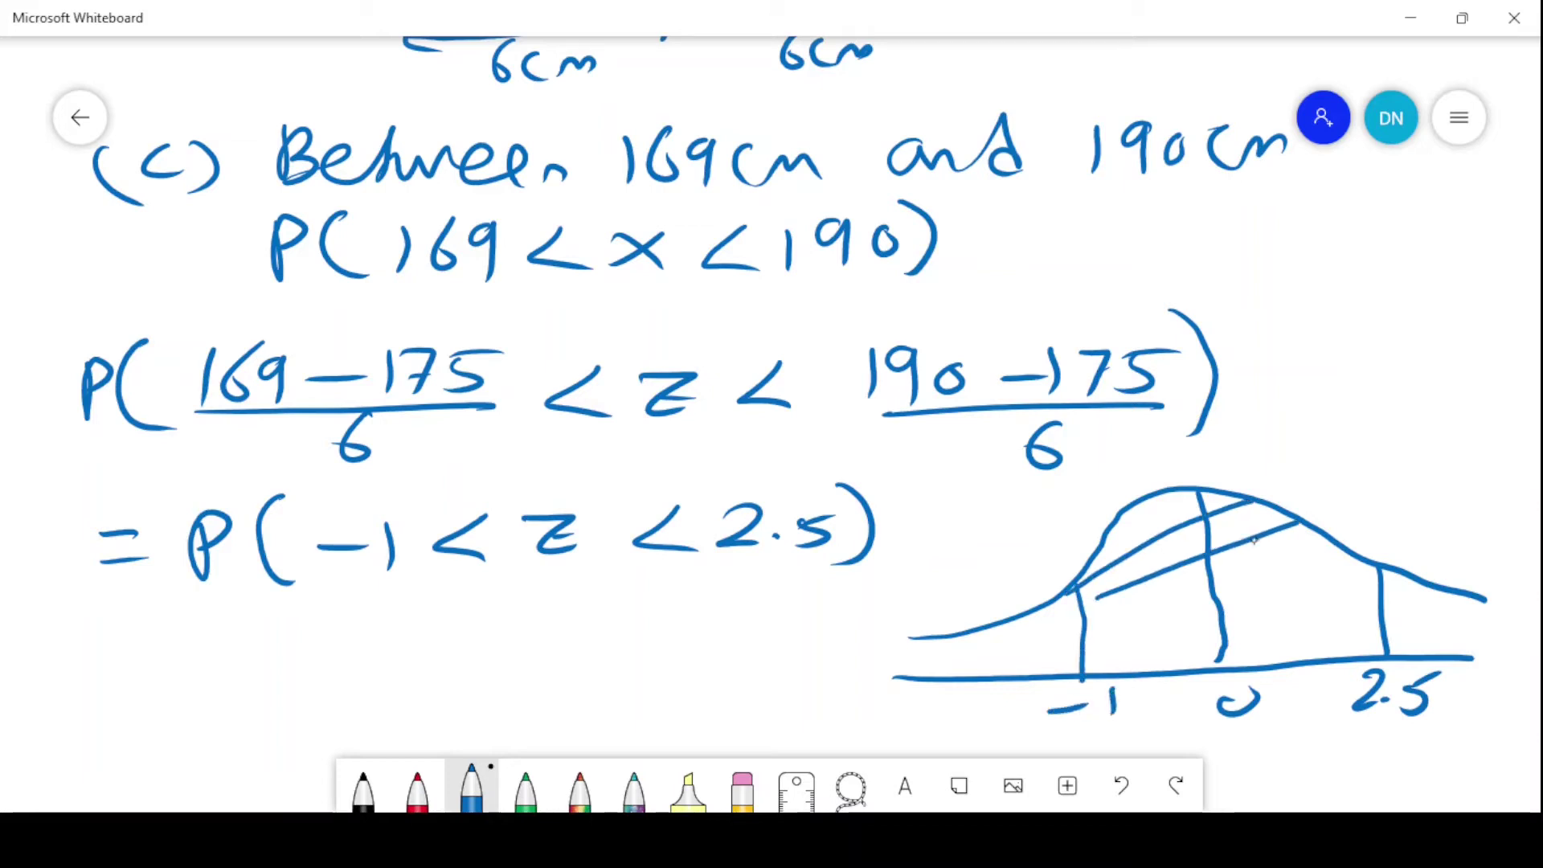
{"action": "left_click_drag", "start_coordinate": [1076, 621], "coordinate": [1327, 569]}
{"action": "left_click_drag", "start_coordinate": [1084, 650], "coordinate": [1357, 601]}
{"action": "left_click_drag", "start_coordinate": [1103, 670], "coordinate": [1352, 630]}
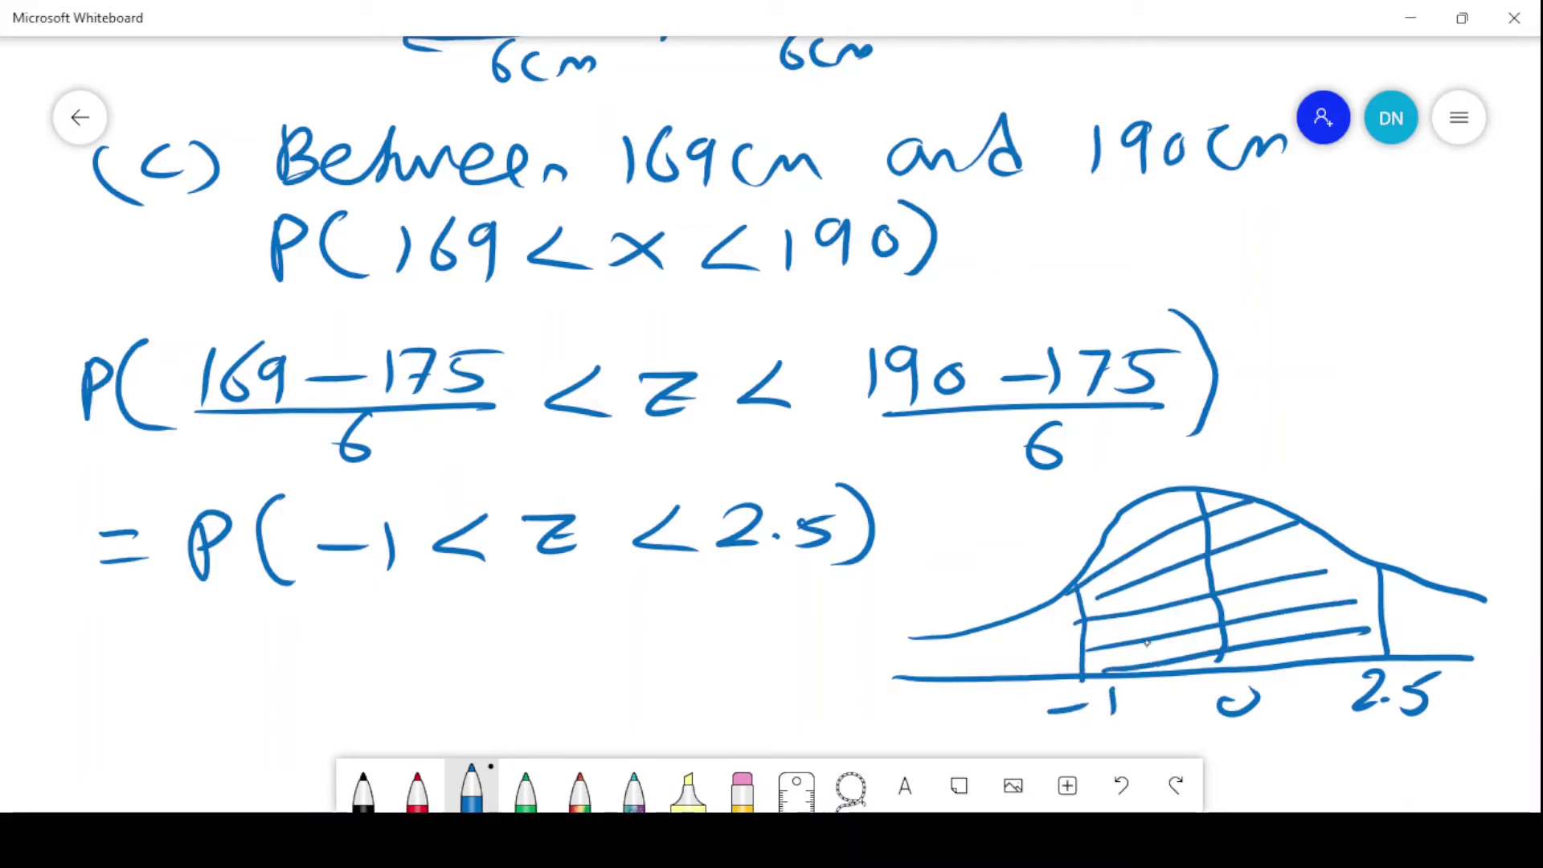
Step: Write the answer = 0.8351 and underline it twice
{"action": "left_click_drag", "start_coordinate": [256, 636], "coordinate": [305, 633]}
{"action": "left_click_drag", "start_coordinate": [289, 656], "coordinate": [492, 634]}
{"action": "left_click", "coordinate": [452, 643]}
{"action": "mouse_move", "coordinate": [521, 625]}
{"action": "left_mouse_down"}
{"action": "mouse_move", "coordinate": [561, 617]}
{"action": "mouse_move", "coordinate": [523, 663]}
{"action": "left_mouse_up"}
{"action": "mouse_move", "coordinate": [594, 621]}
{"action": "left_mouse_down"}
{"action": "mouse_move", "coordinate": [613, 639]}
{"action": "mouse_move", "coordinate": [567, 659]}
{"action": "left_mouse_up"}
{"action": "left_click_drag", "start_coordinate": [591, 618], "coordinate": [674, 614]}
{"action": "mouse_move", "coordinate": [358, 703]}
{"action": "left_mouse_down"}
{"action": "mouse_move", "coordinate": [668, 677]}
{"action": "mouse_move", "coordinate": [636, 692]}
{"action": "left_mouse_up"}
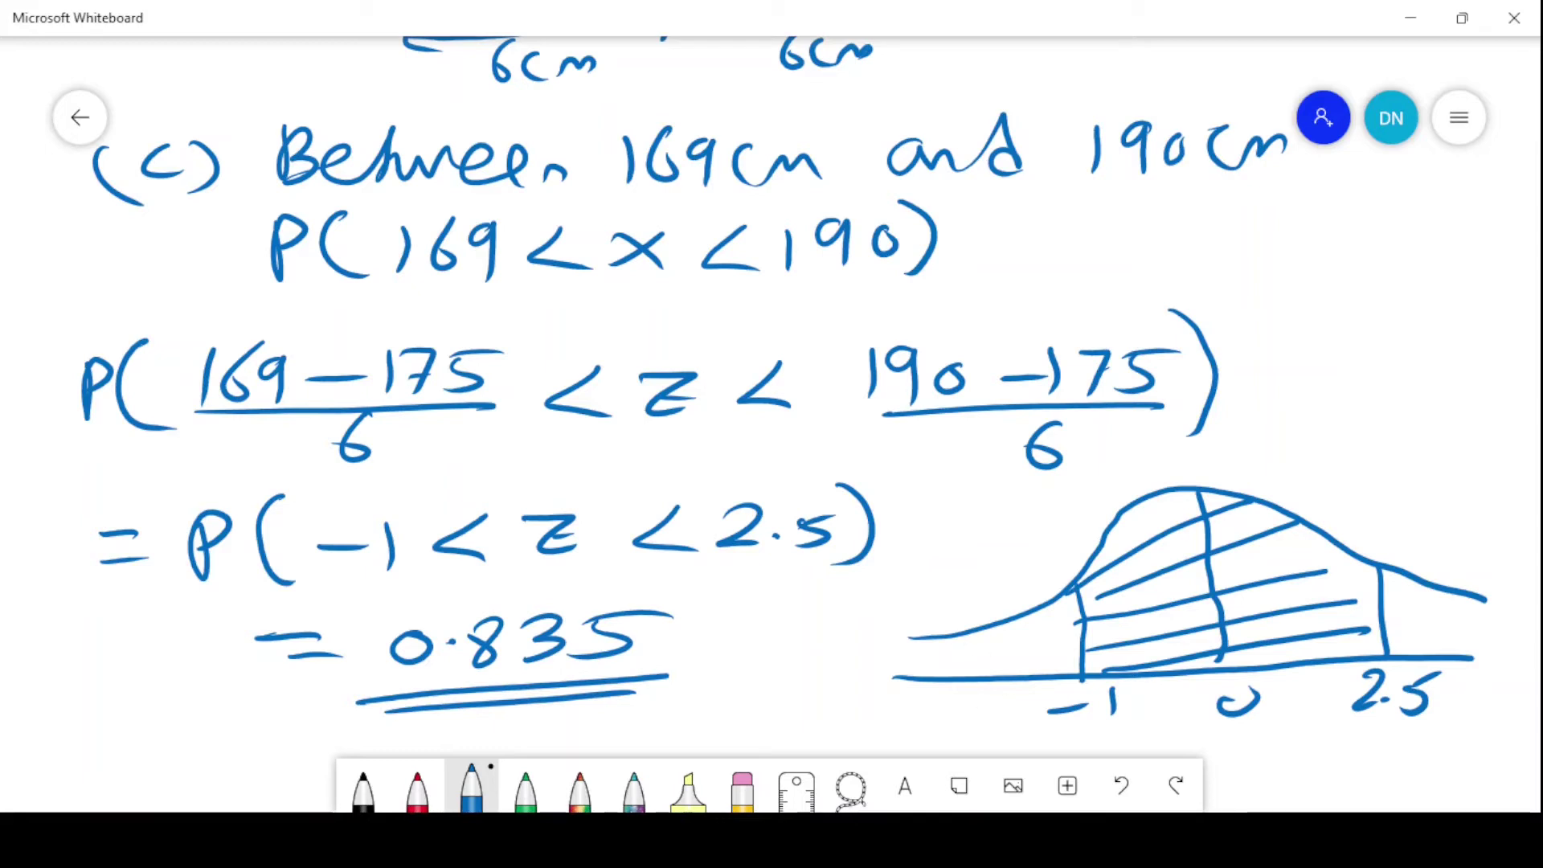
{"action": "left_click_drag", "start_coordinate": [698, 615], "coordinate": [701, 657]}
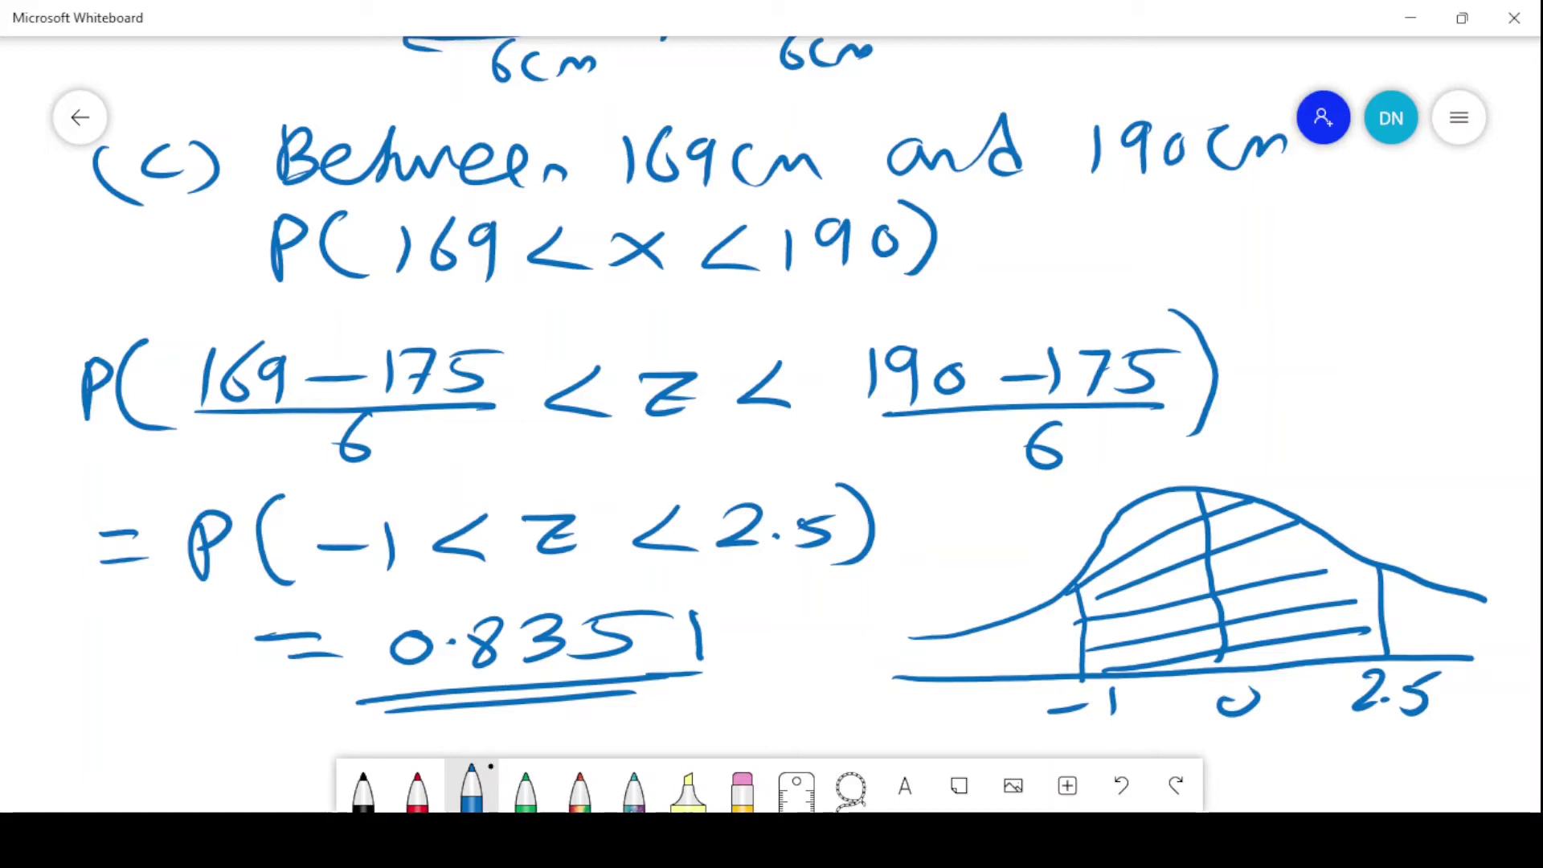
Step: In red ink, bracket Z~N(0,1) and label it 'Standard Normal dist'
{"action": "scroll", "coordinate": [772, 402], "scroll_direction": "down", "scroll_amount": 5}
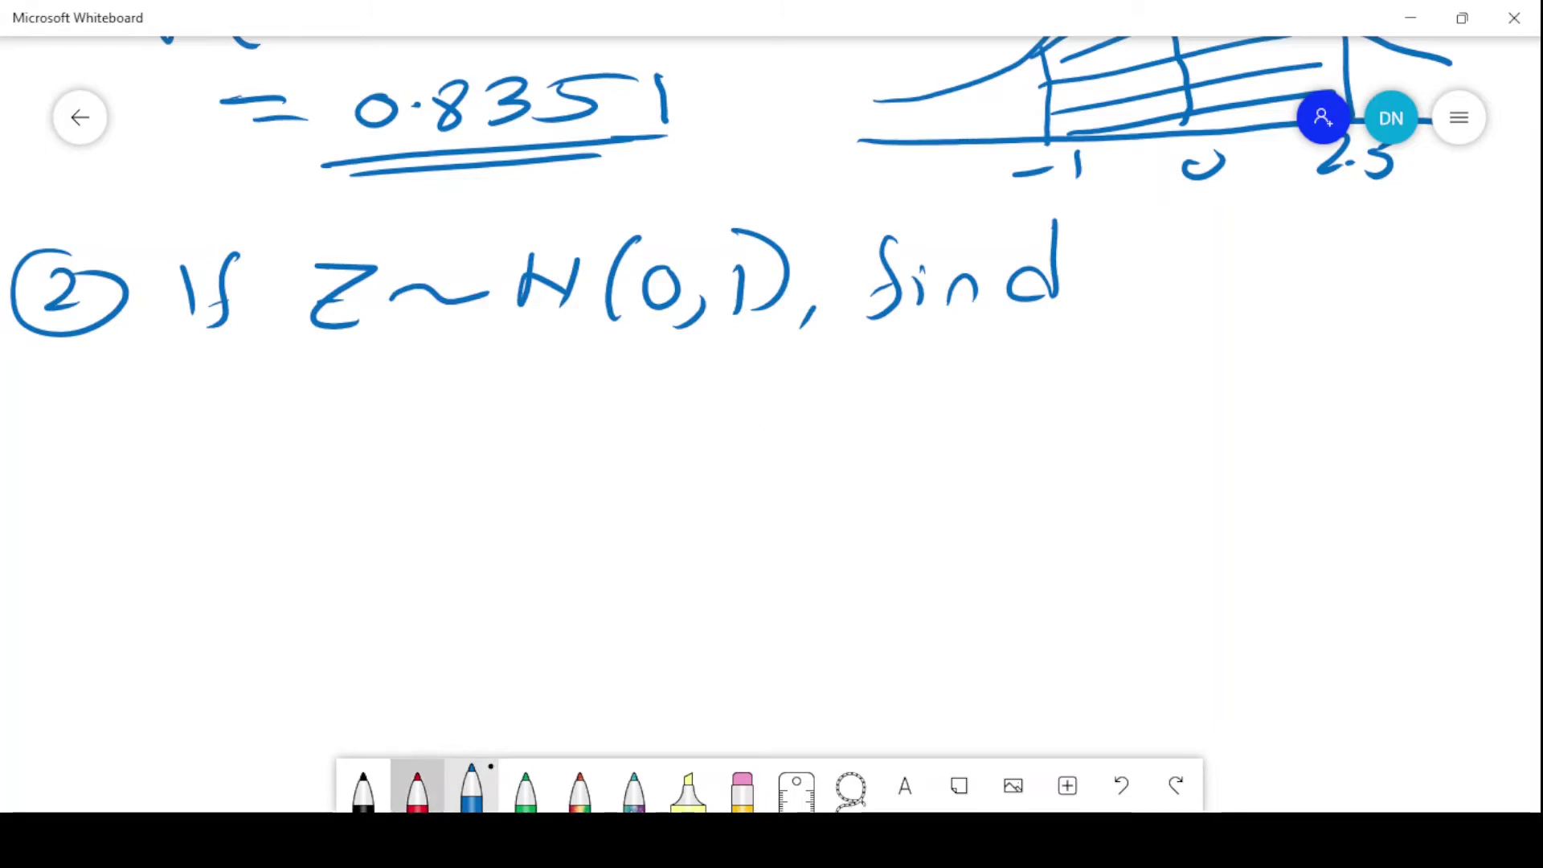
{"action": "left_click", "coordinate": [417, 788]}
{"action": "mouse_move", "coordinate": [294, 341]}
{"action": "left_mouse_down"}
{"action": "mouse_move", "coordinate": [542, 372]}
{"action": "mouse_move", "coordinate": [766, 330]}
{"action": "left_mouse_up"}
{"action": "mouse_move", "coordinate": [464, 388]}
{"action": "left_mouse_down"}
{"action": "mouse_move", "coordinate": [438, 392]}
{"action": "mouse_move", "coordinate": [448, 447]}
{"action": "left_mouse_up"}
{"action": "mouse_move", "coordinate": [481, 396]}
{"action": "left_mouse_down"}
{"action": "mouse_move", "coordinate": [502, 434]}
{"action": "mouse_move", "coordinate": [583, 438]}
{"action": "mouse_move", "coordinate": [733, 402]}
{"action": "left_mouse_up"}
{"action": "mouse_move", "coordinate": [743, 406]}
{"action": "left_mouse_down"}
{"action": "mouse_move", "coordinate": [755, 438]}
{"action": "mouse_move", "coordinate": [842, 390]}
{"action": "mouse_move", "coordinate": [889, 414]}
{"action": "mouse_move", "coordinate": [933, 402]}
{"action": "mouse_move", "coordinate": [1060, 430]}
{"action": "left_mouse_up"}
{"action": "left_click_drag", "start_coordinate": [1166, 342], "coordinate": [1161, 423]}
{"action": "left_click_drag", "start_coordinate": [1183, 400], "coordinate": [1198, 424]}
{"action": "left_click_drag", "start_coordinate": [1232, 371], "coordinate": [1211, 423]}
{"action": "mouse_move", "coordinate": [1273, 360]}
{"action": "left_mouse_down"}
{"action": "mouse_move", "coordinate": [1277, 411]}
{"action": "mouse_move", "coordinate": [1285, 385]}
{"action": "left_mouse_up"}
Step: Write X ~ N(μ, σ) below the 'Standard Normal dist' label in red
{"action": "mouse_move", "coordinate": [402, 484]}
{"action": "left_mouse_down"}
{"action": "mouse_move", "coordinate": [346, 546]}
{"action": "mouse_move", "coordinate": [430, 547]}
{"action": "left_mouse_up"}
{"action": "mouse_move", "coordinate": [452, 531]}
{"action": "left_mouse_down"}
{"action": "mouse_move", "coordinate": [571, 506]}
{"action": "mouse_move", "coordinate": [639, 518]}
{"action": "mouse_move", "coordinate": [641, 487]}
{"action": "left_mouse_up"}
{"action": "left_click_drag", "start_coordinate": [693, 476], "coordinate": [698, 545]}
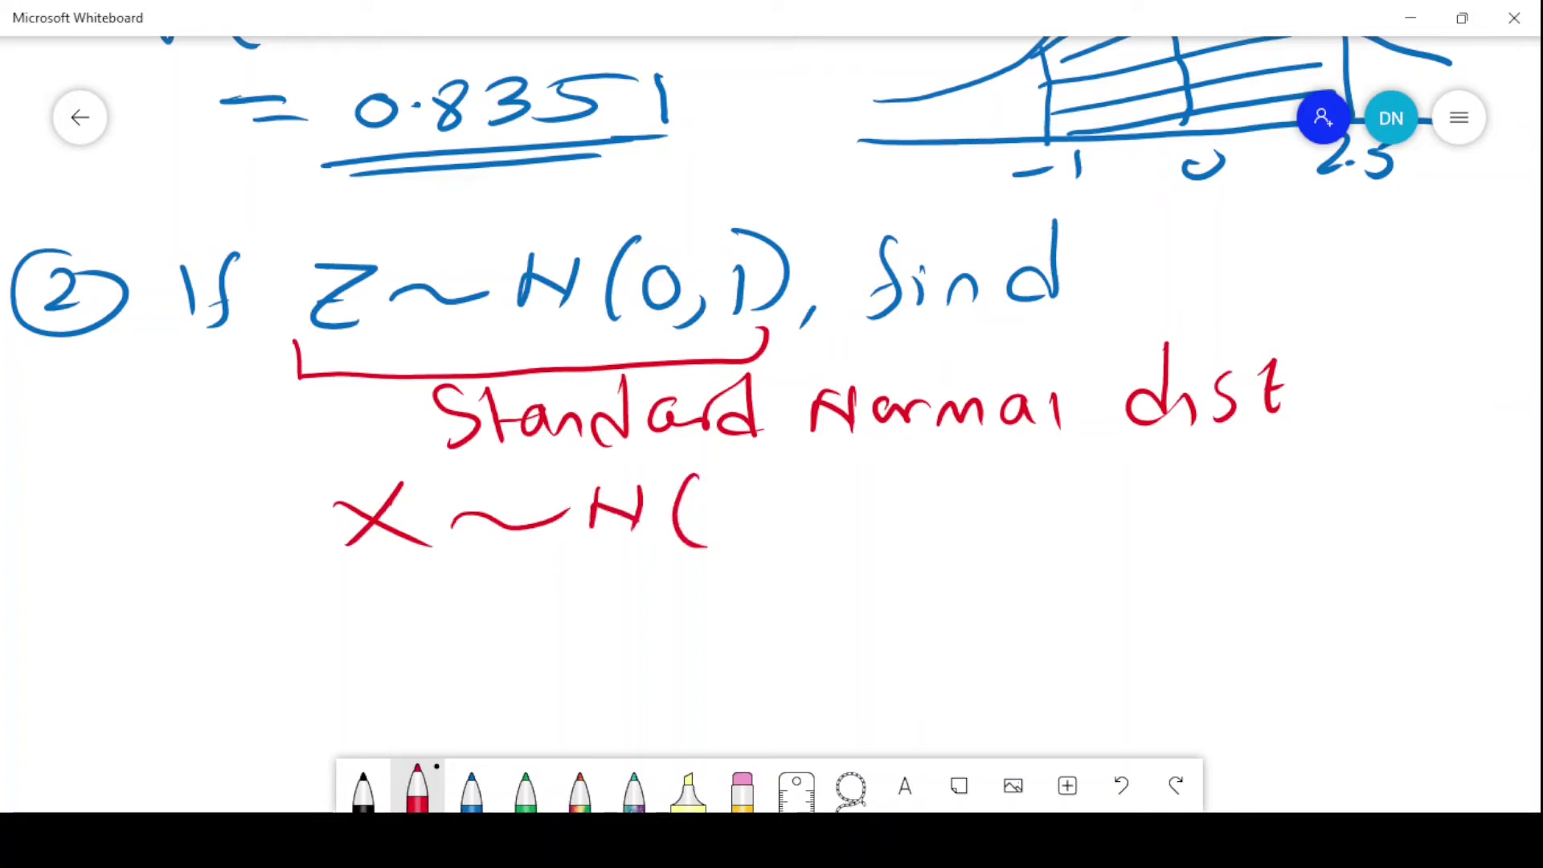
{"action": "left_click_drag", "start_coordinate": [709, 491], "coordinate": [751, 492]}
{"action": "mouse_move", "coordinate": [755, 492]}
{"action": "left_mouse_down"}
{"action": "mouse_move", "coordinate": [765, 521]}
{"action": "mouse_move", "coordinate": [695, 542]}
{"action": "left_mouse_up"}
{"action": "left_click_drag", "start_coordinate": [773, 521], "coordinate": [763, 543]}
{"action": "mouse_move", "coordinate": [849, 476]}
{"action": "left_mouse_down"}
{"action": "mouse_move", "coordinate": [828, 507]}
{"action": "mouse_move", "coordinate": [889, 549]}
{"action": "left_mouse_up"}
Step: Draw a left-pointing arrow to X ~ N(μ, σ) labelled 'Normal dist'
{"action": "left_click_drag", "start_coordinate": [1027, 487], "coordinate": [924, 505]}
{"action": "mouse_move", "coordinate": [963, 476]}
{"action": "left_mouse_down"}
{"action": "mouse_move", "coordinate": [936, 502]}
{"action": "mouse_move", "coordinate": [1005, 521]}
{"action": "left_mouse_up"}
{"action": "mouse_move", "coordinate": [1069, 511]}
{"action": "left_mouse_down"}
{"action": "mouse_move", "coordinate": [1081, 474]}
{"action": "mouse_move", "coordinate": [1103, 506]}
{"action": "left_mouse_up"}
{"action": "mouse_move", "coordinate": [1103, 509]}
{"action": "left_mouse_down"}
{"action": "mouse_move", "coordinate": [1113, 465]}
{"action": "mouse_move", "coordinate": [1186, 501]}
{"action": "left_mouse_up"}
{"action": "mouse_move", "coordinate": [1198, 502]}
{"action": "left_mouse_down"}
{"action": "mouse_move", "coordinate": [1315, 514]}
{"action": "mouse_move", "coordinate": [1347, 483]}
{"action": "left_mouse_up"}
{"action": "mouse_move", "coordinate": [1383, 422]}
{"action": "left_mouse_down"}
{"action": "mouse_move", "coordinate": [1381, 502]}
{"action": "mouse_move", "coordinate": [1427, 495]}
{"action": "left_mouse_up"}
{"action": "left_click_drag", "start_coordinate": [1489, 430], "coordinate": [1493, 490]}
Step: On a new line, write 'Normal dist' with an arrow to 'Standard normal'
{"action": "mouse_move", "coordinate": [141, 635]}
{"action": "left_mouse_down"}
{"action": "mouse_move", "coordinate": [148, 592]}
{"action": "mouse_move", "coordinate": [396, 637]}
{"action": "left_mouse_up"}
{"action": "mouse_move", "coordinate": [462, 573]}
{"action": "left_mouse_down"}
{"action": "mouse_move", "coordinate": [471, 631]}
{"action": "mouse_move", "coordinate": [450, 634]}
{"action": "left_mouse_up"}
{"action": "left_click_drag", "start_coordinate": [487, 609], "coordinate": [522, 635]}
{"action": "mouse_move", "coordinate": [569, 577]}
{"action": "left_mouse_down"}
{"action": "mouse_move", "coordinate": [583, 633]}
{"action": "mouse_move", "coordinate": [583, 609]}
{"action": "left_mouse_up"}
{"action": "mouse_move", "coordinate": [675, 619]}
{"action": "left_mouse_down"}
{"action": "mouse_move", "coordinate": [895, 600]}
{"action": "mouse_move", "coordinate": [836, 634]}
{"action": "left_mouse_up"}
{"action": "mouse_move", "coordinate": [1009, 565]}
{"action": "left_mouse_down"}
{"action": "mouse_move", "coordinate": [973, 626]}
{"action": "mouse_move", "coordinate": [1124, 616]}
{"action": "left_mouse_up"}
{"action": "left_click_drag", "start_coordinate": [1167, 563], "coordinate": [1162, 621]}
{"action": "mouse_move", "coordinate": [1212, 583]}
{"action": "left_mouse_down"}
{"action": "mouse_move", "coordinate": [1216, 608]}
{"action": "mouse_move", "coordinate": [1250, 591]}
{"action": "left_mouse_up"}
{"action": "left_click_drag", "start_coordinate": [1286, 583], "coordinate": [1275, 615]}
{"action": "left_click_drag", "start_coordinate": [1298, 547], "coordinate": [1308, 615]}
{"action": "left_click_drag", "start_coordinate": [1371, 574], "coordinate": [1355, 611]}
{"action": "mouse_move", "coordinate": [1367, 591]}
{"action": "left_mouse_down"}
{"action": "mouse_move", "coordinate": [1388, 600]}
{"action": "mouse_move", "coordinate": [1426, 578]}
{"action": "mouse_move", "coordinate": [1442, 599]}
{"action": "mouse_move", "coordinate": [1516, 583]}
{"action": "mouse_move", "coordinate": [1540, 554]}
{"action": "left_mouse_up"}
Step: Write Z~N(0,1) under 'Standard normal'
{"action": "mouse_move", "coordinate": [1045, 653]}
{"action": "left_mouse_down"}
{"action": "mouse_move", "coordinate": [1081, 671]}
{"action": "mouse_move", "coordinate": [1090, 704]}
{"action": "left_mouse_up"}
{"action": "mouse_move", "coordinate": [1119, 687]}
{"action": "left_mouse_down"}
{"action": "mouse_move", "coordinate": [1216, 668]}
{"action": "mouse_move", "coordinate": [1266, 683]}
{"action": "mouse_move", "coordinate": [1266, 706]}
{"action": "left_mouse_up"}
{"action": "left_click_drag", "start_coordinate": [1325, 634], "coordinate": [1320, 698]}
{"action": "left_click_drag", "start_coordinate": [1351, 655], "coordinate": [1348, 657]}
{"action": "left_click_drag", "start_coordinate": [1429, 632], "coordinate": [1439, 705]}
Step: Write X~N(μ, σ) under the lower 'Normal dist' note
{"action": "mouse_move", "coordinate": [213, 666]}
{"action": "left_mouse_down"}
{"action": "mouse_move", "coordinate": [163, 721]}
{"action": "mouse_move", "coordinate": [328, 685]}
{"action": "mouse_move", "coordinate": [347, 705]}
{"action": "left_mouse_up"}
{"action": "left_click_drag", "start_coordinate": [348, 692], "coordinate": [372, 677]}
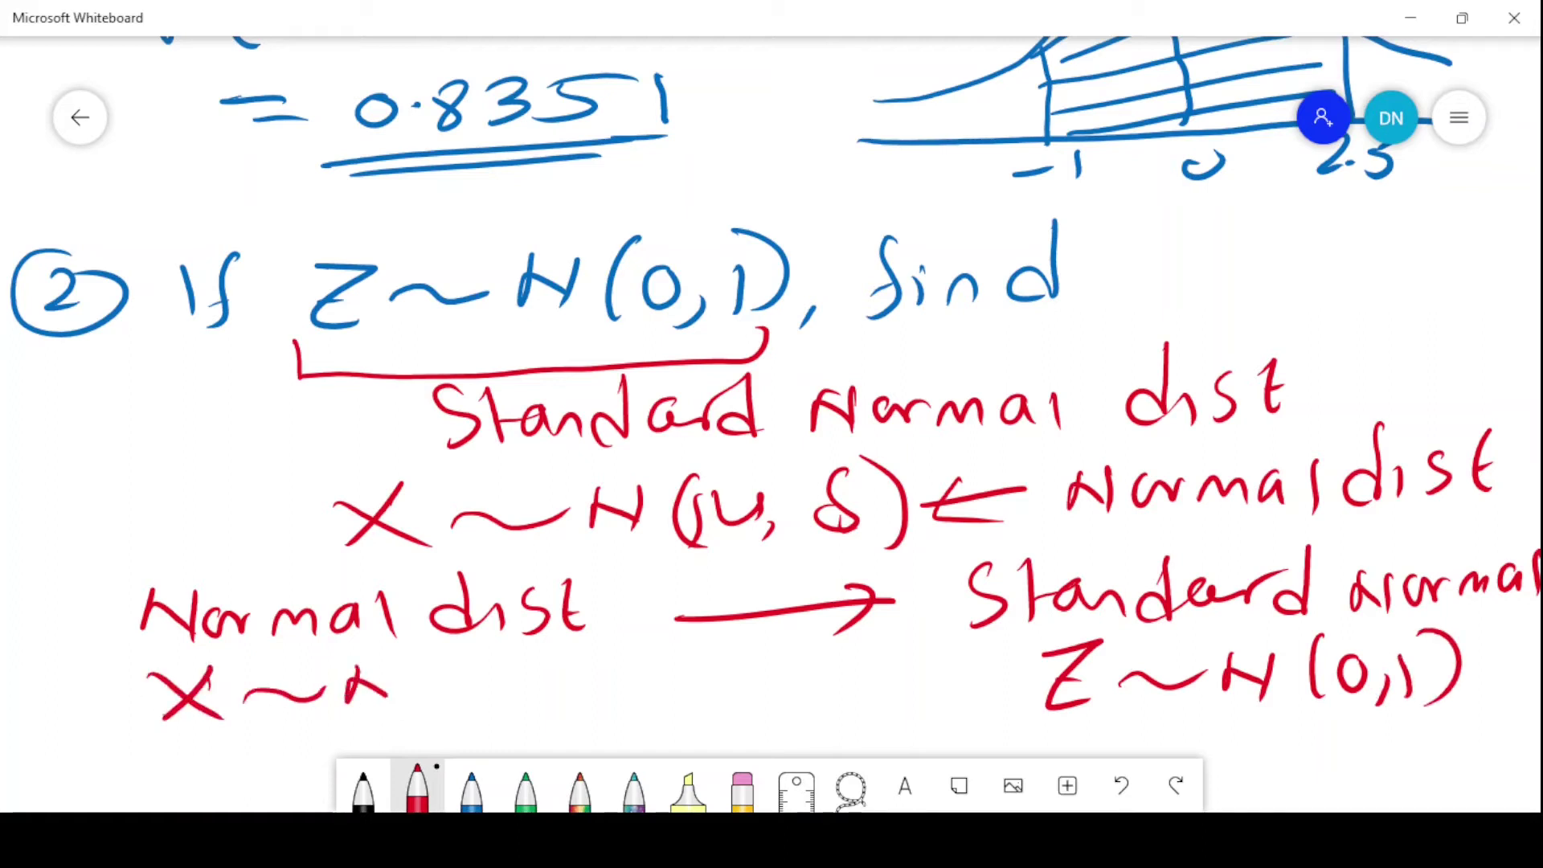
{"action": "left_click_drag", "start_coordinate": [444, 645], "coordinate": [426, 720]}
{"action": "left_click_drag", "start_coordinate": [453, 697], "coordinate": [509, 702]}
{"action": "left_click_drag", "start_coordinate": [475, 679], "coordinate": [466, 712]}
{"action": "mouse_move", "coordinate": [571, 656]}
{"action": "left_mouse_down"}
{"action": "mouse_move", "coordinate": [572, 700]}
{"action": "mouse_move", "coordinate": [553, 693]}
{"action": "left_mouse_up"}
{"action": "left_click_drag", "start_coordinate": [592, 648], "coordinate": [600, 705]}
Step: Draw a blue downward arrow beneath the red arrow
{"action": "left_click", "coordinate": [473, 789]}
{"action": "left_click_drag", "start_coordinate": [737, 648], "coordinate": [746, 693]}
{"action": "mouse_move", "coordinate": [717, 669]}
{"action": "left_mouse_down"}
{"action": "mouse_move", "coordinate": [733, 685]}
{"action": "mouse_move", "coordinate": [770, 675]}
{"action": "left_mouse_up"}
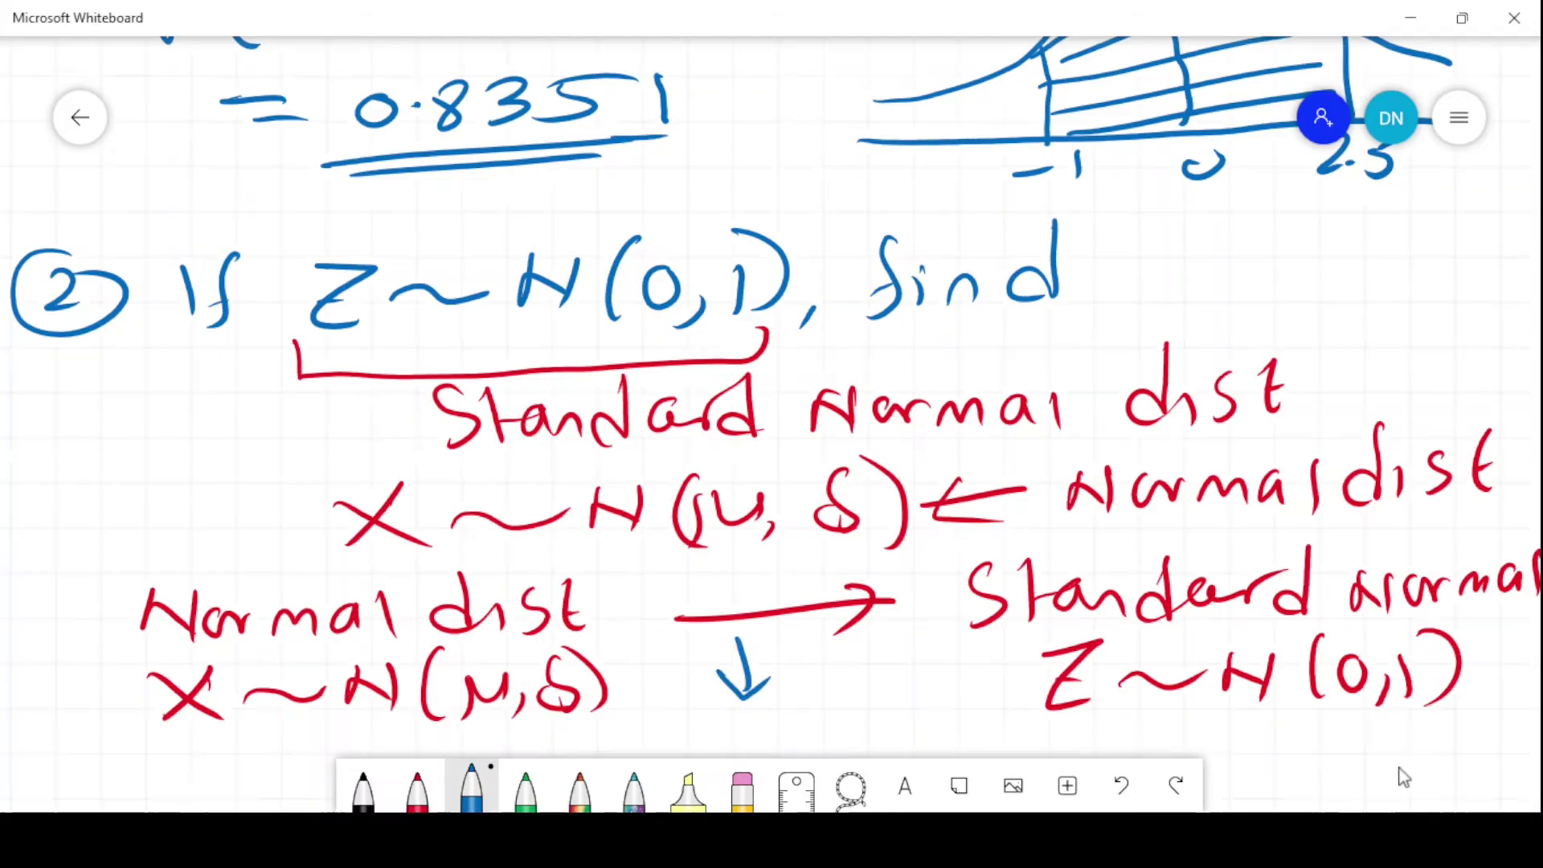
{"action": "scroll", "coordinate": [1399, 724], "scroll_direction": "down", "scroll_amount": 1}
Step: Write 'Standardize' in blue below the down arrow
{"action": "scroll", "coordinate": [1399, 707], "scroll_direction": "down", "scroll_amount": 5}
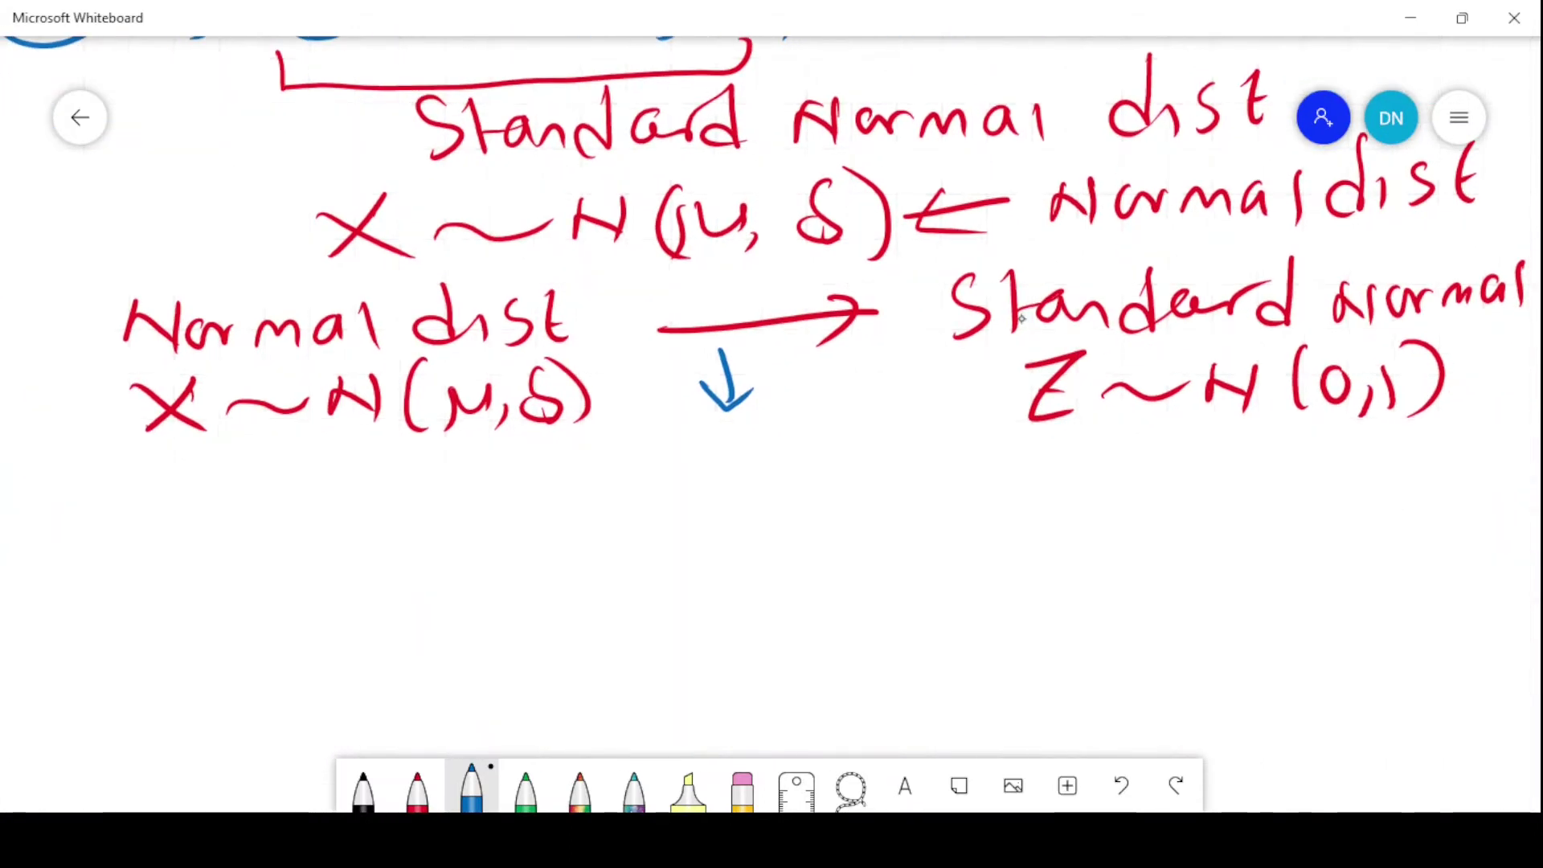
{"action": "mouse_move", "coordinate": [676, 419]}
{"action": "left_mouse_down"}
{"action": "mouse_move", "coordinate": [653, 477]}
{"action": "mouse_move", "coordinate": [696, 478]}
{"action": "left_mouse_up"}
{"action": "mouse_move", "coordinate": [685, 440]}
{"action": "left_mouse_down"}
{"action": "mouse_move", "coordinate": [717, 434]}
{"action": "mouse_move", "coordinate": [782, 474]}
{"action": "left_mouse_up"}
{"action": "mouse_move", "coordinate": [800, 447]}
{"action": "left_mouse_down"}
{"action": "mouse_move", "coordinate": [809, 474]}
{"action": "mouse_move", "coordinate": [844, 451]}
{"action": "mouse_move", "coordinate": [929, 476]}
{"action": "left_mouse_up"}
{"action": "left_click", "coordinate": [926, 426]}
{"action": "mouse_move", "coordinate": [950, 434]}
{"action": "left_mouse_down"}
{"action": "mouse_move", "coordinate": [994, 468]}
{"action": "mouse_move", "coordinate": [1046, 474]}
{"action": "left_mouse_up"}
{"action": "mouse_move", "coordinate": [647, 516]}
{"action": "left_mouse_down"}
{"action": "mouse_move", "coordinate": [667, 516]}
{"action": "mouse_move", "coordinate": [708, 568]}
{"action": "left_mouse_up"}
Step: Write the formula Z = (X − μ)/σ below 'Standardize'
{"action": "left_click_drag", "start_coordinate": [683, 549], "coordinate": [804, 535]}
{"action": "left_click_drag", "start_coordinate": [756, 568], "coordinate": [807, 563]}
{"action": "mouse_move", "coordinate": [860, 516]}
{"action": "left_mouse_down"}
{"action": "mouse_move", "coordinate": [886, 554]}
{"action": "mouse_move", "coordinate": [831, 569]}
{"action": "mouse_move", "coordinate": [909, 565]}
{"action": "mouse_move", "coordinate": [986, 537]}
{"action": "left_mouse_up"}
{"action": "mouse_move", "coordinate": [1013, 509]}
{"action": "left_mouse_down"}
{"action": "mouse_move", "coordinate": [1023, 547]}
{"action": "mouse_move", "coordinate": [1048, 547]}
{"action": "mouse_move", "coordinate": [979, 565]}
{"action": "left_mouse_up"}
{"action": "left_click_drag", "start_coordinate": [833, 571], "coordinate": [1069, 555]}
{"action": "mouse_move", "coordinate": [924, 585]}
{"action": "left_mouse_down"}
{"action": "mouse_move", "coordinate": [936, 639]}
{"action": "mouse_move", "coordinate": [910, 612]}
{"action": "left_mouse_up"}
Step: Draw arrows from 'Normal dist' to the formula and from the formula to Z~N(0,1)
{"action": "mouse_move", "coordinate": [462, 486]}
{"action": "left_mouse_down"}
{"action": "mouse_move", "coordinate": [581, 549]}
{"action": "mouse_move", "coordinate": [623, 543]}
{"action": "left_mouse_up"}
{"action": "left_click_drag", "start_coordinate": [601, 524], "coordinate": [587, 565]}
{"action": "mouse_move", "coordinate": [1113, 521]}
{"action": "left_mouse_down"}
{"action": "mouse_move", "coordinate": [1201, 480]}
{"action": "mouse_move", "coordinate": [1242, 434]}
{"action": "left_mouse_up"}
{"action": "left_click_drag", "start_coordinate": [1201, 456], "coordinate": [1243, 433]}
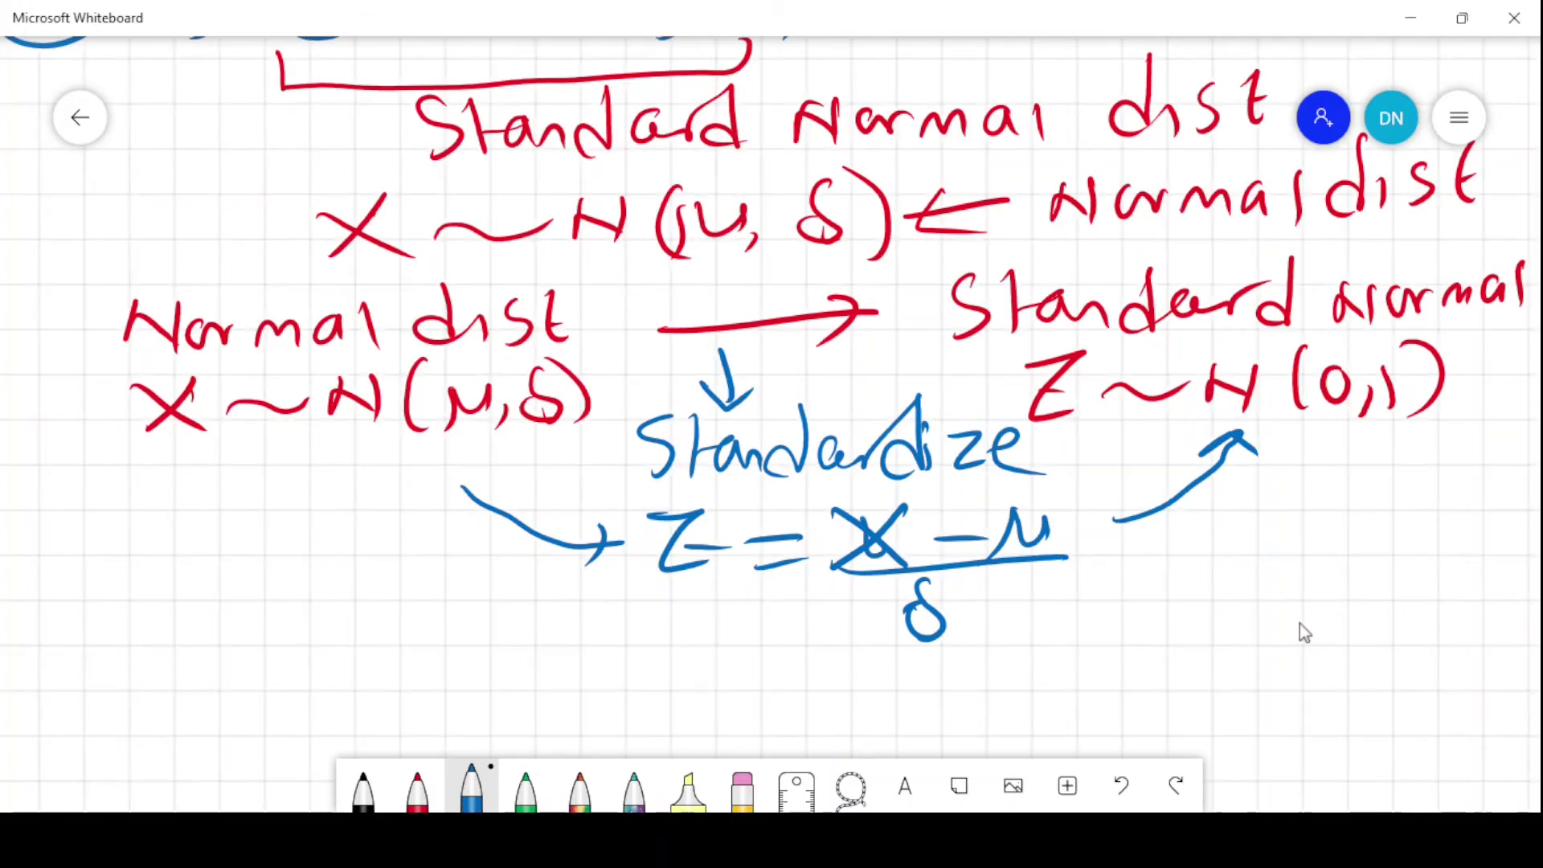
{"action": "scroll", "coordinate": [1300, 624], "scroll_direction": "down", "scroll_amount": 2}
Step: Write the part (a) heading 'P(Z < 1.2) ='
{"action": "scroll", "coordinate": [1301, 537], "scroll_direction": "down", "scroll_amount": 2}
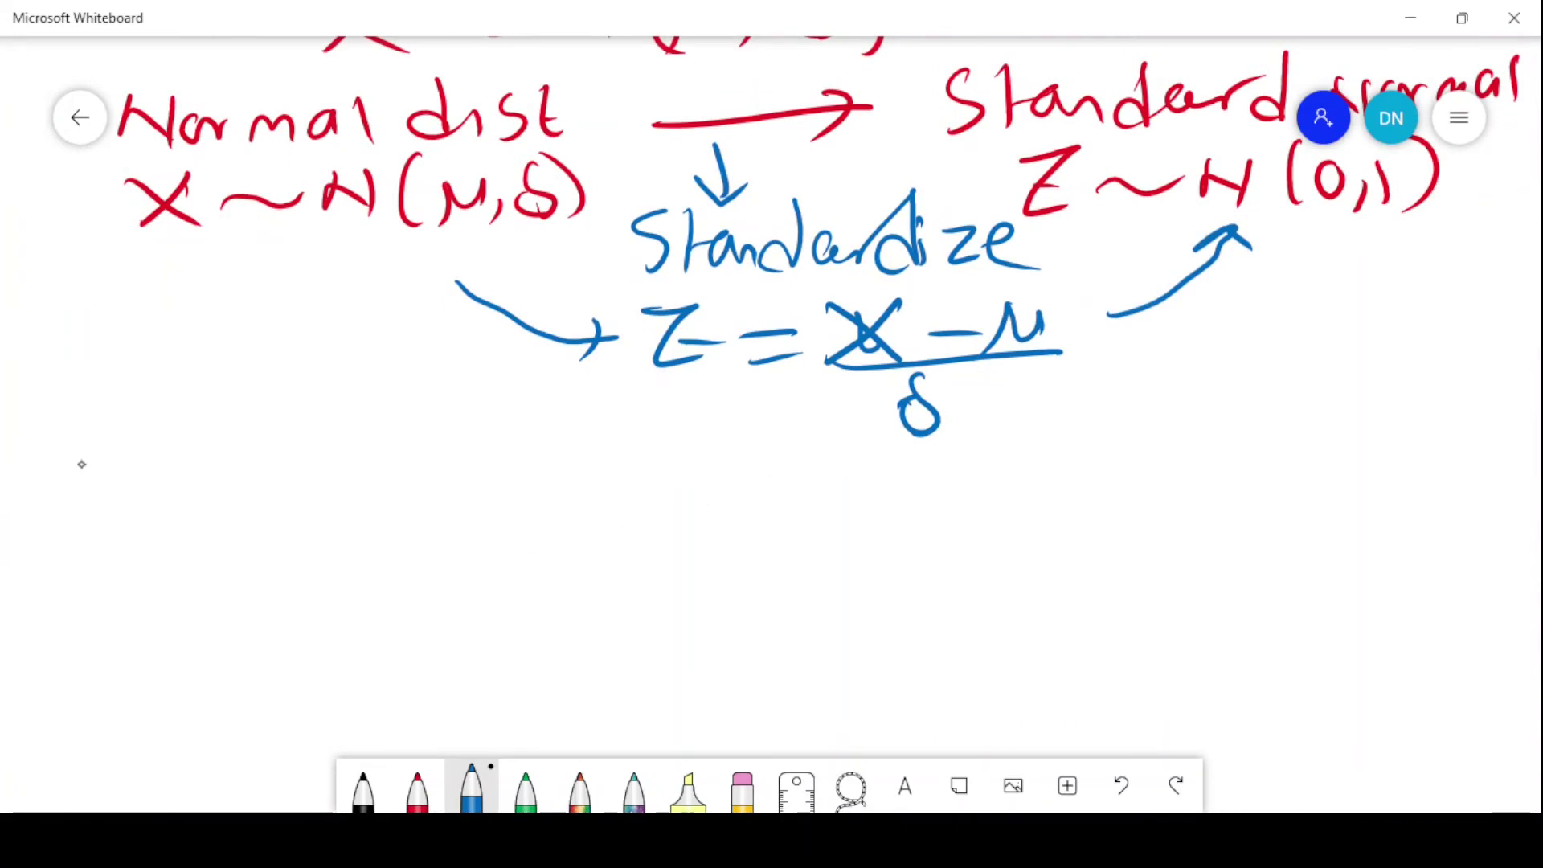
{"action": "mouse_move", "coordinate": [90, 478]}
{"action": "left_mouse_down"}
{"action": "mouse_move", "coordinate": [71, 505]}
{"action": "mouse_move", "coordinate": [95, 510]}
{"action": "left_mouse_up"}
{"action": "mouse_move", "coordinate": [103, 455]}
{"action": "left_mouse_down"}
{"action": "mouse_move", "coordinate": [135, 498]}
{"action": "mouse_move", "coordinate": [123, 536]}
{"action": "left_mouse_up"}
{"action": "left_click_drag", "start_coordinate": [29, 472], "coordinate": [31, 524]}
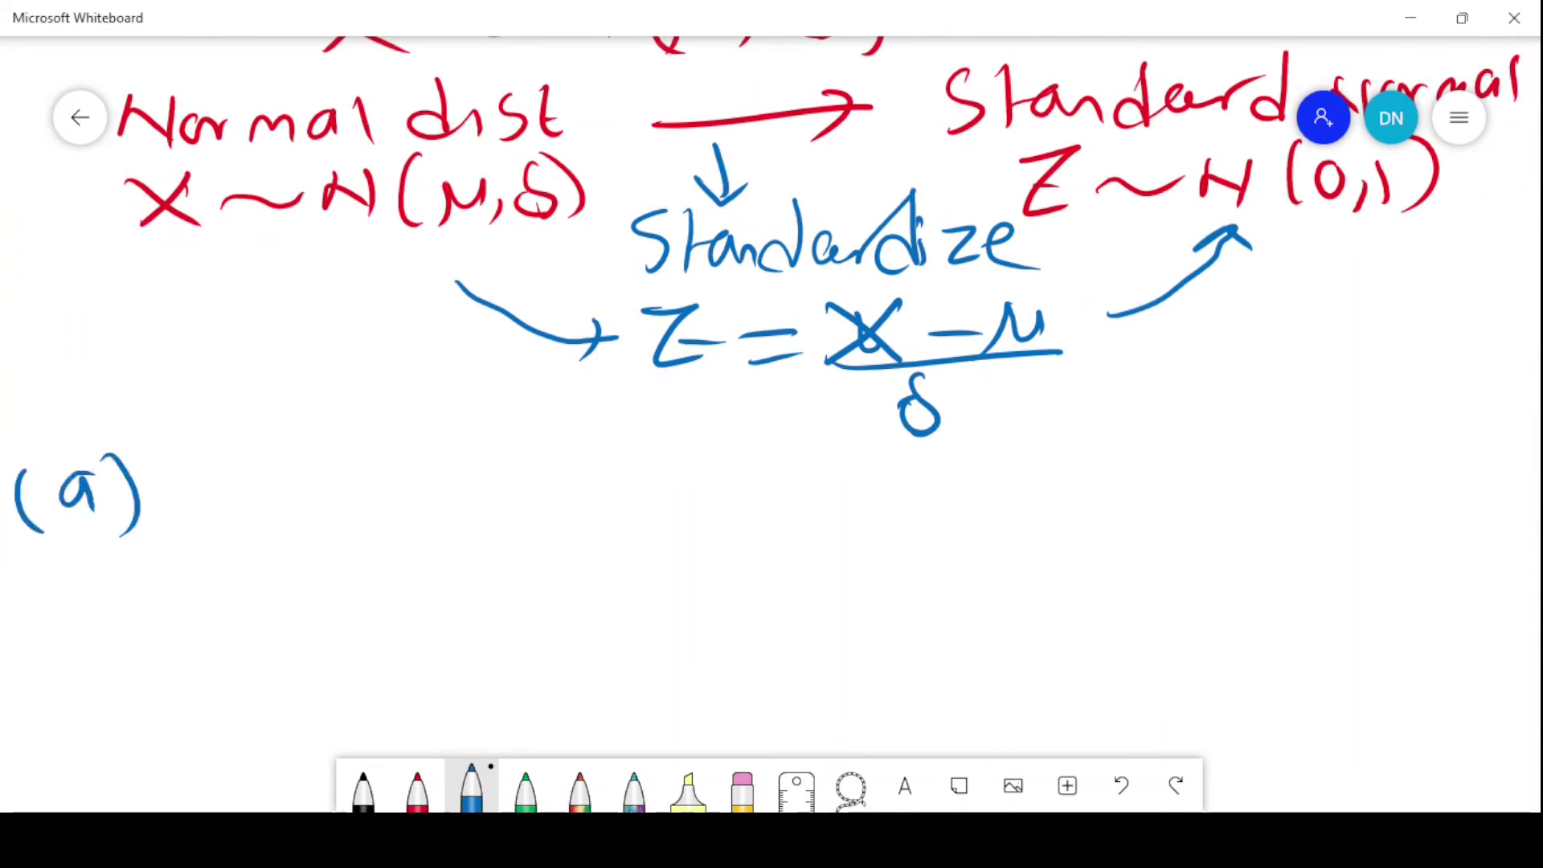
{"action": "left_click_drag", "start_coordinate": [189, 462], "coordinate": [182, 537]}
{"action": "left_click_drag", "start_coordinate": [185, 476], "coordinate": [186, 502]}
{"action": "left_click_drag", "start_coordinate": [238, 454], "coordinate": [241, 545]}
{"action": "mouse_move", "coordinate": [283, 481]}
{"action": "left_mouse_down"}
{"action": "mouse_move", "coordinate": [340, 476]}
{"action": "mouse_move", "coordinate": [351, 531]}
{"action": "left_mouse_up"}
{"action": "left_click_drag", "start_coordinate": [423, 480], "coordinate": [438, 526]}
{"action": "left_click", "coordinate": [497, 511]}
{"action": "mouse_move", "coordinate": [477, 477]}
{"action": "left_mouse_down"}
{"action": "mouse_move", "coordinate": [475, 531]}
{"action": "mouse_move", "coordinate": [562, 527]}
{"action": "left_mouse_up"}
{"action": "mouse_move", "coordinate": [561, 453]}
{"action": "left_mouse_down"}
{"action": "mouse_move", "coordinate": [575, 542]}
{"action": "mouse_move", "coordinate": [692, 505]}
{"action": "left_mouse_up"}
Step: Sketch a bell curve on an axis with the mean 0 and 1.2 marked
{"action": "left_click_drag", "start_coordinate": [940, 592], "coordinate": [1443, 571]}
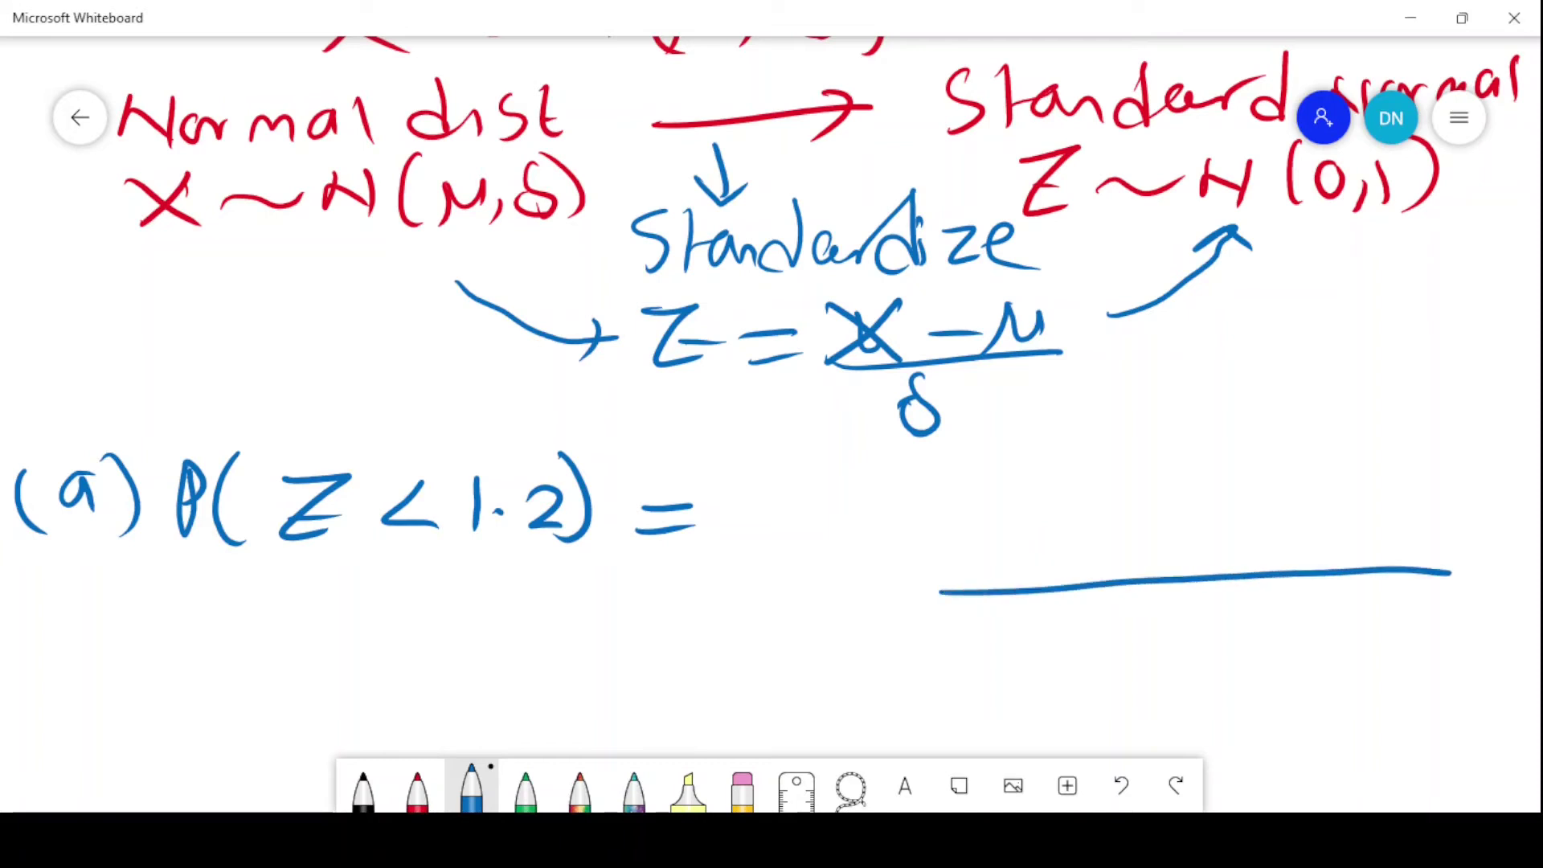
{"action": "mouse_move", "coordinate": [954, 540]}
{"action": "left_mouse_down"}
{"action": "mouse_move", "coordinate": [1034, 534]}
{"action": "mouse_move", "coordinate": [1141, 416]}
{"action": "mouse_move", "coordinate": [1306, 436]}
{"action": "mouse_move", "coordinate": [1459, 517]}
{"action": "left_mouse_up"}
{"action": "left_click_drag", "start_coordinate": [1212, 396], "coordinate": [1259, 589]}
{"action": "mouse_move", "coordinate": [1326, 470]}
{"action": "left_mouse_down"}
{"action": "mouse_move", "coordinate": [1326, 629]}
{"action": "mouse_move", "coordinate": [1389, 609]}
{"action": "left_mouse_up"}
{"action": "left_click", "coordinate": [1340, 609]}
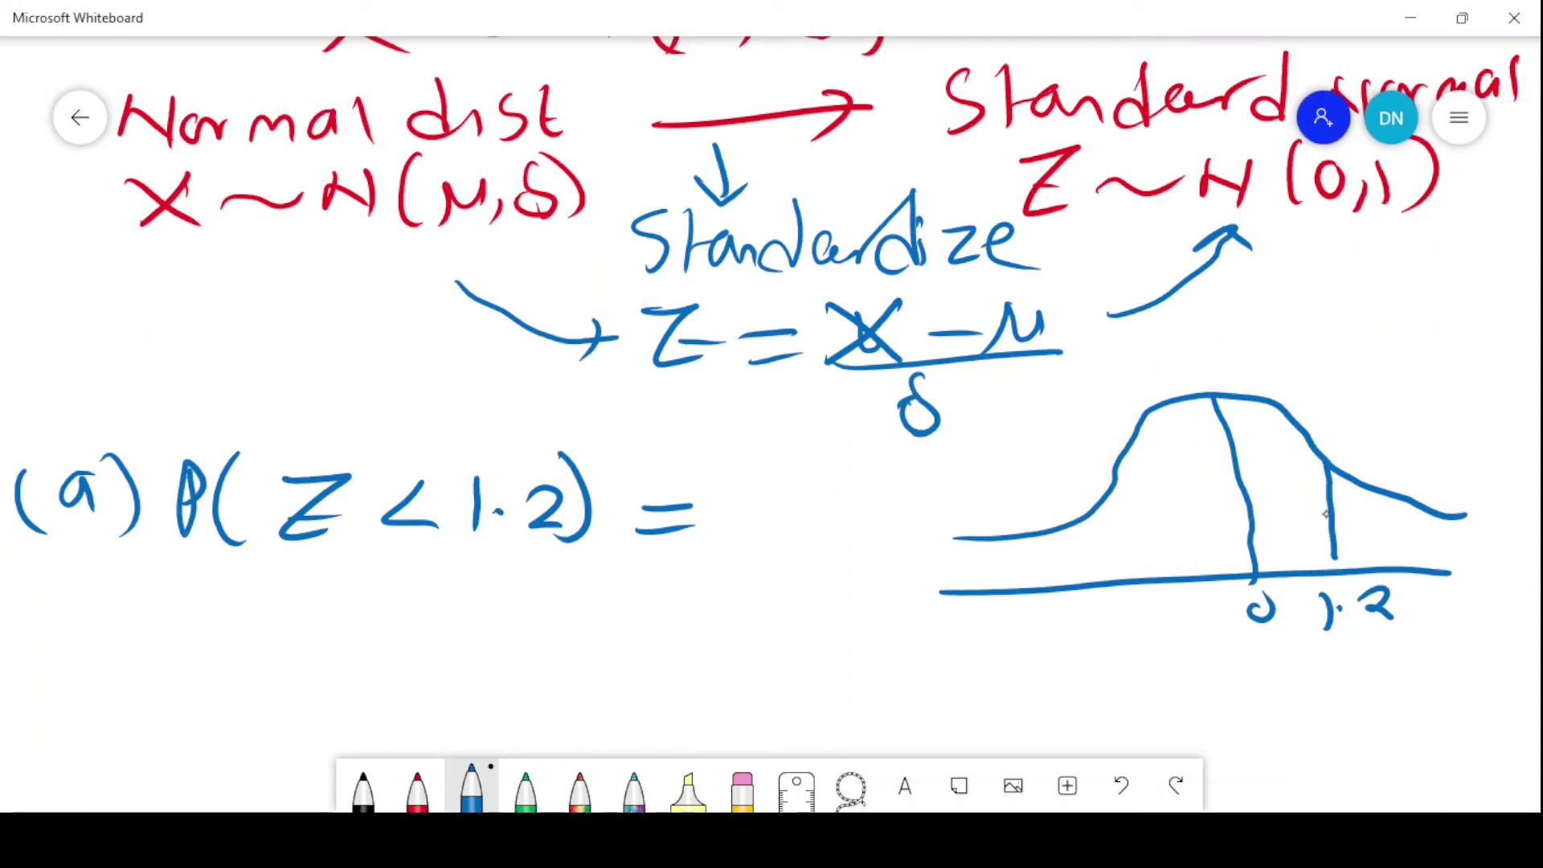
Step: Hatch the area under the curve to the left of 1.2
{"action": "left_click_drag", "start_coordinate": [1326, 503], "coordinate": [1260, 541]}
{"action": "left_click_drag", "start_coordinate": [1319, 466], "coordinate": [1238, 513]}
{"action": "left_click_drag", "start_coordinate": [1296, 442], "coordinate": [1249, 476]}
{"action": "left_click_drag", "start_coordinate": [1280, 423], "coordinate": [1106, 475]}
{"action": "mouse_move", "coordinate": [1218, 438]}
{"action": "left_mouse_down"}
{"action": "mouse_move", "coordinate": [1103, 505]}
{"action": "mouse_move", "coordinate": [1095, 545]}
{"action": "left_mouse_up"}
{"action": "mouse_move", "coordinate": [1232, 494]}
{"action": "left_mouse_down"}
{"action": "mouse_move", "coordinate": [1101, 565]}
{"action": "mouse_move", "coordinate": [1184, 576]}
{"action": "left_mouse_up"}
{"action": "left_click_drag", "start_coordinate": [1082, 531], "coordinate": [1007, 582]}
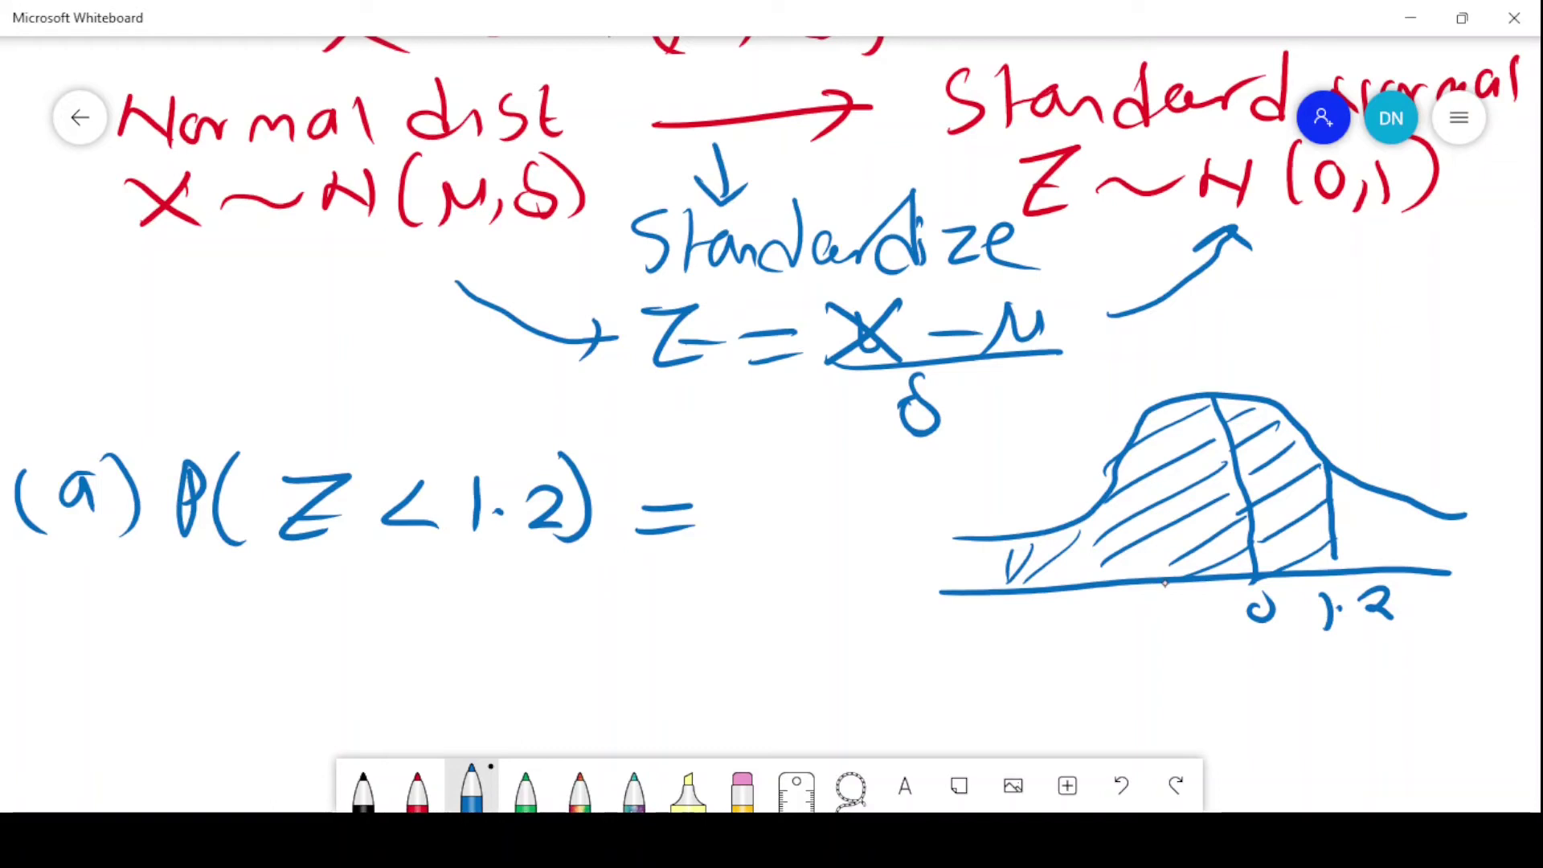
Step: Label the strip from 0 to 1.2 as 0.3849 and the left half as 0.5
{"action": "left_click_drag", "start_coordinate": [1322, 383], "coordinate": [1279, 439]}
{"action": "mouse_move", "coordinate": [1271, 325]}
{"action": "left_mouse_down"}
{"action": "mouse_move", "coordinate": [1259, 347]}
{"action": "mouse_move", "coordinate": [1272, 327]}
{"action": "left_mouse_up"}
{"action": "left_click", "coordinate": [1303, 345]}
{"action": "mouse_move", "coordinate": [1322, 320]}
{"action": "left_mouse_down"}
{"action": "mouse_move", "coordinate": [1341, 338]}
{"action": "mouse_move", "coordinate": [1322, 354]}
{"action": "left_mouse_up"}
{"action": "left_click_drag", "start_coordinate": [1352, 323], "coordinate": [1368, 352]}
{"action": "mouse_move", "coordinate": [1411, 311]}
{"action": "left_mouse_down"}
{"action": "mouse_move", "coordinate": [1425, 344]}
{"action": "mouse_move", "coordinate": [1464, 326]}
{"action": "mouse_move", "coordinate": [1454, 368]}
{"action": "left_mouse_up"}
{"action": "left_click_drag", "start_coordinate": [1148, 553], "coordinate": [1156, 619]}
{"action": "mouse_move", "coordinate": [1111, 631]}
{"action": "left_mouse_down"}
{"action": "mouse_move", "coordinate": [1185, 656]}
{"action": "mouse_move", "coordinate": [1218, 617]}
{"action": "left_mouse_up"}
{"action": "left_click", "coordinate": [1138, 644]}
Step: Write the result = 0.8849 and double-underline it
{"action": "left_click_drag", "start_coordinate": [203, 613], "coordinate": [257, 612]}
{"action": "left_click_drag", "start_coordinate": [219, 635], "coordinate": [269, 631]}
{"action": "mouse_move", "coordinate": [362, 607]}
{"action": "left_mouse_down"}
{"action": "mouse_move", "coordinate": [348, 606]}
{"action": "mouse_move", "coordinate": [364, 609]}
{"action": "left_mouse_up"}
{"action": "left_click", "coordinate": [416, 614]}
{"action": "mouse_move", "coordinate": [481, 593]}
{"action": "left_mouse_down"}
{"action": "mouse_move", "coordinate": [528, 594]}
{"action": "mouse_move", "coordinate": [525, 609]}
{"action": "mouse_move", "coordinate": [557, 625]}
{"action": "mouse_move", "coordinate": [593, 635]}
{"action": "left_mouse_up"}
{"action": "left_click_drag", "start_coordinate": [661, 575], "coordinate": [656, 631]}
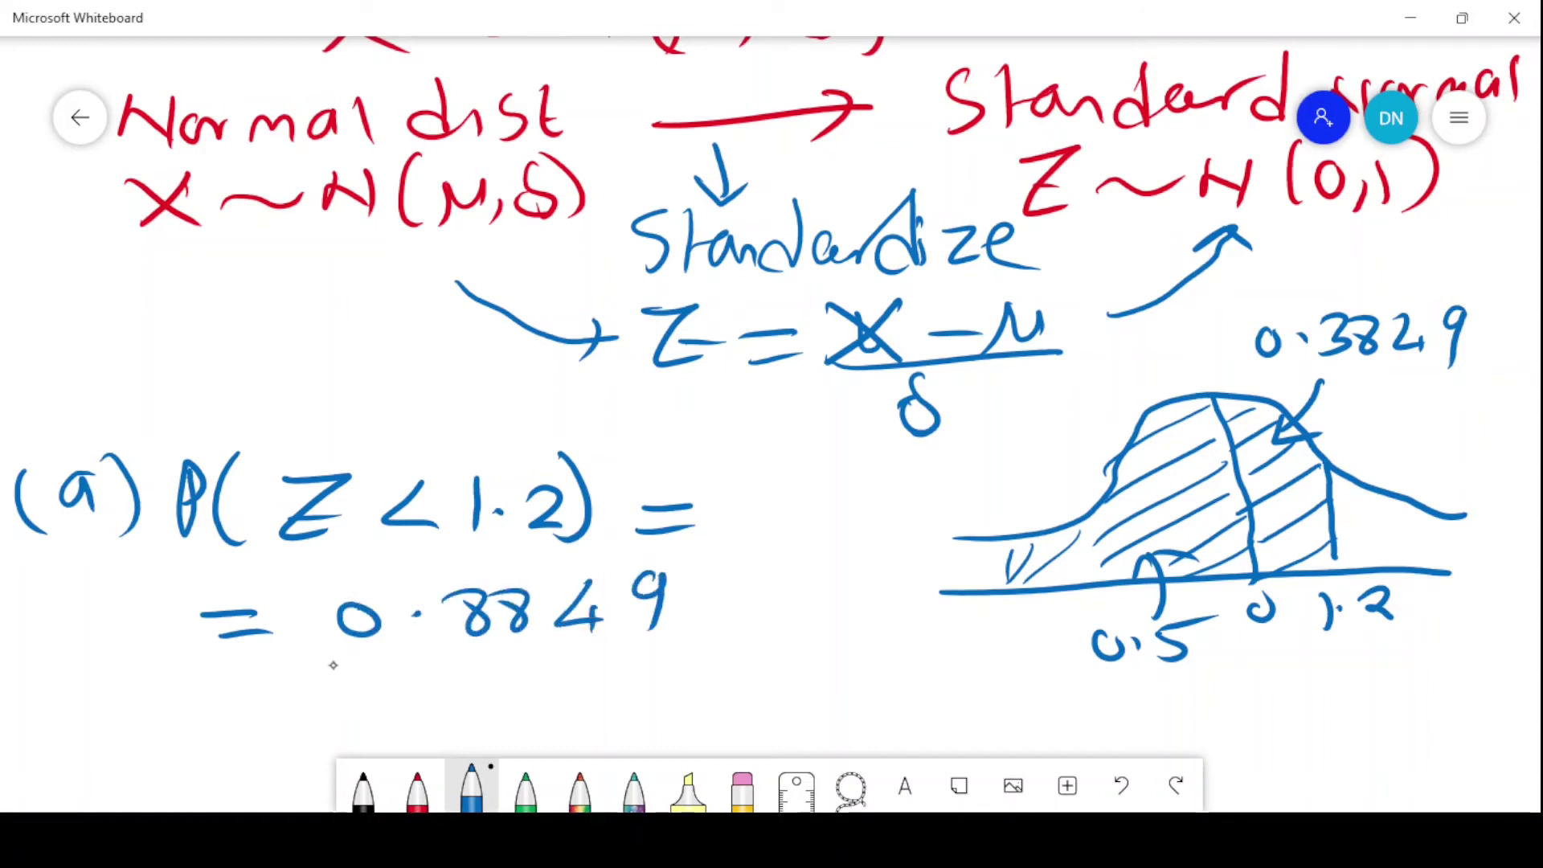
{"action": "left_click_drag", "start_coordinate": [311, 666], "coordinate": [667, 639]}
{"action": "left_click_drag", "start_coordinate": [394, 680], "coordinate": [645, 663]}
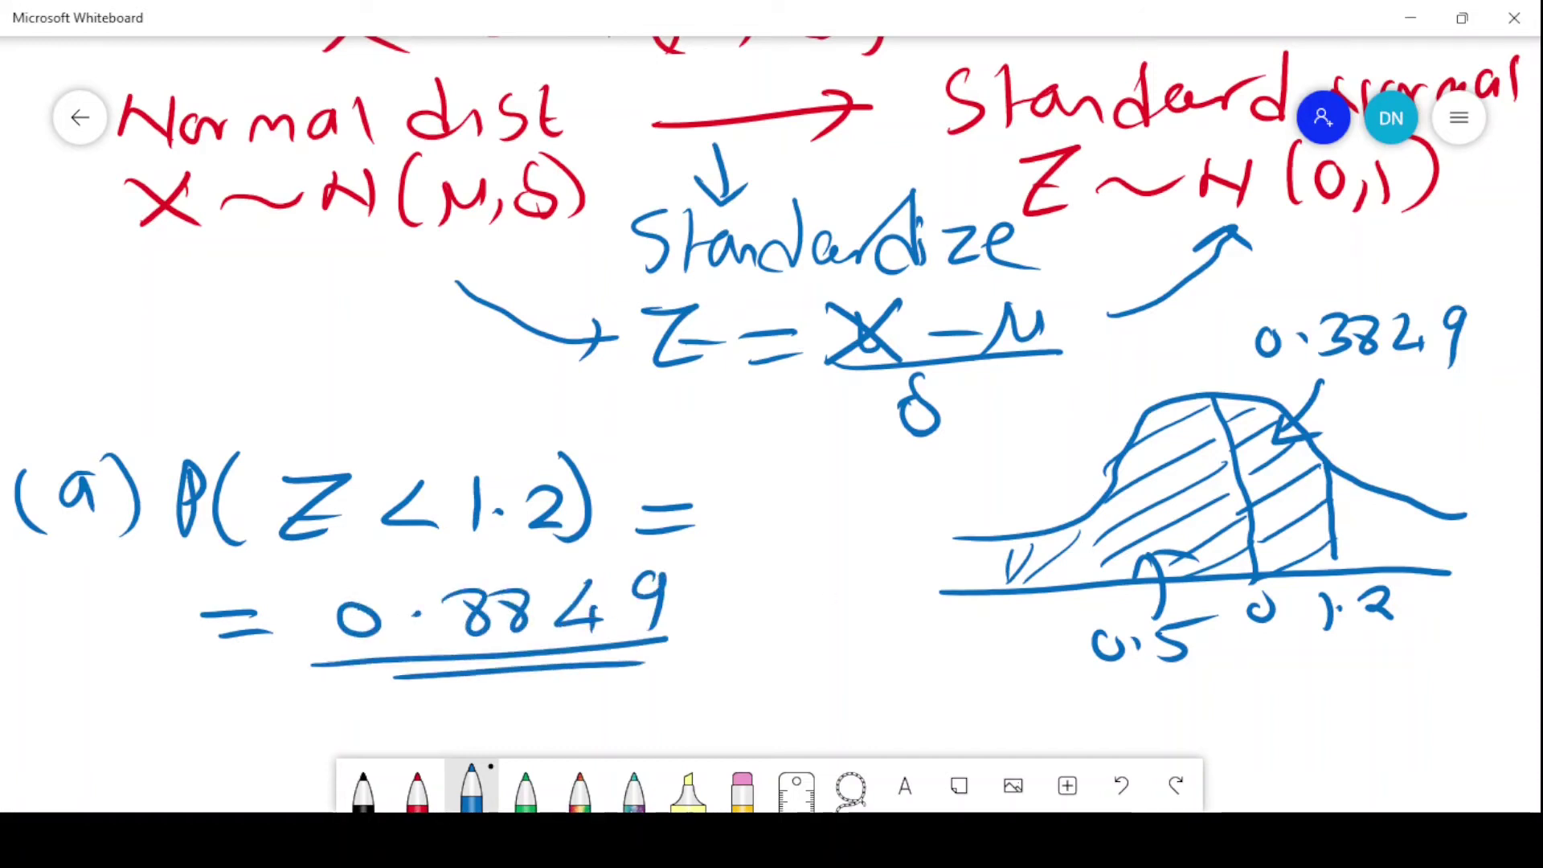
{"action": "left_click_drag", "start_coordinate": [837, 658], "coordinate": [845, 276]}
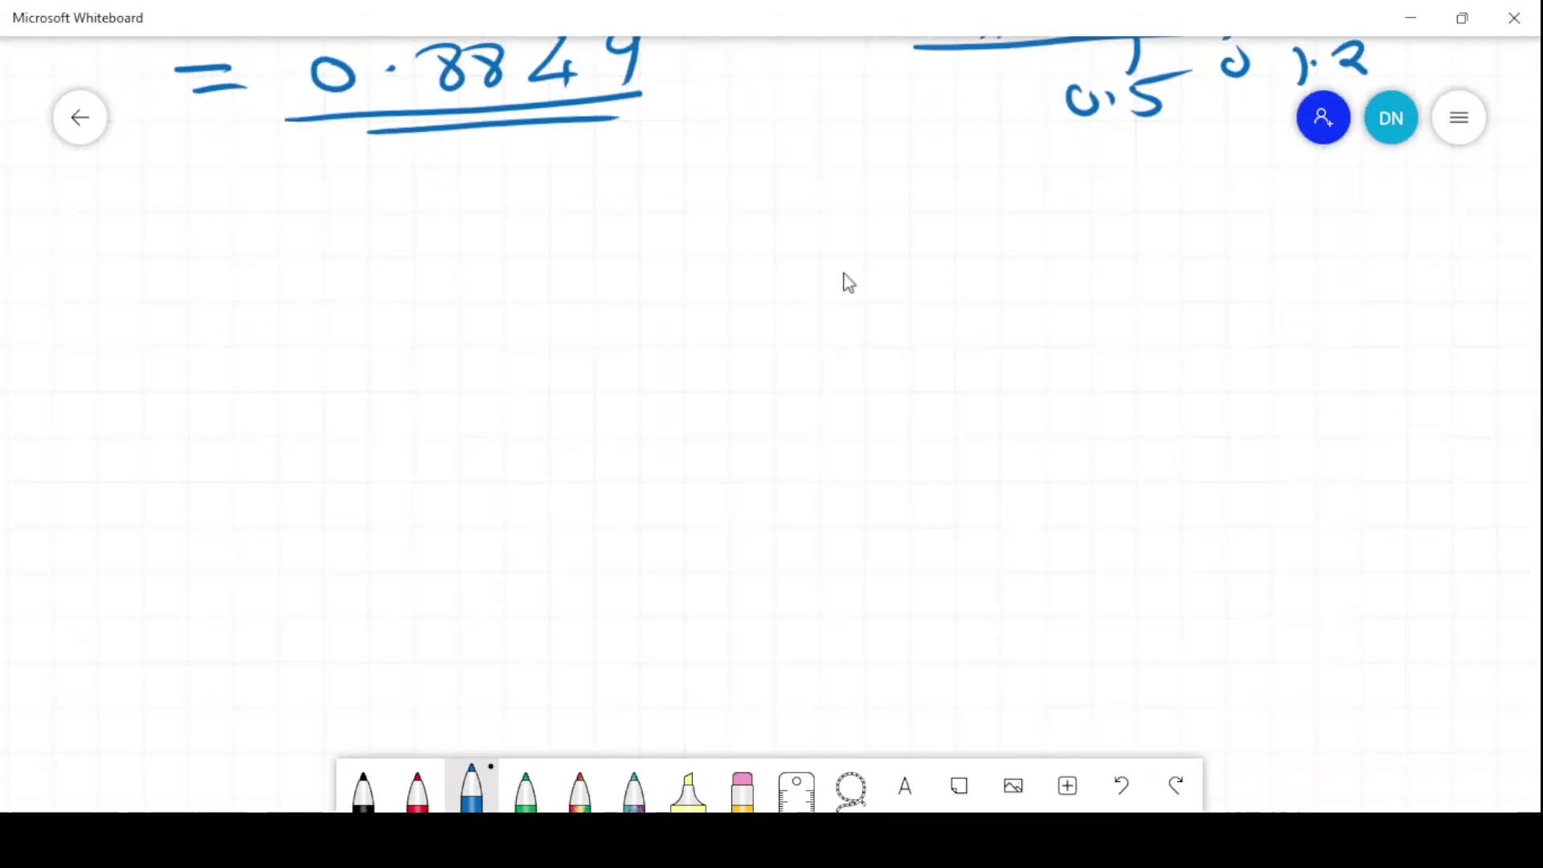
Step: Write the part (b) heading P(Z < −0.5) in blue ink
{"action": "mouse_move", "coordinate": [74, 249]}
{"action": "left_mouse_down"}
{"action": "mouse_move", "coordinate": [83, 302]}
{"action": "mouse_move", "coordinate": [119, 314]}
{"action": "left_mouse_up"}
{"action": "left_click_drag", "start_coordinate": [36, 288], "coordinate": [87, 343]}
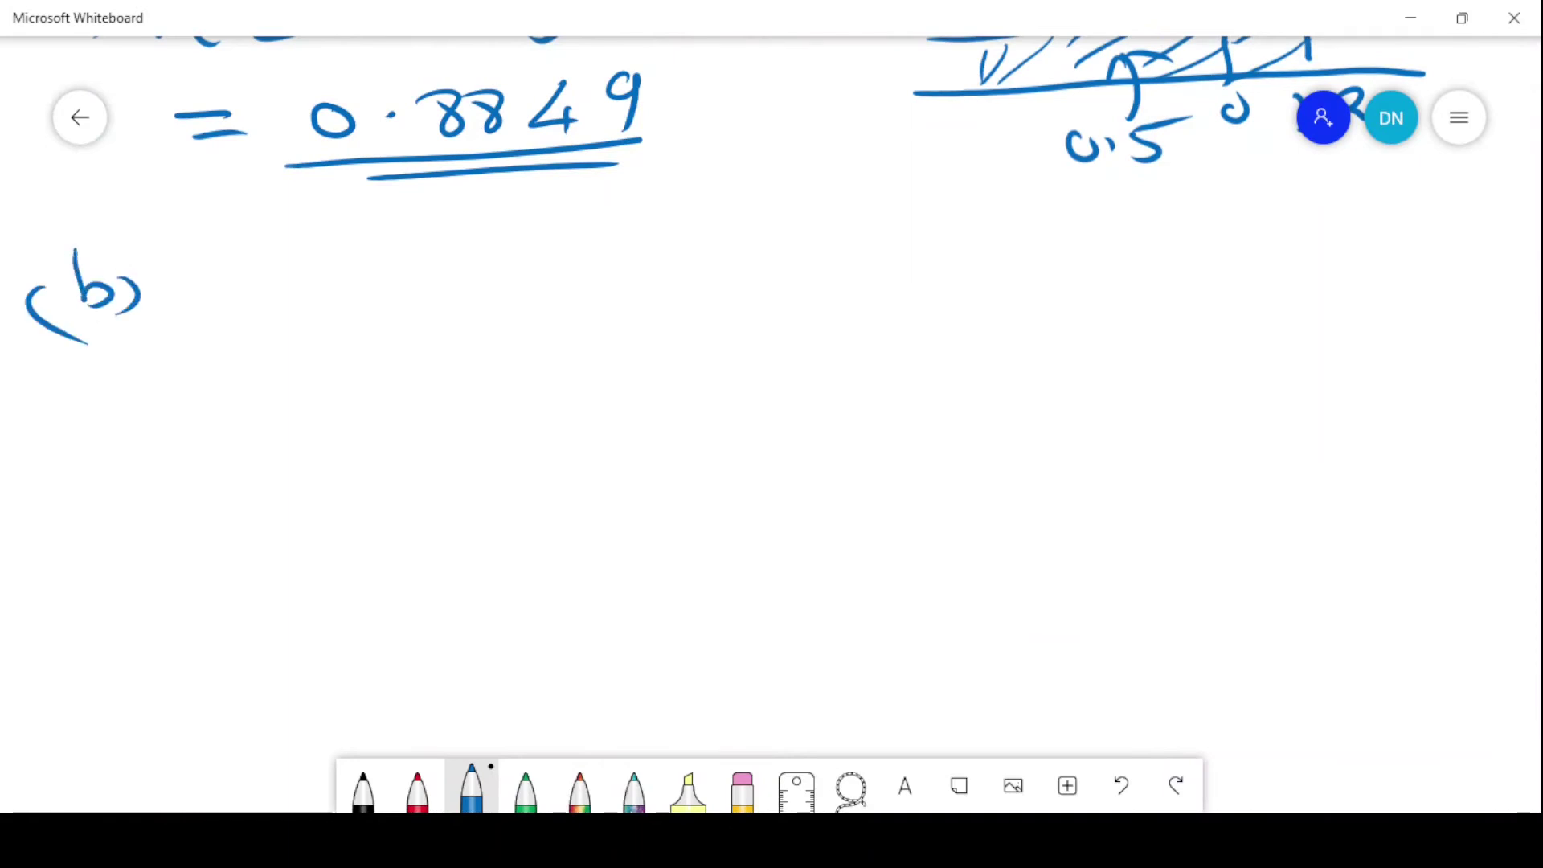
{"action": "left_click_drag", "start_coordinate": [201, 294], "coordinate": [209, 315]}
{"action": "left_click_drag", "start_coordinate": [265, 272], "coordinate": [264, 361]}
{"action": "mouse_move", "coordinate": [309, 297]}
{"action": "left_mouse_down"}
{"action": "mouse_move", "coordinate": [359, 306]}
{"action": "mouse_move", "coordinate": [358, 341]}
{"action": "left_mouse_up"}
{"action": "mouse_move", "coordinate": [437, 296]}
{"action": "left_mouse_down"}
{"action": "mouse_move", "coordinate": [440, 339]}
{"action": "mouse_move", "coordinate": [546, 311]}
{"action": "left_mouse_up"}
{"action": "left_click", "coordinate": [581, 316]}
{"action": "left_click_drag", "start_coordinate": [648, 298], "coordinate": [607, 337]}
{"action": "left_click_drag", "start_coordinate": [648, 269], "coordinate": [661, 356]}
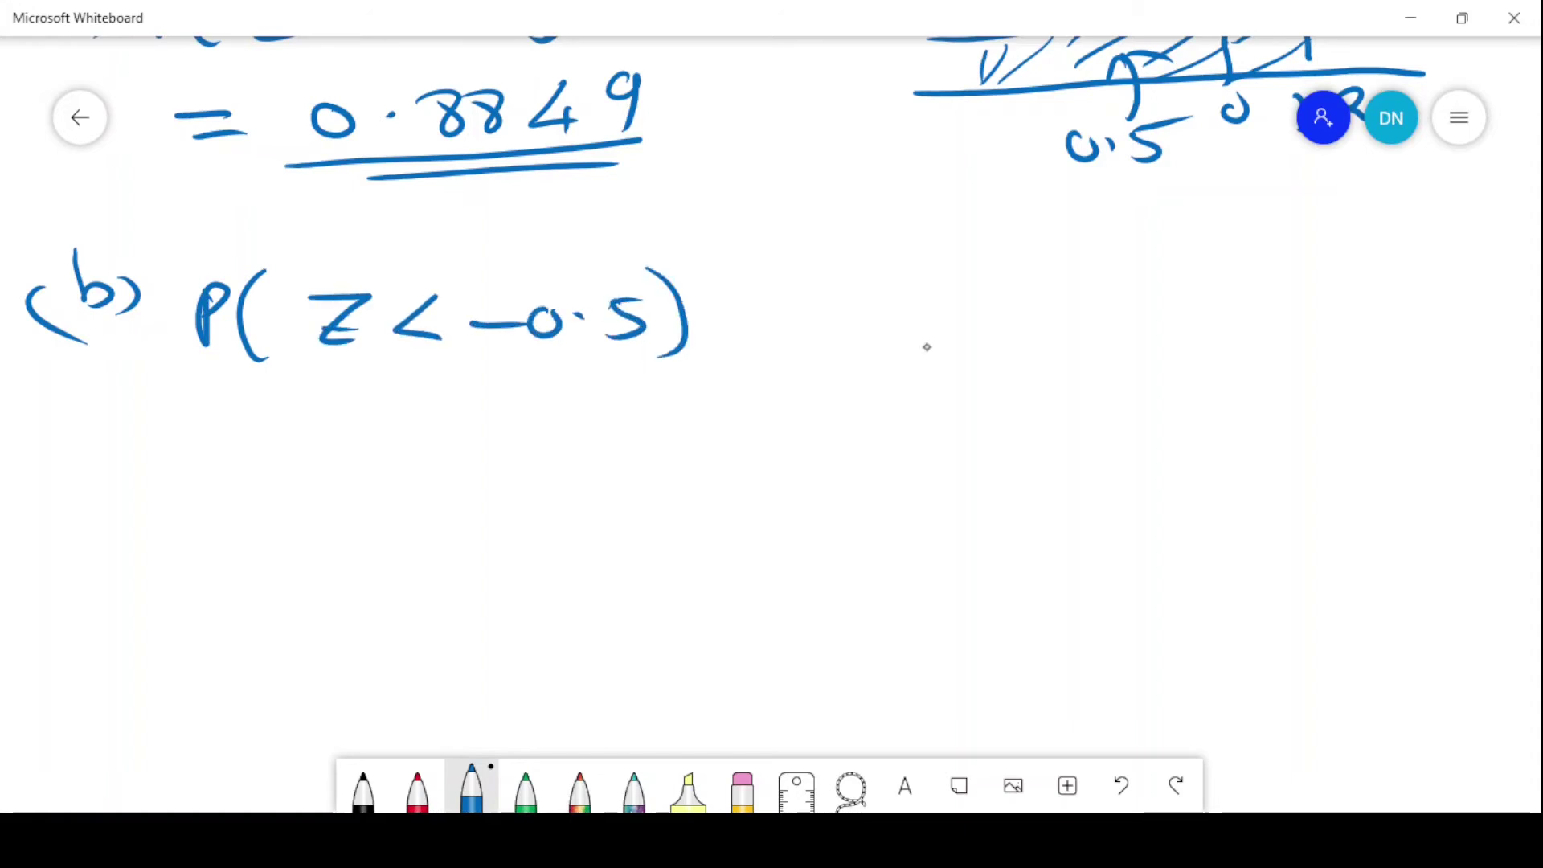
Step: Sketch a bell curve with mean 0, mark −0.5, and hatch the left tail
{"action": "left_click_drag", "start_coordinate": [804, 381], "coordinate": [1389, 358]}
{"action": "mouse_move", "coordinate": [817, 342]}
{"action": "left_mouse_down"}
{"action": "mouse_move", "coordinate": [909, 334]}
{"action": "mouse_move", "coordinate": [1012, 277]}
{"action": "mouse_move", "coordinate": [1052, 223]}
{"action": "mouse_move", "coordinate": [1115, 214]}
{"action": "mouse_move", "coordinate": [1219, 231]}
{"action": "mouse_move", "coordinate": [1313, 292]}
{"action": "mouse_move", "coordinate": [1407, 319]}
{"action": "left_mouse_up"}
{"action": "left_click_drag", "start_coordinate": [1147, 222], "coordinate": [1166, 336]}
{"action": "left_click_drag", "start_coordinate": [1163, 413], "coordinate": [1183, 394]}
{"action": "left_click_drag", "start_coordinate": [1075, 217], "coordinate": [1077, 364]}
{"action": "left_click_drag", "start_coordinate": [1017, 417], "coordinate": [1032, 416]}
{"action": "left_click_drag", "start_coordinate": [1063, 398], "coordinate": [1099, 426]}
{"action": "left_click", "coordinate": [1096, 405]}
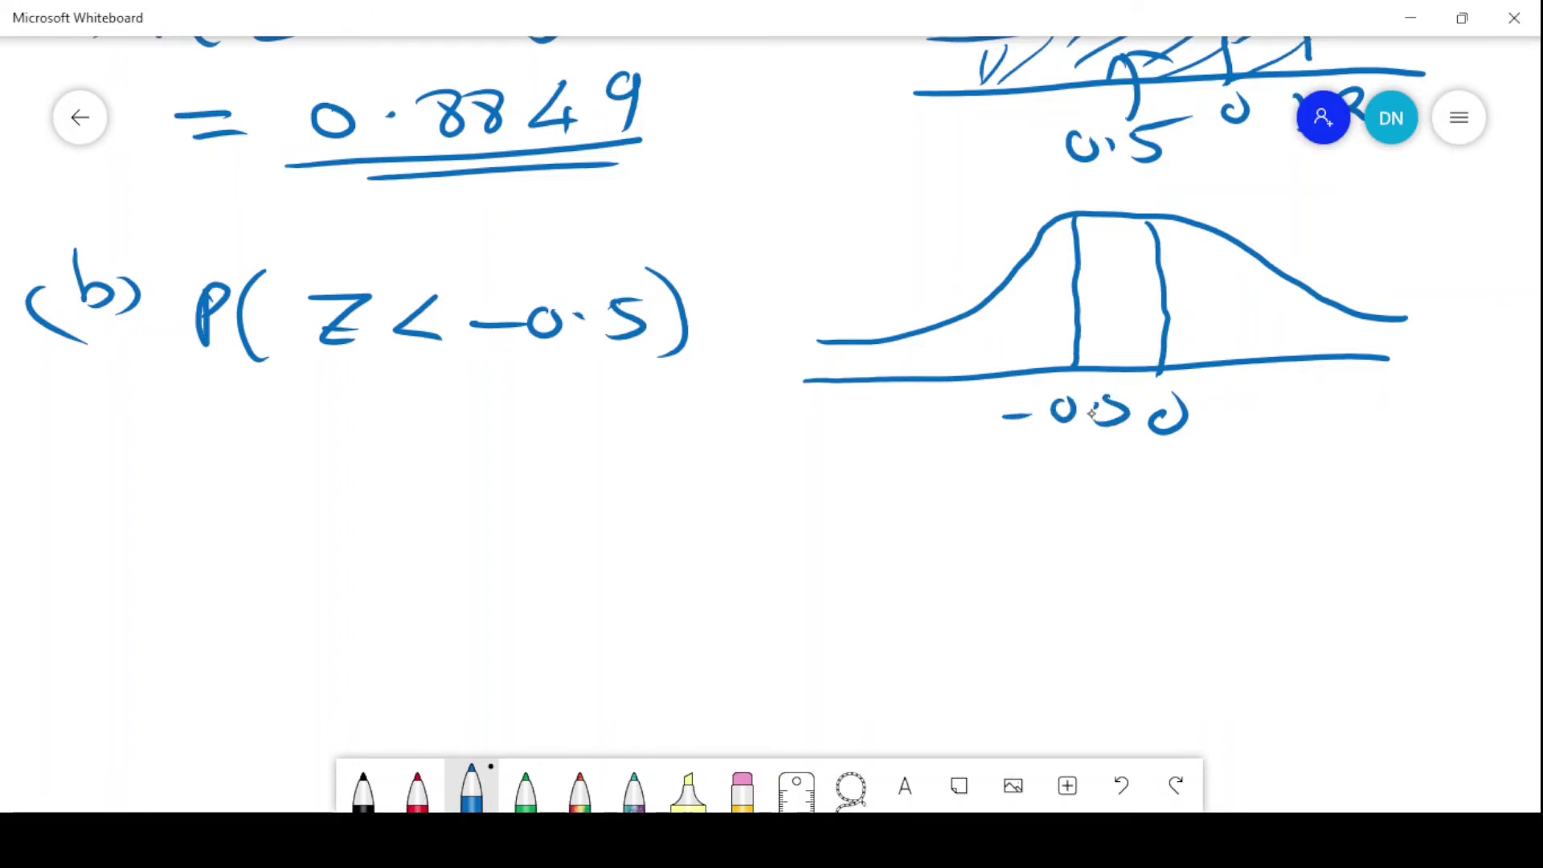
{"action": "left_click_drag", "start_coordinate": [1068, 334], "coordinate": [997, 383]}
{"action": "mouse_move", "coordinate": [1059, 299]}
{"action": "left_mouse_down"}
{"action": "mouse_move", "coordinate": [910, 387]}
{"action": "mouse_move", "coordinate": [840, 379]}
{"action": "mouse_move", "coordinate": [1014, 304]}
{"action": "left_mouse_up"}
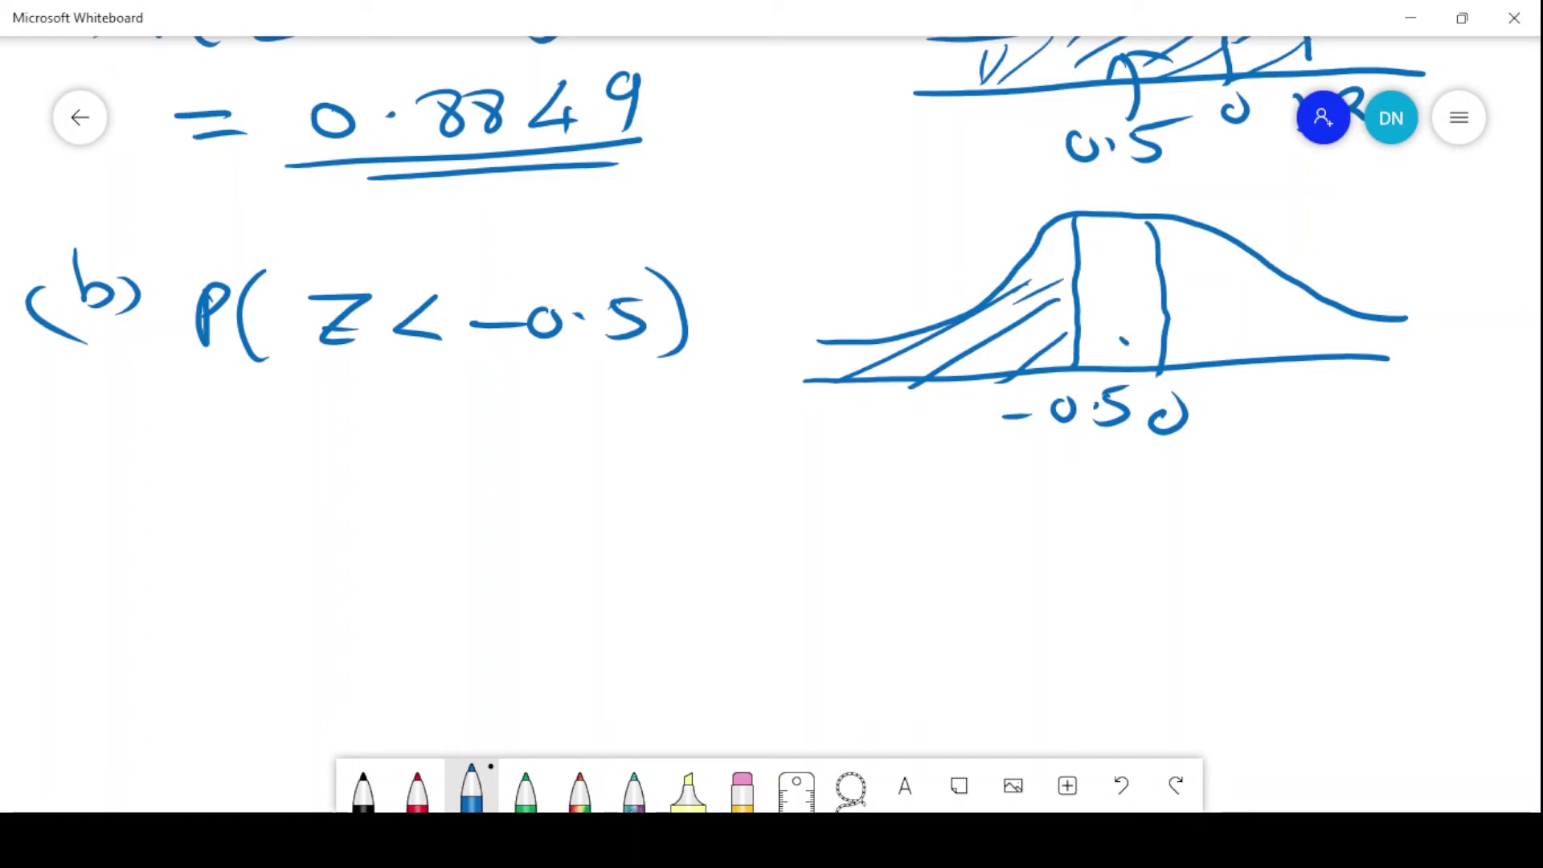
Step: Point to the middle strip and label its area 0.1915
{"action": "left_click_drag", "start_coordinate": [1121, 339], "coordinate": [1319, 433]}
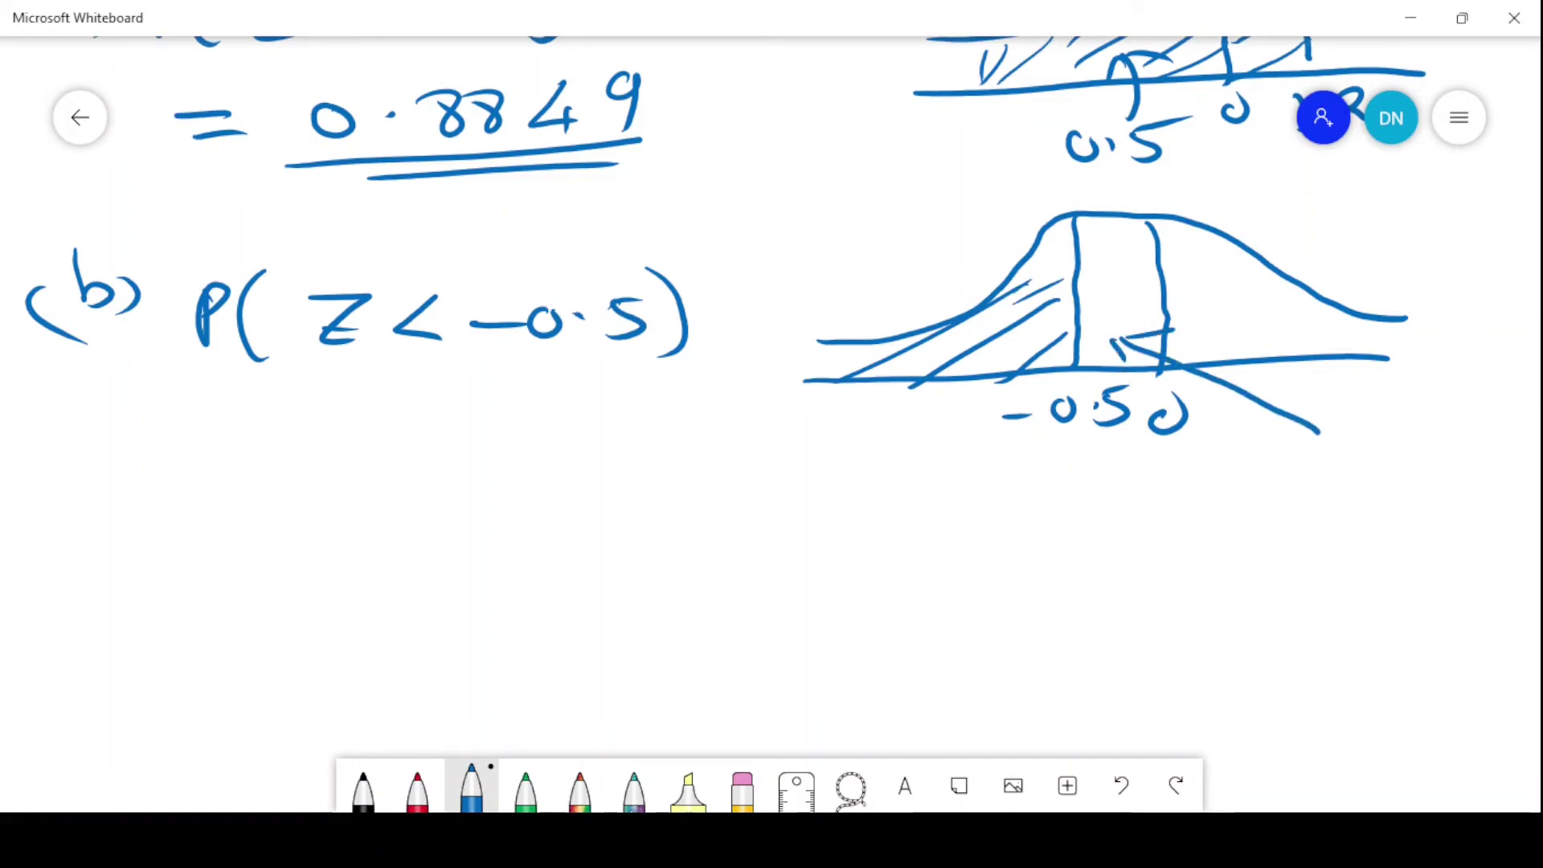
{"action": "mouse_move", "coordinate": [1296, 455]}
{"action": "left_mouse_down"}
{"action": "mouse_move", "coordinate": [1354, 470]}
{"action": "mouse_move", "coordinate": [1352, 484]}
{"action": "left_mouse_up"}
{"action": "left_click", "coordinate": [1323, 470]}
{"action": "left_click_drag", "start_coordinate": [1397, 457], "coordinate": [1392, 482]}
{"action": "left_click_drag", "start_coordinate": [1421, 454], "coordinate": [1434, 483]}
{"action": "left_click_drag", "start_coordinate": [1447, 447], "coordinate": [1499, 439]}
Step: Write the working = 0.5 − 0.1915 under part (b)
{"action": "left_click_drag", "start_coordinate": [164, 439], "coordinate": [211, 437]}
{"action": "mouse_move", "coordinate": [163, 468]}
{"action": "left_mouse_down"}
{"action": "mouse_move", "coordinate": [281, 441]}
{"action": "mouse_move", "coordinate": [337, 474]}
{"action": "mouse_move", "coordinate": [391, 439]}
{"action": "left_mouse_up"}
{"action": "left_click", "coordinate": [319, 453]}
{"action": "left_click_drag", "start_coordinate": [432, 452], "coordinate": [512, 427]}
{"action": "left_click_drag", "start_coordinate": [545, 442], "coordinate": [583, 468]}
{"action": "mouse_move", "coordinate": [617, 434]}
{"action": "left_mouse_down"}
{"action": "mouse_move", "coordinate": [617, 473]}
{"action": "mouse_move", "coordinate": [648, 465]}
{"action": "left_mouse_up"}
{"action": "mouse_move", "coordinate": [688, 426]}
{"action": "left_mouse_down"}
{"action": "mouse_move", "coordinate": [701, 463]}
{"action": "mouse_move", "coordinate": [658, 474]}
{"action": "left_mouse_up"}
{"action": "left_click_drag", "start_coordinate": [672, 421], "coordinate": [717, 419]}
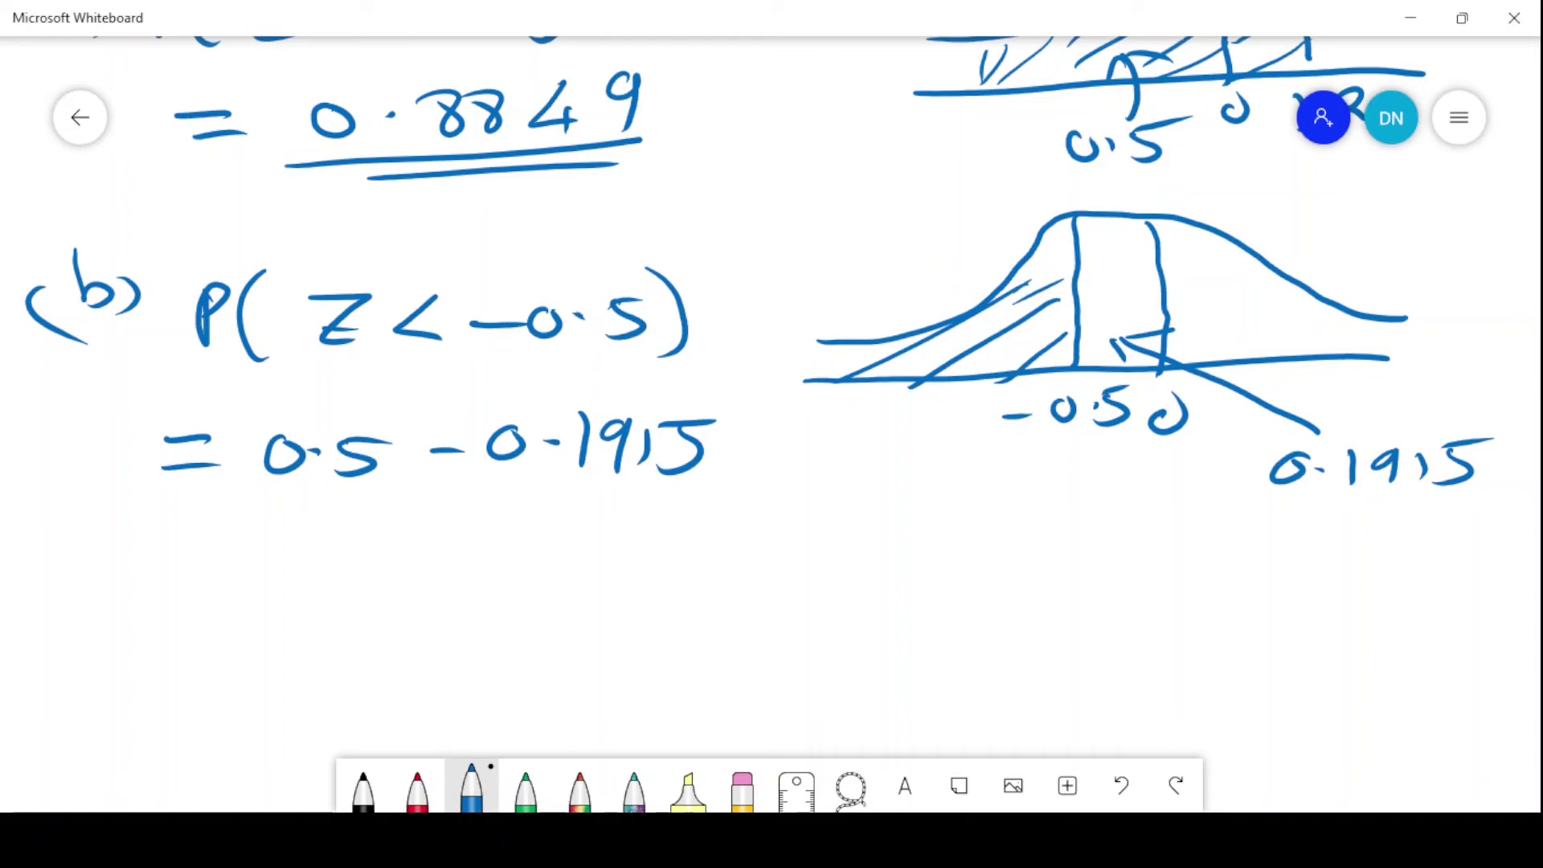
Step: Write the result = 0.3085 below the working
{"action": "left_click_drag", "start_coordinate": [255, 550], "coordinate": [312, 548]}
{"action": "mouse_move", "coordinate": [385, 522]}
{"action": "left_mouse_down"}
{"action": "mouse_move", "coordinate": [368, 543]}
{"action": "mouse_move", "coordinate": [386, 524]}
{"action": "mouse_move", "coordinate": [450, 555]}
{"action": "left_mouse_up"}
{"action": "left_click", "coordinate": [419, 532]}
{"action": "mouse_move", "coordinate": [537, 514]}
{"action": "left_mouse_down"}
{"action": "mouse_move", "coordinate": [521, 532]}
{"action": "mouse_move", "coordinate": [539, 516]}
{"action": "left_mouse_up"}
{"action": "mouse_move", "coordinate": [576, 507]}
{"action": "left_mouse_down"}
{"action": "mouse_move", "coordinate": [591, 544]}
{"action": "mouse_move", "coordinate": [603, 513]}
{"action": "left_mouse_up"}
{"action": "mouse_move", "coordinate": [648, 503]}
{"action": "left_mouse_down"}
{"action": "mouse_move", "coordinate": [669, 531]}
{"action": "mouse_move", "coordinate": [630, 545]}
{"action": "left_mouse_up"}
{"action": "left_click_drag", "start_coordinate": [650, 507], "coordinate": [685, 501]}
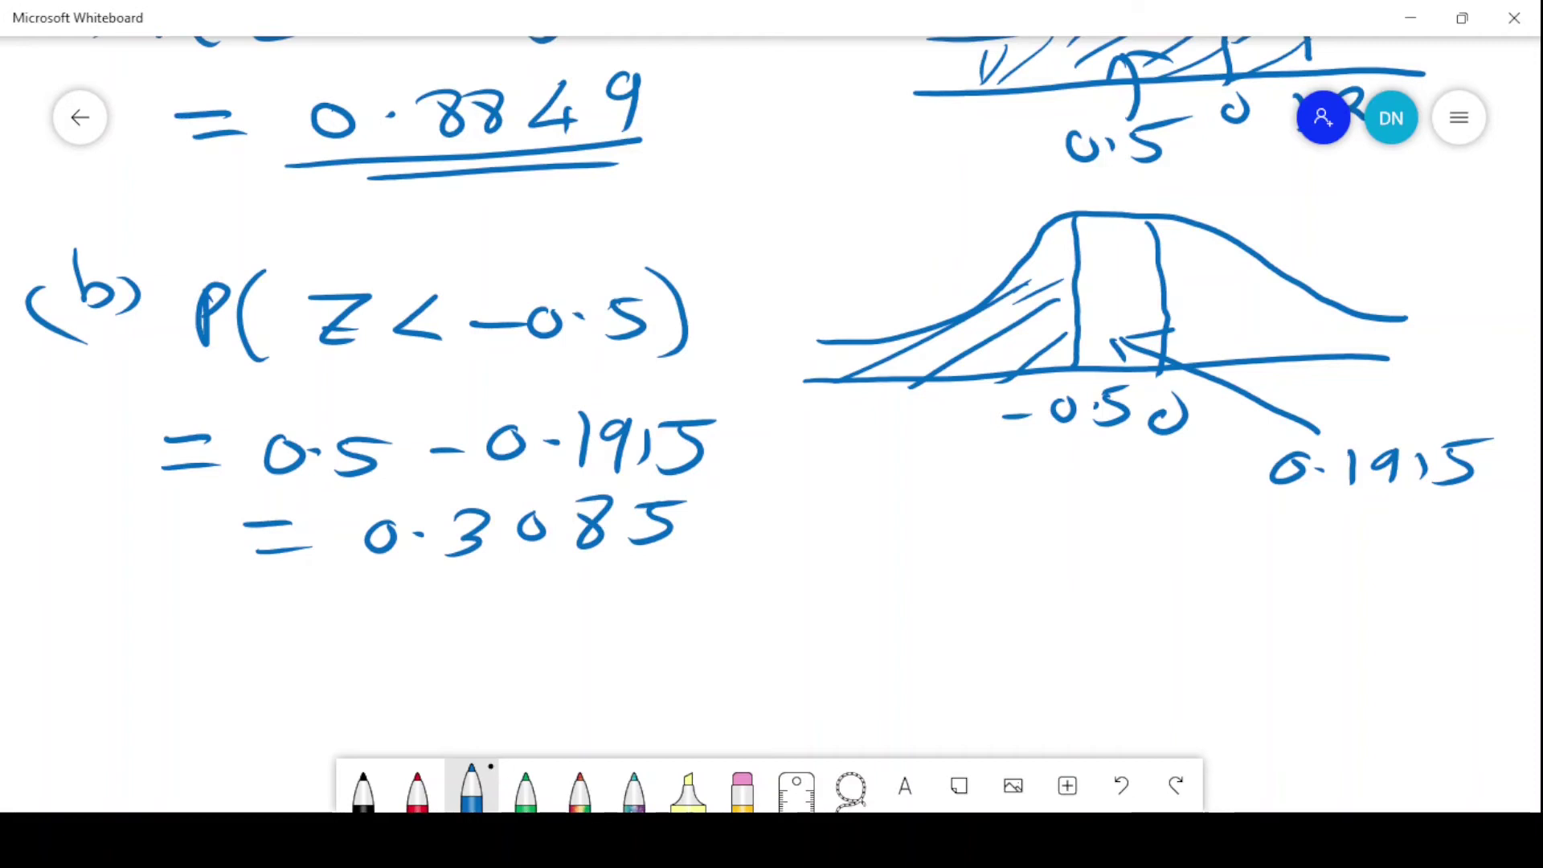
Step: Begin part (c) by writing (c) P(Z
{"action": "left_click_drag", "start_coordinate": [90, 624], "coordinate": [89, 662]}
{"action": "left_click_drag", "start_coordinate": [100, 621], "coordinate": [112, 676]}
{"action": "left_click_drag", "start_coordinate": [207, 617], "coordinate": [201, 673]}
{"action": "left_click_drag", "start_coordinate": [206, 623], "coordinate": [208, 649]}
{"action": "left_click_drag", "start_coordinate": [291, 608], "coordinate": [283, 681]}
{"action": "mouse_move", "coordinate": [336, 624]}
{"action": "left_mouse_down"}
{"action": "mouse_move", "coordinate": [366, 621]}
{"action": "mouse_move", "coordinate": [382, 667]}
{"action": "mouse_move", "coordinate": [419, 670]}
{"action": "left_mouse_up"}
Step: Complete P(Z > 0.8) and sketch its bell curve with 0 and 0.8 marked
{"action": "left_click_drag", "start_coordinate": [527, 627], "coordinate": [534, 630]}
{"action": "mouse_move", "coordinate": [626, 612]}
{"action": "left_mouse_down"}
{"action": "mouse_move", "coordinate": [613, 618]}
{"action": "mouse_move", "coordinate": [643, 682]}
{"action": "left_mouse_up"}
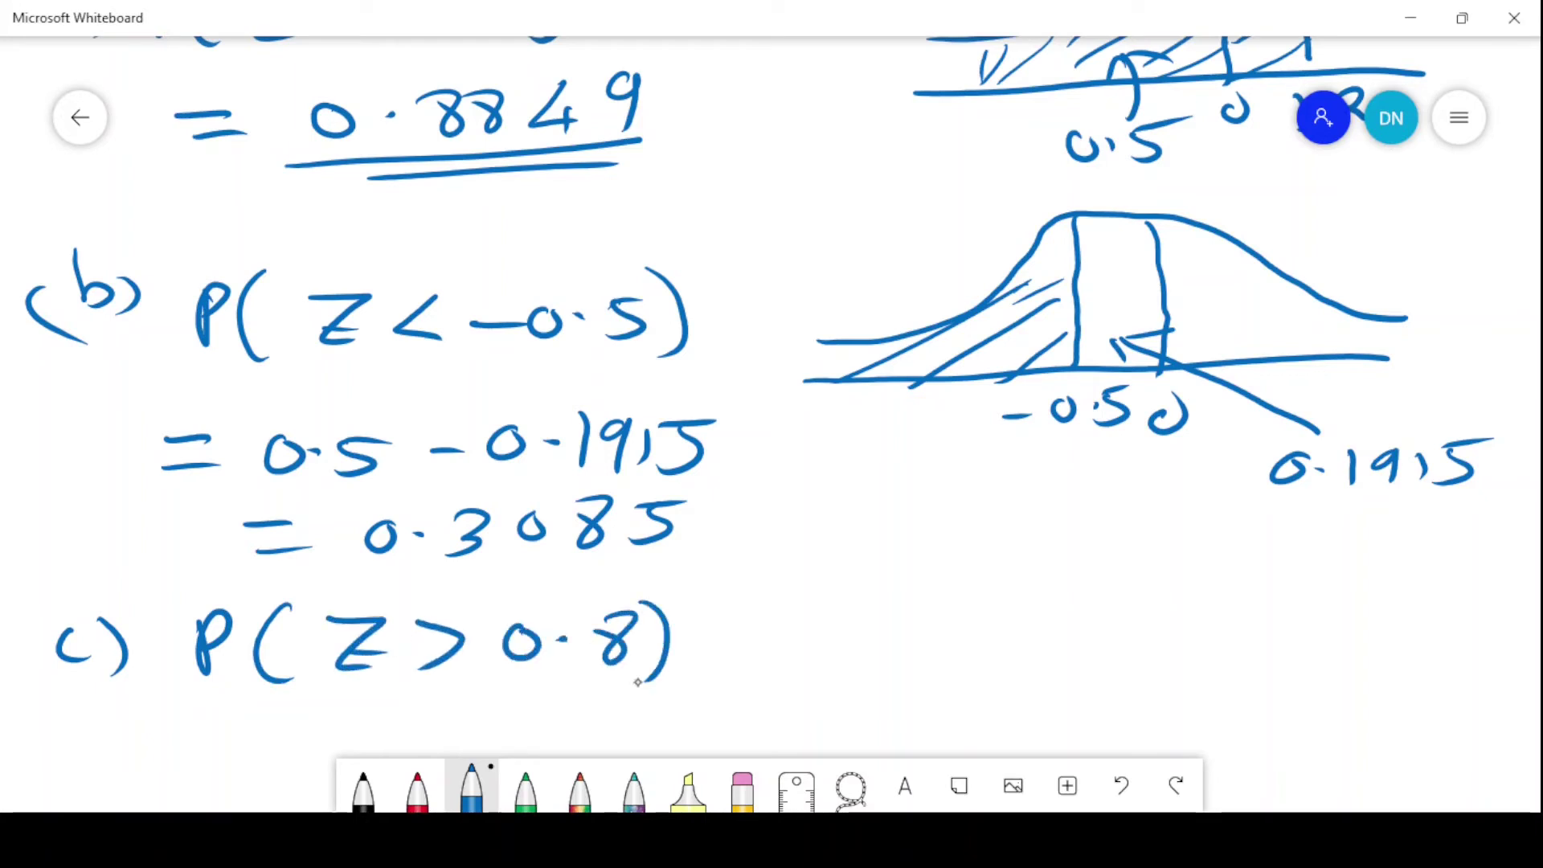
{"action": "left_click_drag", "start_coordinate": [792, 681], "coordinate": [1376, 664]}
{"action": "mouse_move", "coordinate": [793, 645]}
{"action": "left_mouse_down"}
{"action": "mouse_move", "coordinate": [880, 641]}
{"action": "mouse_move", "coordinate": [952, 552]}
{"action": "mouse_move", "coordinate": [1158, 508]}
{"action": "mouse_move", "coordinate": [1290, 598]}
{"action": "mouse_move", "coordinate": [1410, 619]}
{"action": "left_mouse_up"}
{"action": "mouse_move", "coordinate": [1109, 511]}
{"action": "left_mouse_down"}
{"action": "mouse_move", "coordinate": [1124, 676]}
{"action": "mouse_move", "coordinate": [1103, 705]}
{"action": "left_mouse_up"}
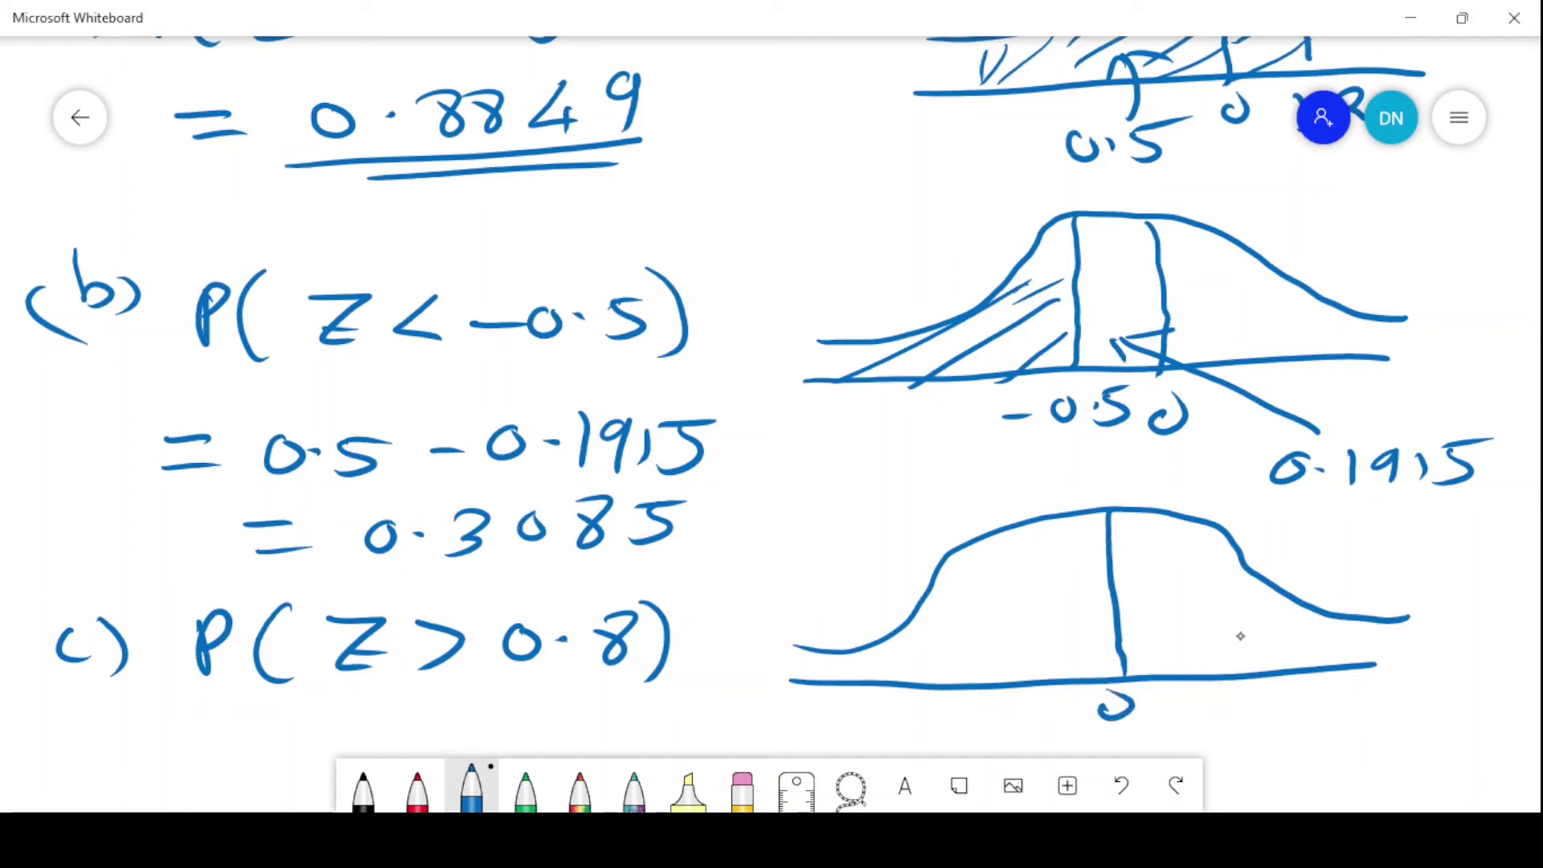
{"action": "mouse_move", "coordinate": [1201, 528]}
{"action": "left_mouse_down"}
{"action": "mouse_move", "coordinate": [1211, 704]}
{"action": "mouse_move", "coordinate": [1265, 722]}
{"action": "mouse_move", "coordinate": [1273, 699]}
{"action": "left_mouse_up"}
{"action": "left_click", "coordinate": [1245, 715]}
Step: Hatch the right tail of the curve beyond 0.8
{"action": "left_click_drag", "start_coordinate": [1237, 557], "coordinate": [1212, 627]}
{"action": "mouse_move", "coordinate": [1264, 583]}
{"action": "left_mouse_down"}
{"action": "mouse_move", "coordinate": [1230, 643]}
{"action": "mouse_move", "coordinate": [1253, 667]}
{"action": "left_mouse_up"}
{"action": "left_click_drag", "start_coordinate": [1323, 615], "coordinate": [1308, 667]}
{"action": "mouse_move", "coordinate": [1369, 619]}
{"action": "left_mouse_down"}
{"action": "mouse_move", "coordinate": [1357, 664]}
{"action": "mouse_move", "coordinate": [1372, 663]}
{"action": "left_mouse_up"}
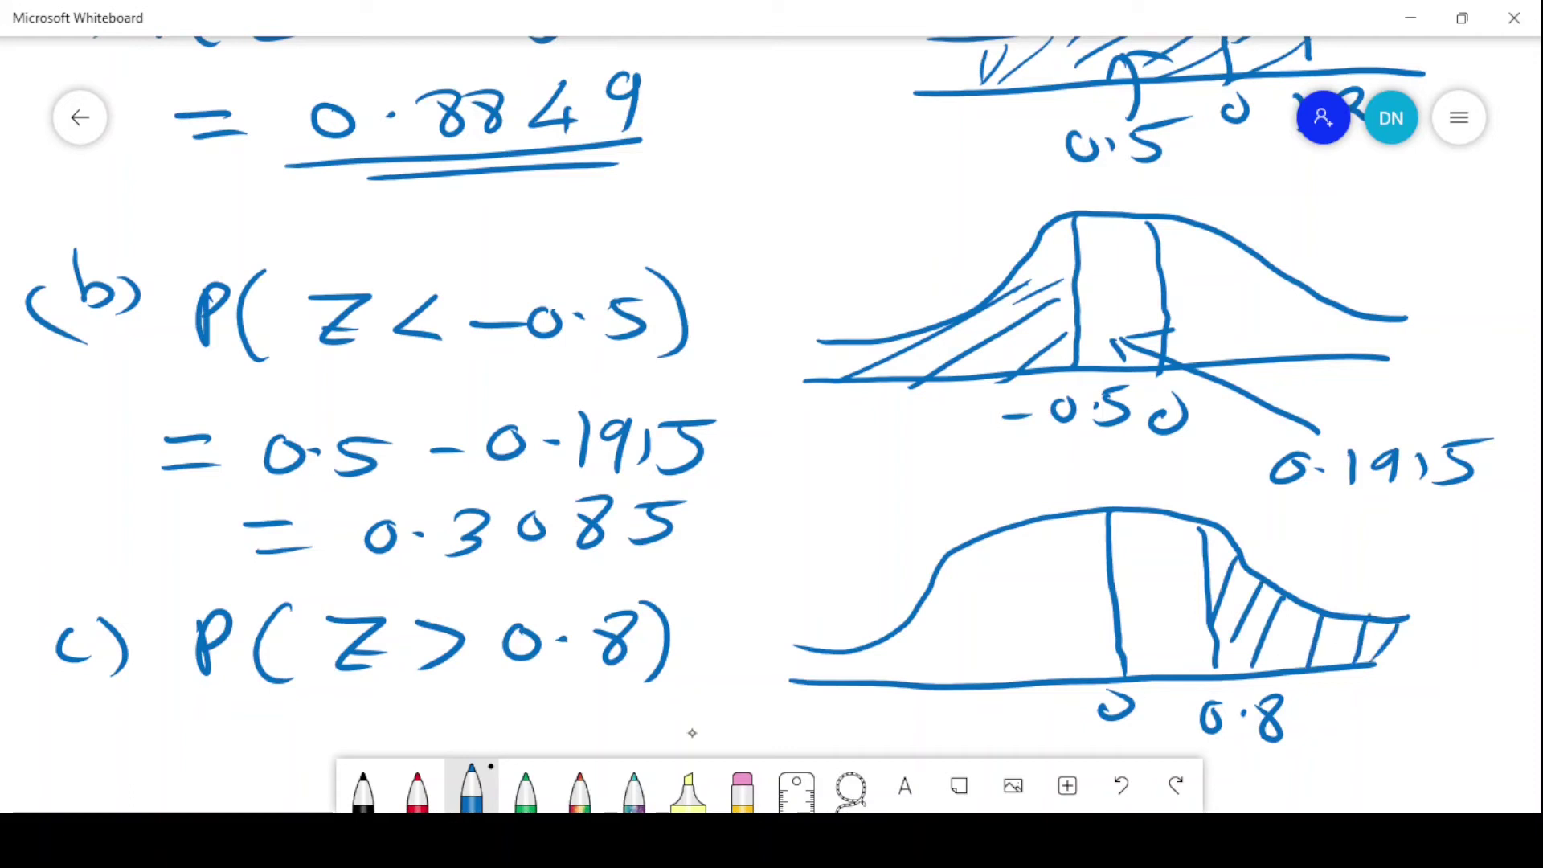
Step: In red ink, arrow into the 0–0.8 area and label it 0.2881
{"action": "left_click", "coordinate": [421, 792]}
{"action": "mouse_move", "coordinate": [924, 512]}
{"action": "left_mouse_down"}
{"action": "mouse_move", "coordinate": [1146, 555]}
{"action": "mouse_move", "coordinate": [1174, 545]}
{"action": "mouse_move", "coordinate": [1160, 589]}
{"action": "left_mouse_up"}
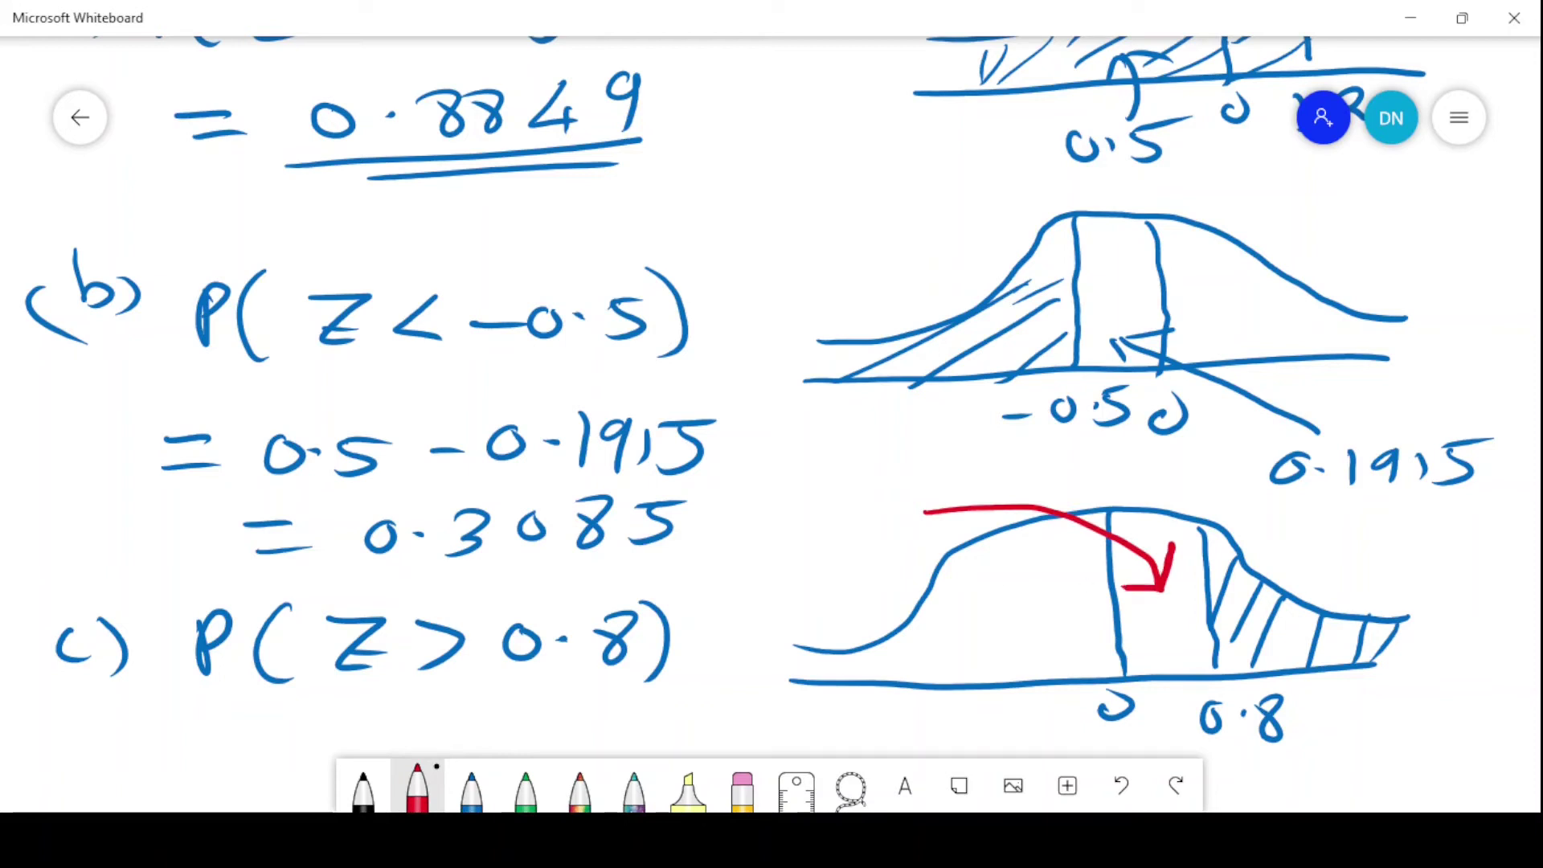
{"action": "mouse_move", "coordinate": [823, 510]}
{"action": "left_mouse_down"}
{"action": "mouse_move", "coordinate": [826, 532]}
{"action": "mouse_move", "coordinate": [899, 518]}
{"action": "left_mouse_up"}
{"action": "left_click_drag", "start_coordinate": [916, 474], "coordinate": [910, 508]}
{"action": "left_click_drag", "start_coordinate": [942, 469], "coordinate": [937, 500]}
{"action": "left_click", "coordinate": [962, 459]}
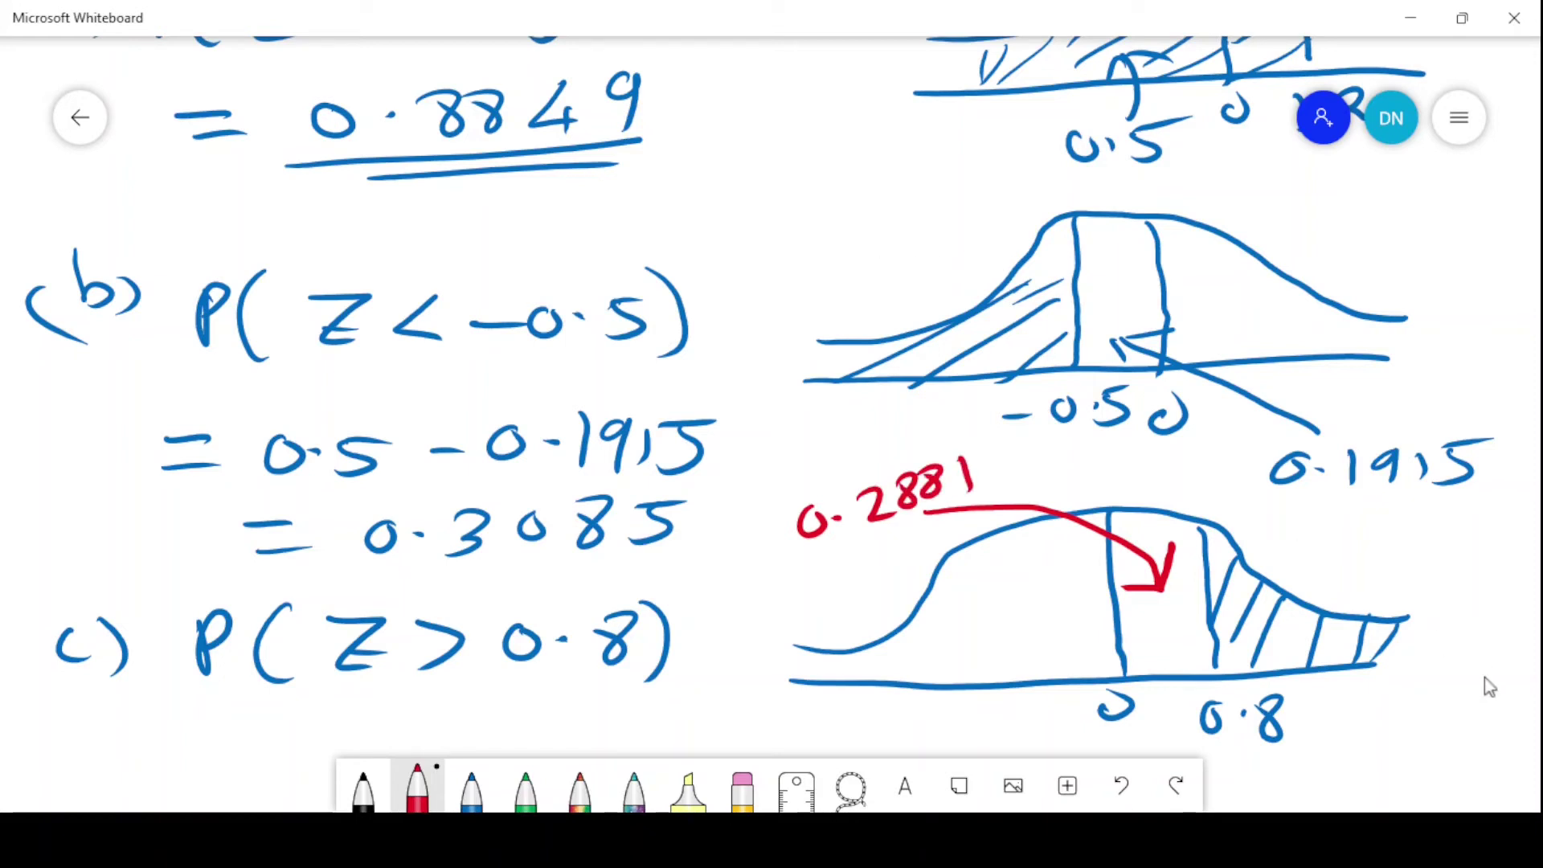
Step: Move part (c) up, then in blue write = 0.5 − 0.2881 and double-underline it
{"action": "left_click_drag", "start_coordinate": [1484, 677], "coordinate": [1479, 424]}
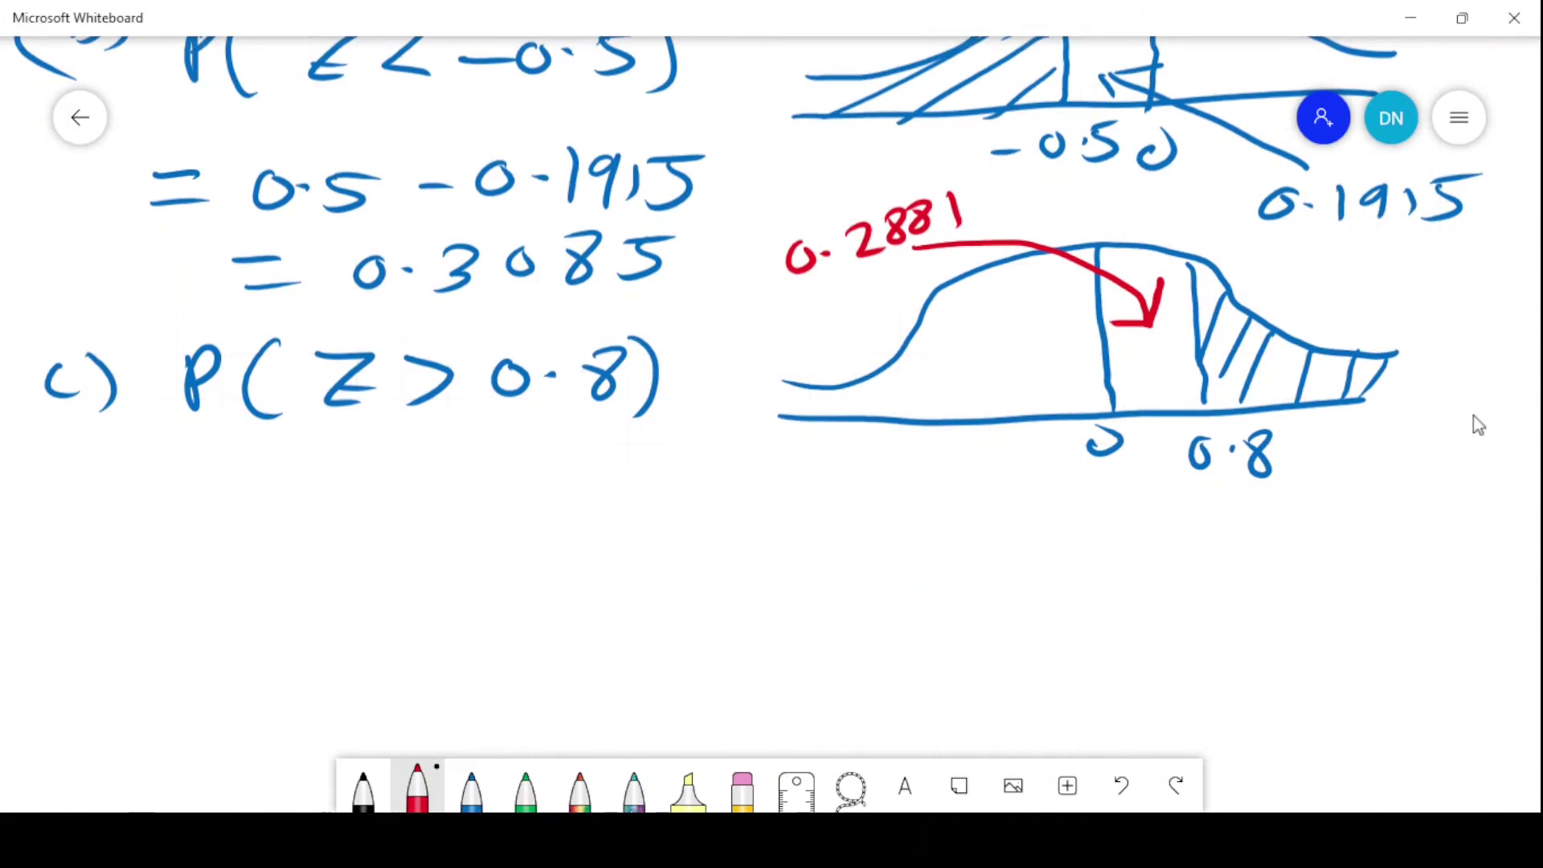
{"action": "left_click", "coordinate": [472, 787]}
{"action": "left_click_drag", "start_coordinate": [207, 495], "coordinate": [259, 499]}
{"action": "mouse_move", "coordinate": [219, 529]}
{"action": "left_mouse_down"}
{"action": "mouse_move", "coordinate": [336, 537]}
{"action": "mouse_move", "coordinate": [368, 508]}
{"action": "left_mouse_up"}
{"action": "left_click", "coordinate": [384, 514]}
{"action": "left_click_drag", "start_coordinate": [418, 498], "coordinate": [406, 541]}
{"action": "left_click_drag", "start_coordinate": [426, 498], "coordinate": [564, 515]}
{"action": "mouse_move", "coordinate": [611, 494]}
{"action": "left_mouse_down"}
{"action": "mouse_move", "coordinate": [615, 508]}
{"action": "mouse_move", "coordinate": [721, 516]}
{"action": "left_mouse_up"}
{"action": "left_click_drag", "start_coordinate": [760, 478], "coordinate": [776, 478]}
{"action": "mouse_move", "coordinate": [815, 476]}
{"action": "left_mouse_down"}
{"action": "mouse_move", "coordinate": [804, 486]}
{"action": "mouse_move", "coordinate": [824, 476]}
{"action": "left_mouse_up"}
{"action": "left_click_drag", "start_coordinate": [865, 473], "coordinate": [862, 524]}
{"action": "mouse_move", "coordinate": [278, 567]}
{"action": "left_mouse_down"}
{"action": "mouse_move", "coordinate": [913, 544]}
{"action": "mouse_move", "coordinate": [709, 573]}
{"action": "mouse_move", "coordinate": [826, 568]}
{"action": "left_mouse_up"}
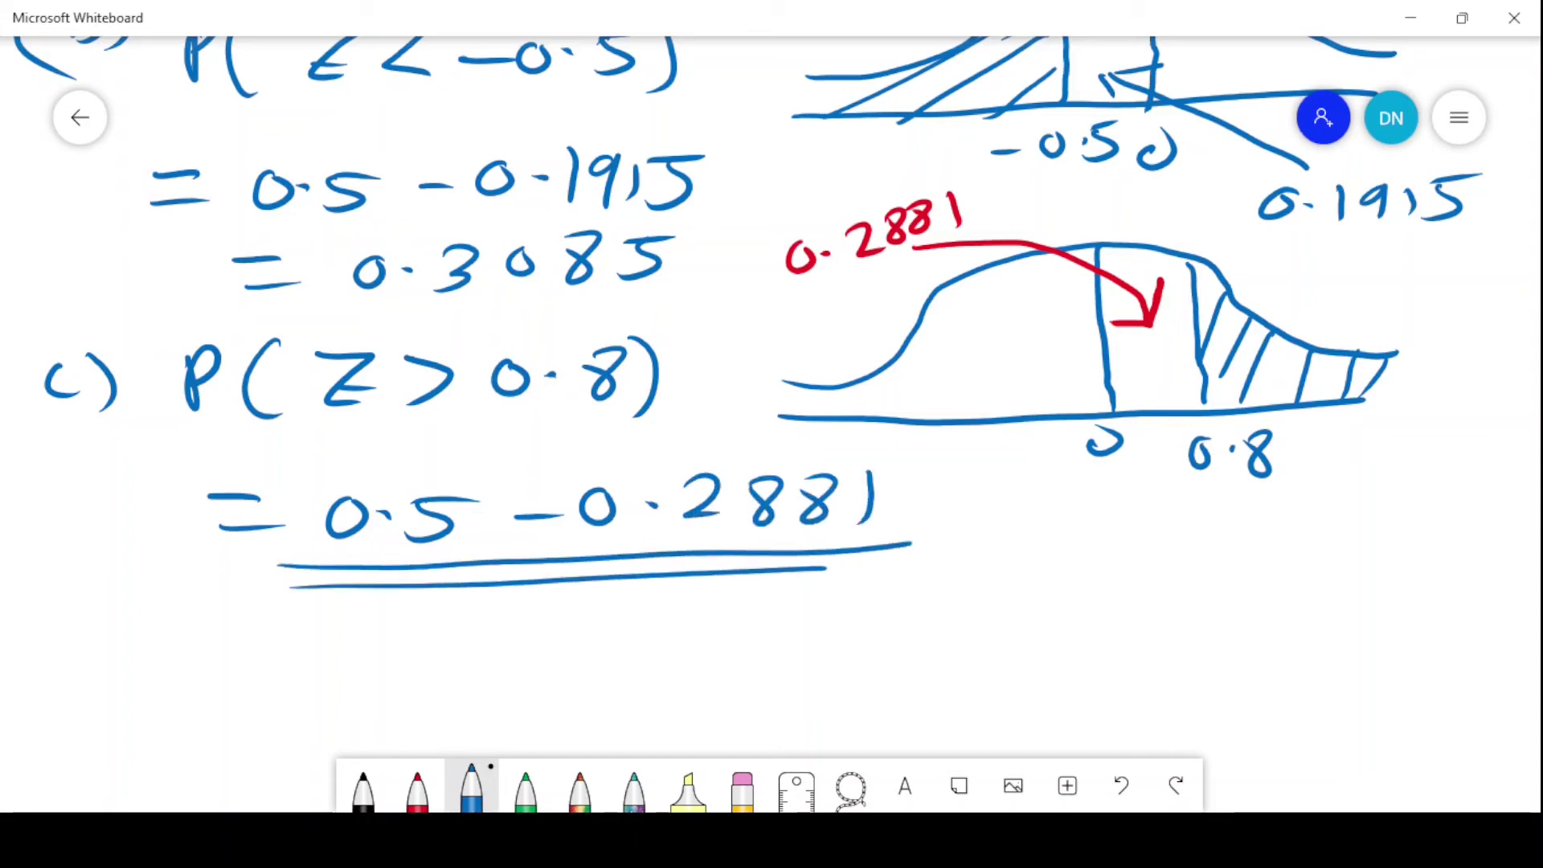